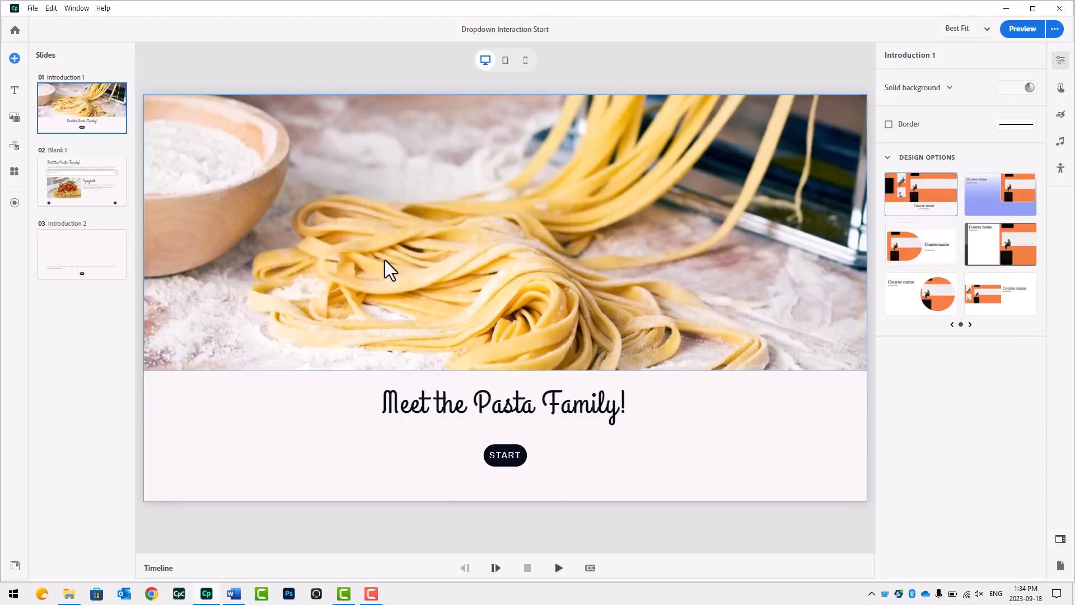
# Examine the blocks on the Blank 1 slide, including the dropdown options and the states of the pasta image, title and description
pyautogui.click(101, 187)
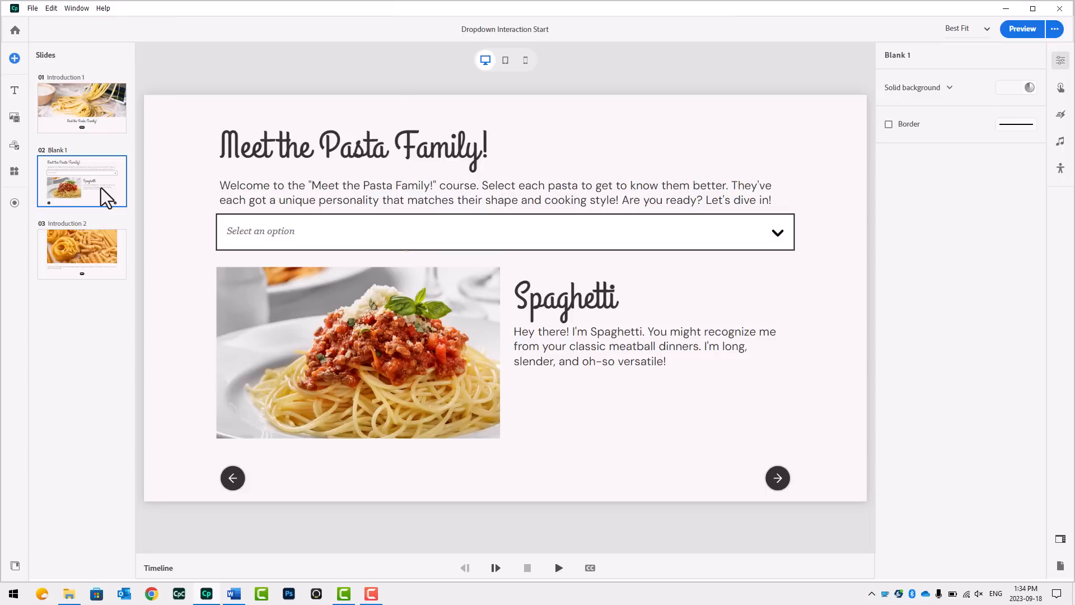
pyautogui.click(179, 161)
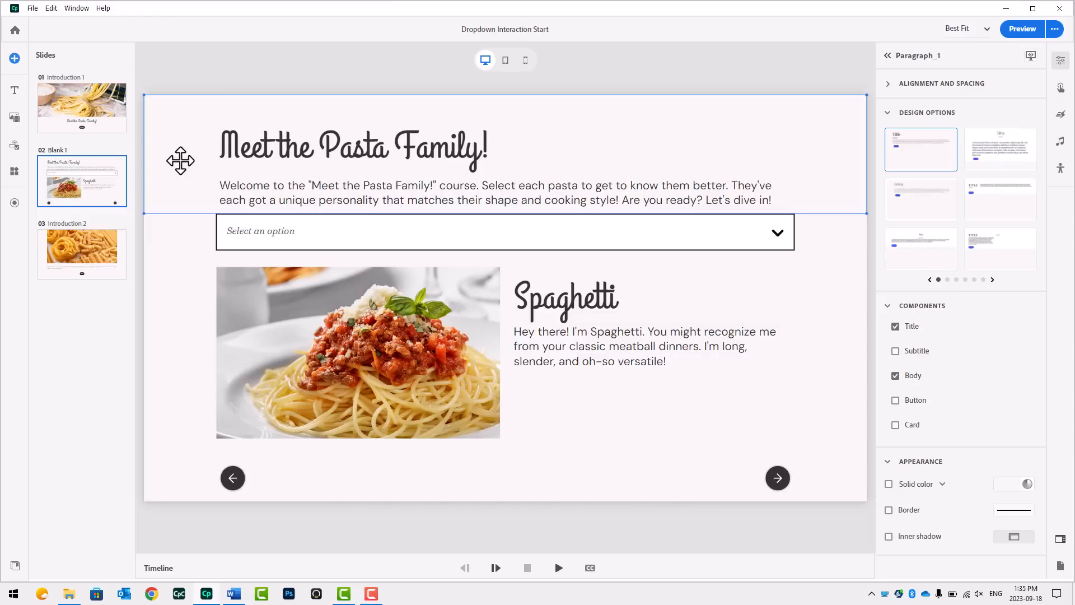
pyautogui.click(178, 232)
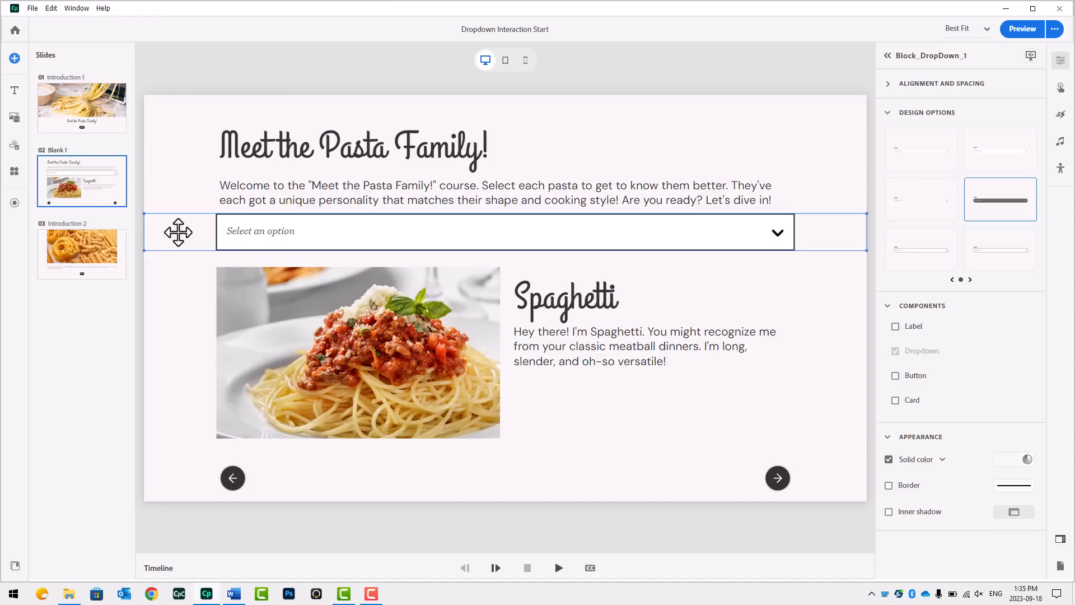
pyautogui.click(288, 229)
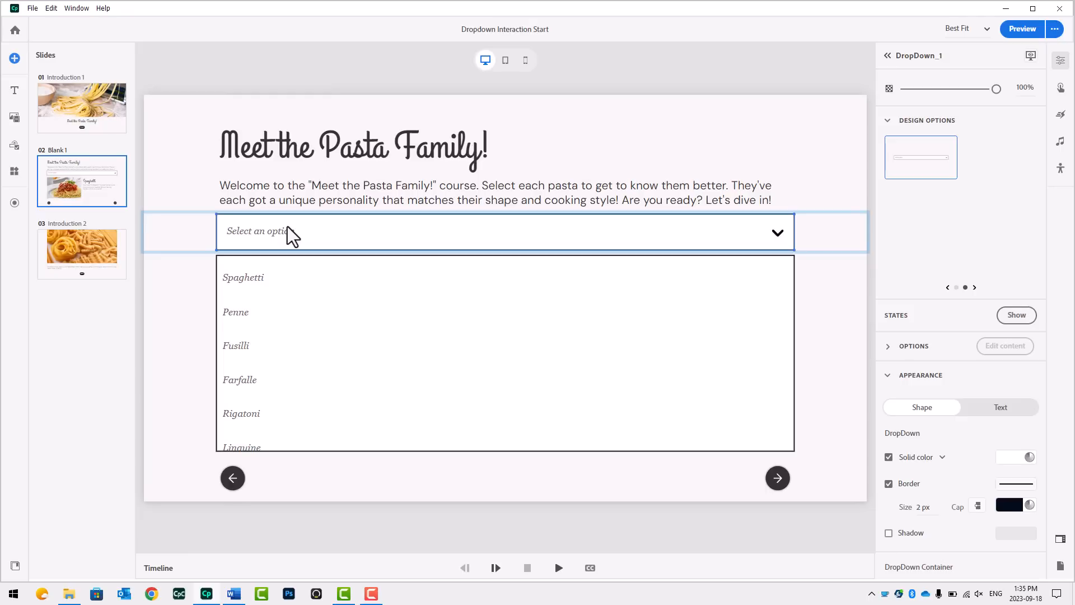
pyautogui.click(179, 311)
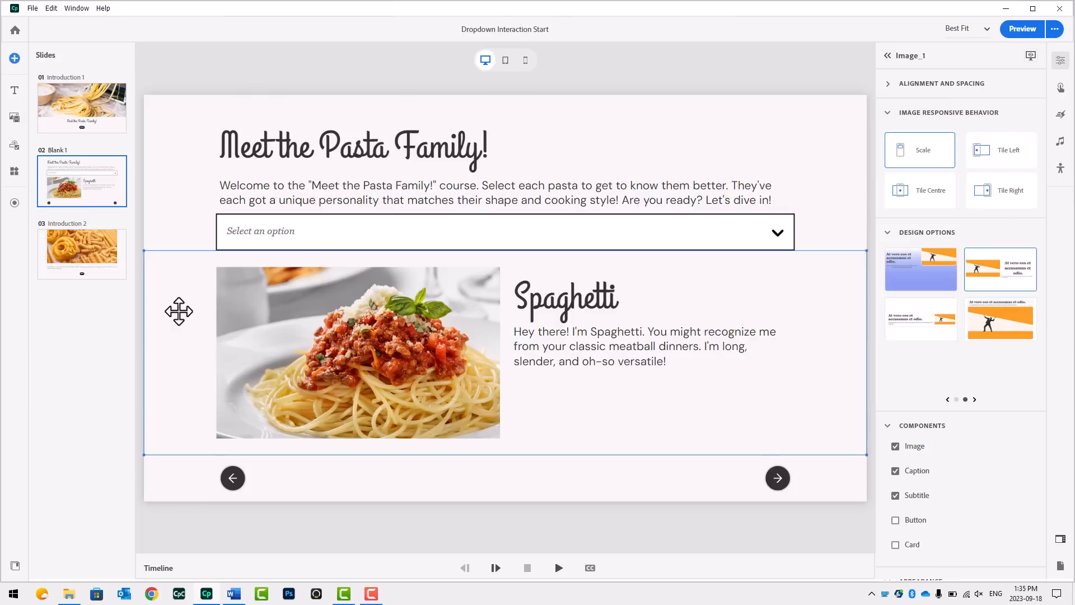
pyautogui.click(328, 300)
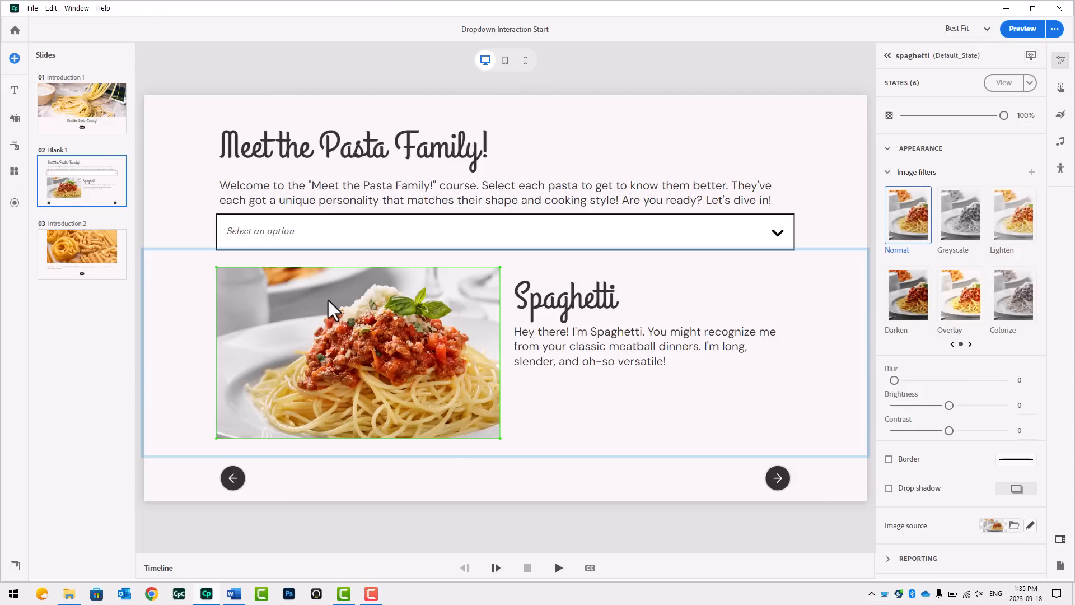
pyautogui.click(1004, 82)
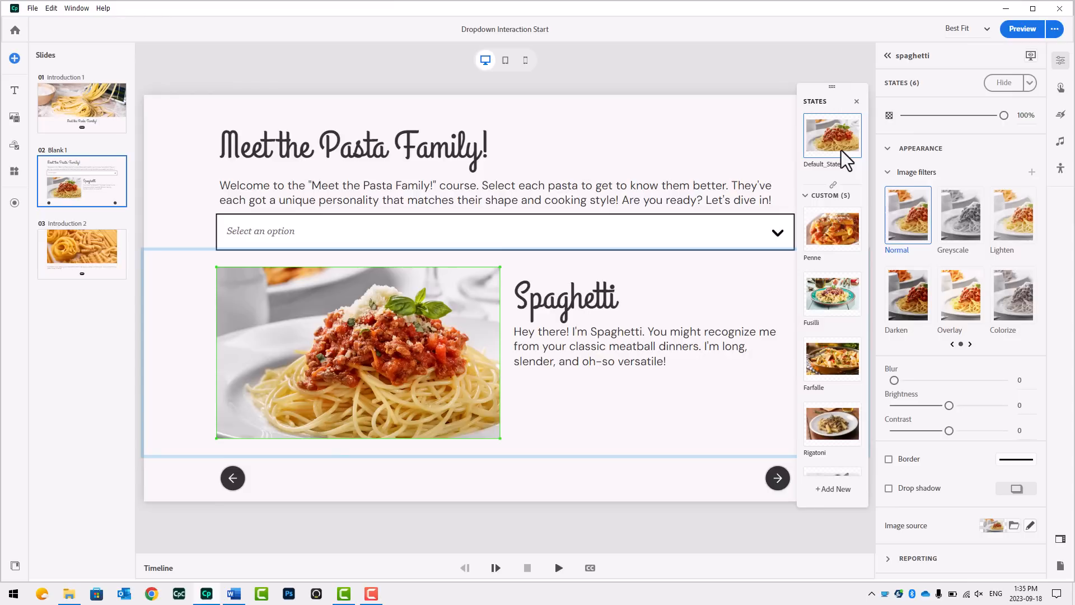
pyautogui.click(595, 304)
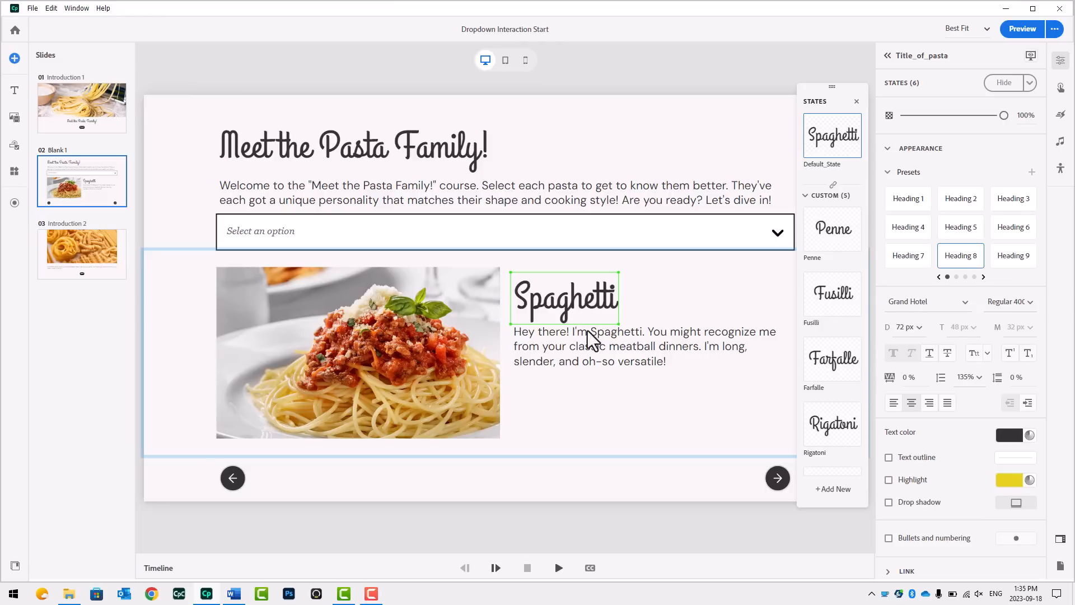
pyautogui.click(586, 364)
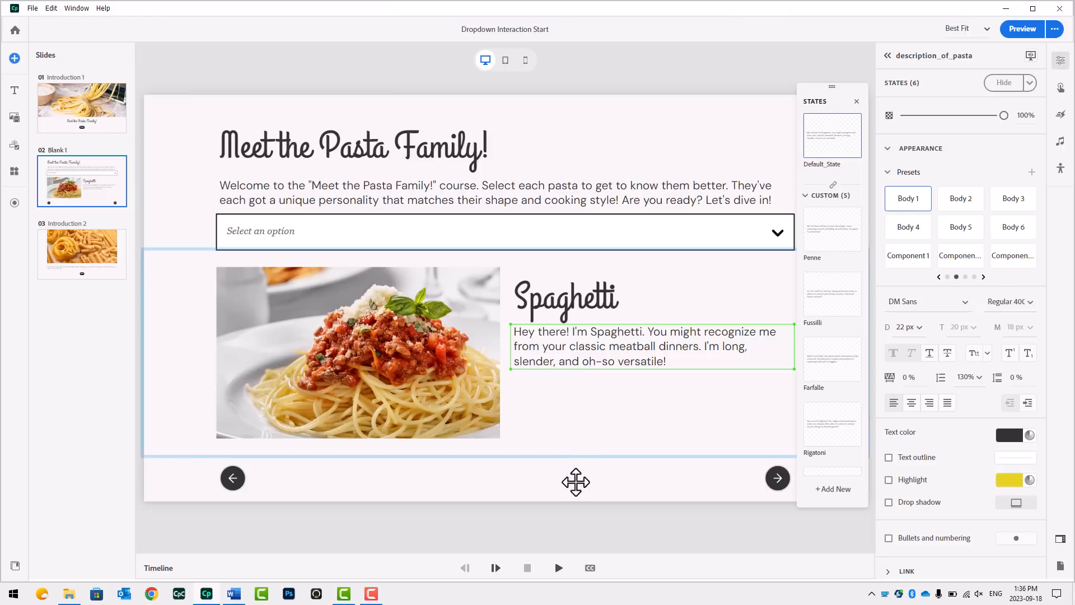
# Set the forward-arrow Next_Button on the Blank 1 slide to hide during publish
pyautogui.click(576, 481)
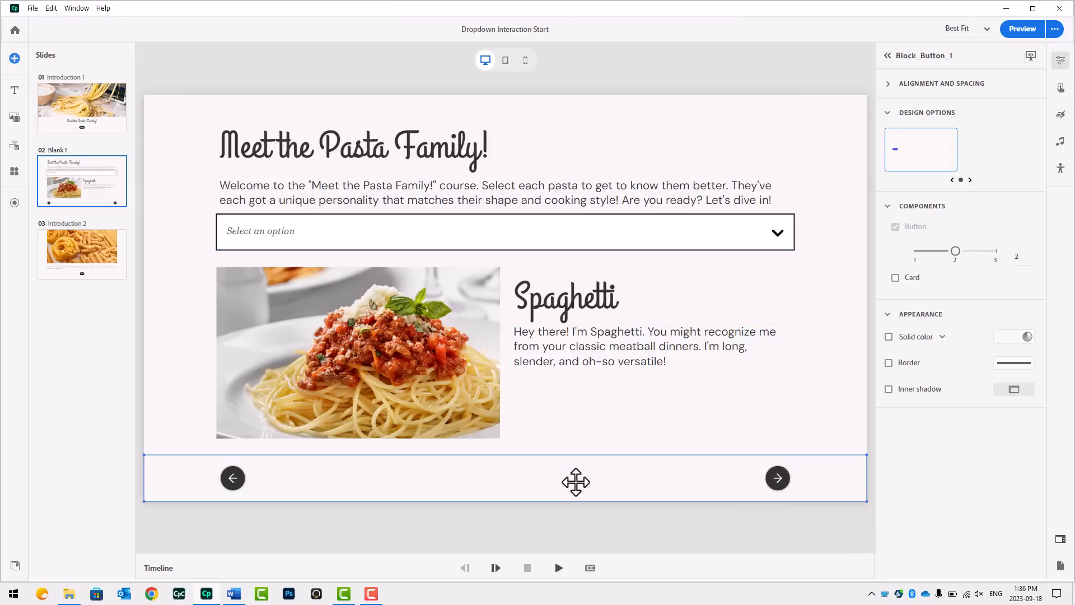
pyautogui.click(777, 480)
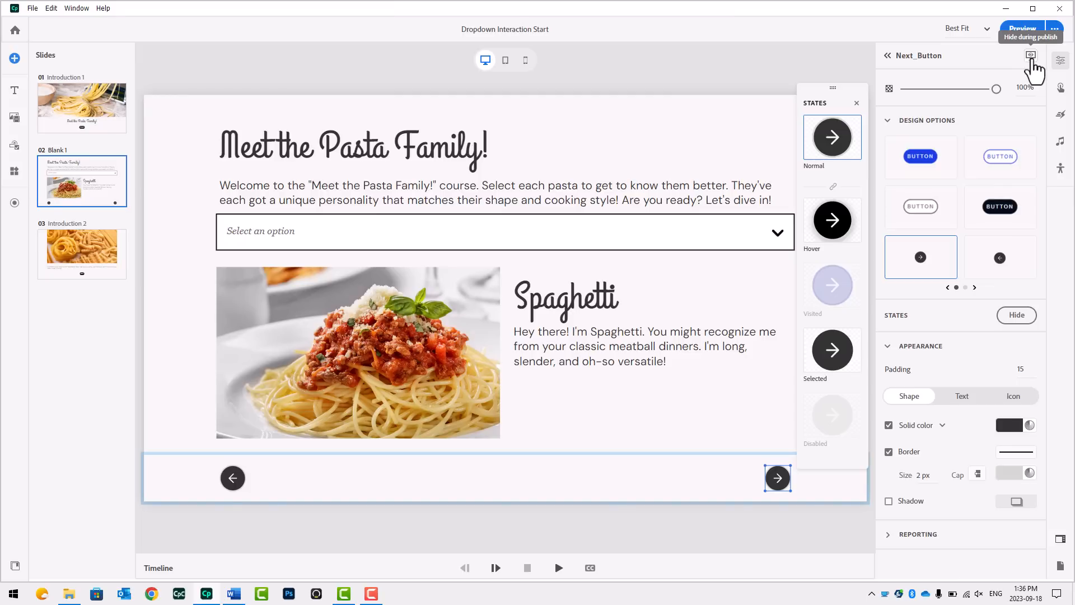
pyautogui.click(1030, 55)
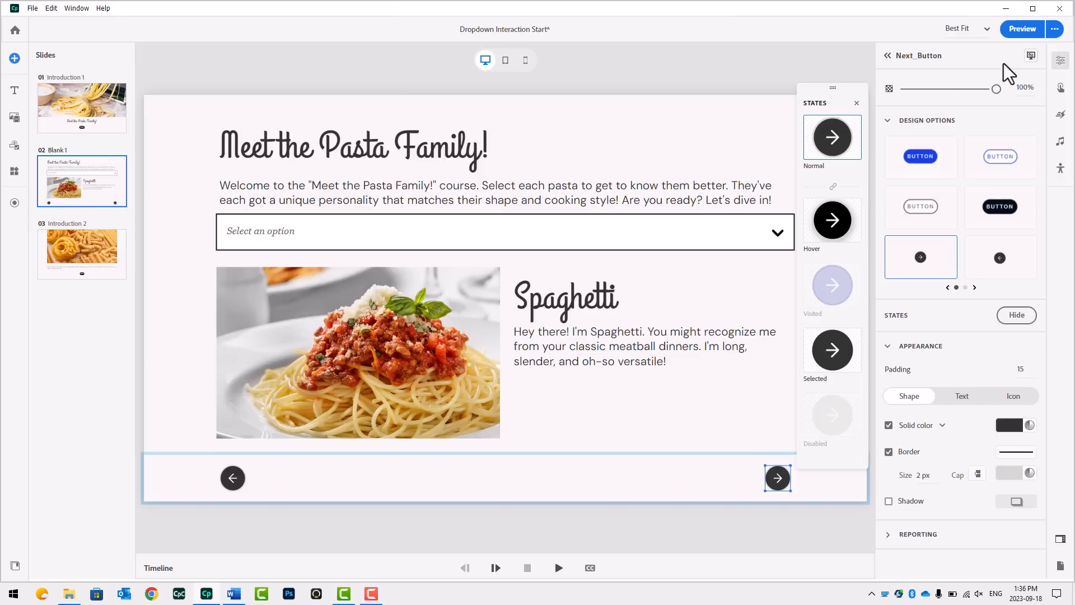
# Add a dropdown interaction that sets the spaghetti image to its Linguine state when Linguine is selected
pyautogui.click(477, 239)
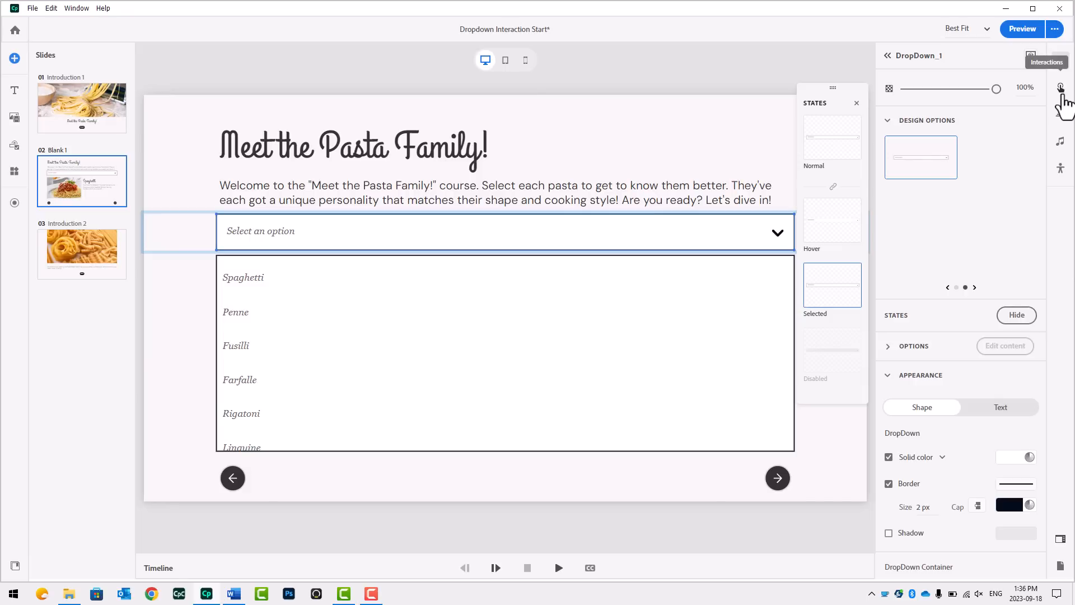
pyautogui.click(1060, 88)
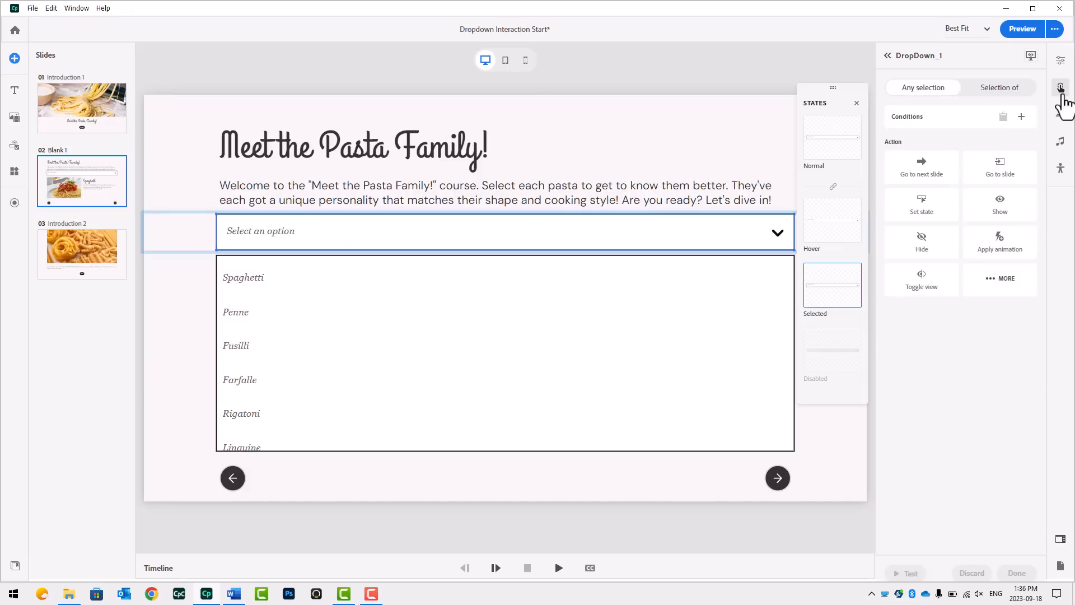
pyautogui.click(996, 88)
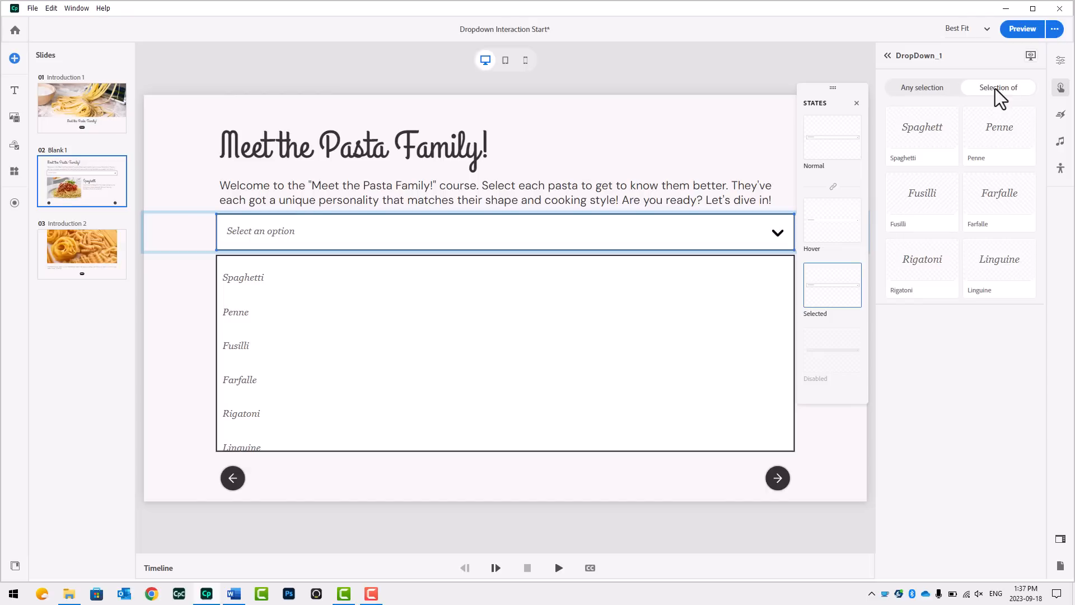
pyautogui.click(998, 272)
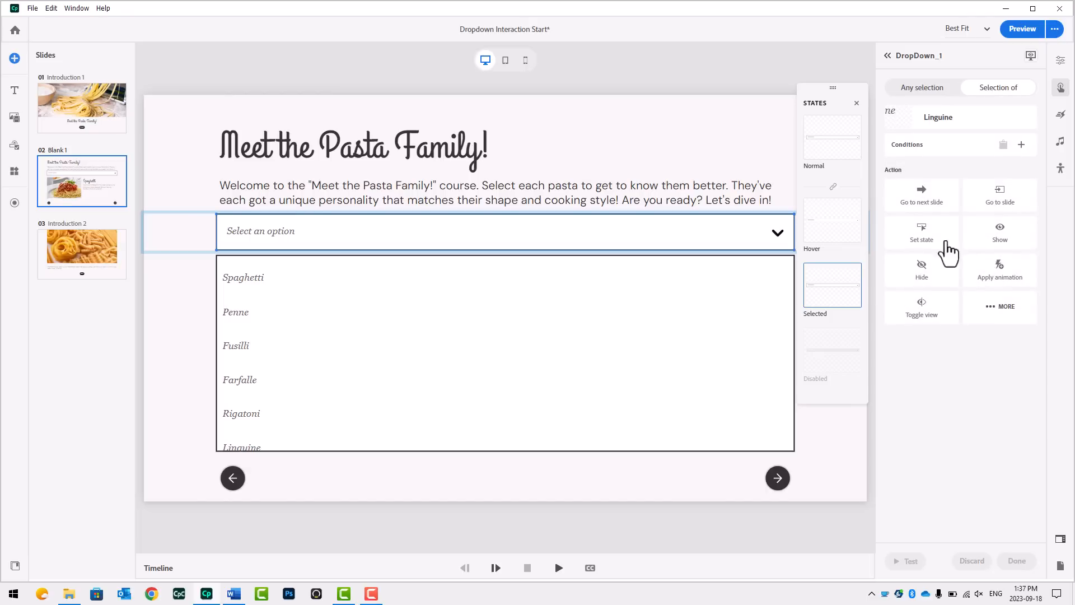
pyautogui.click(910, 238)
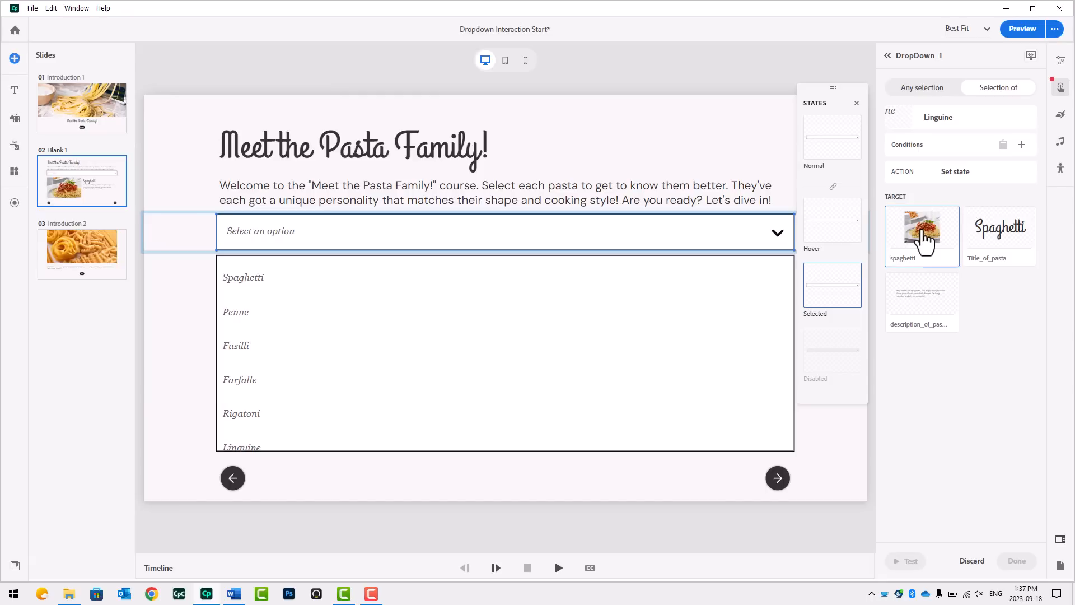
pyautogui.click(923, 235)
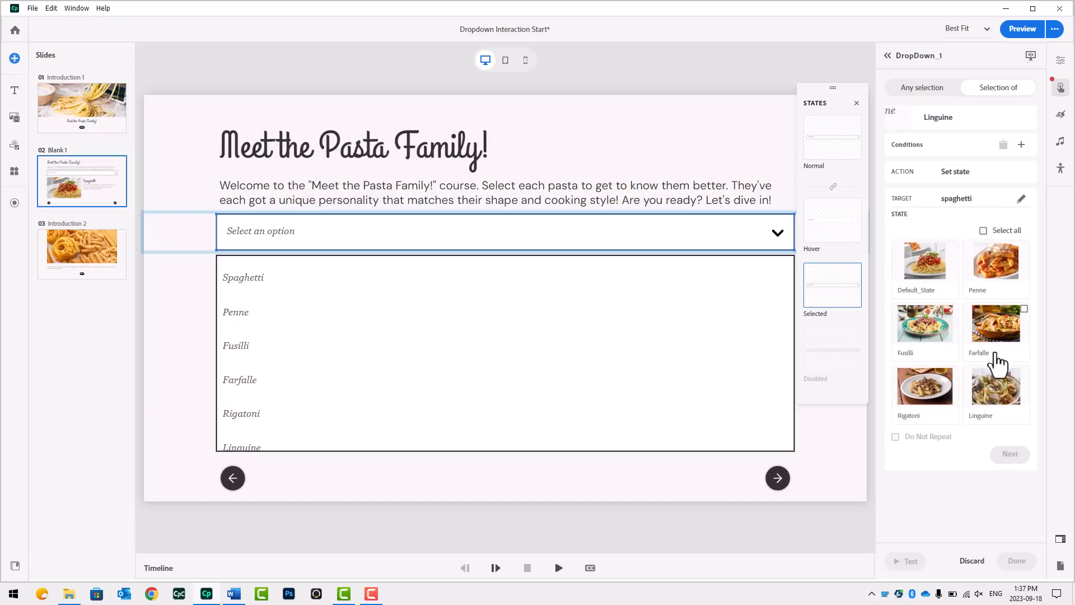
pyautogui.click(1000, 395)
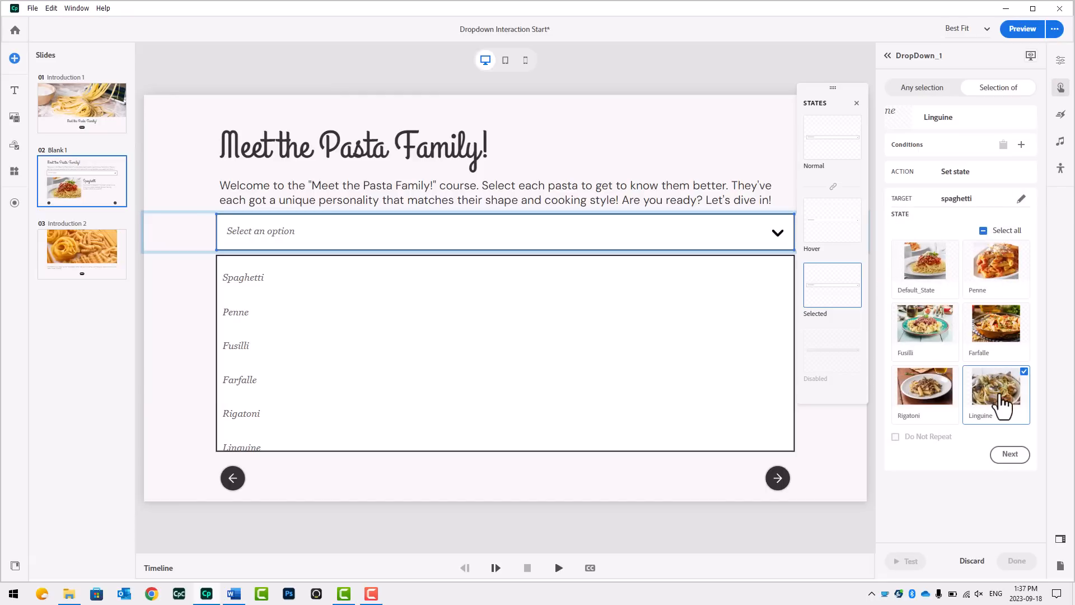
pyautogui.click(1010, 454)
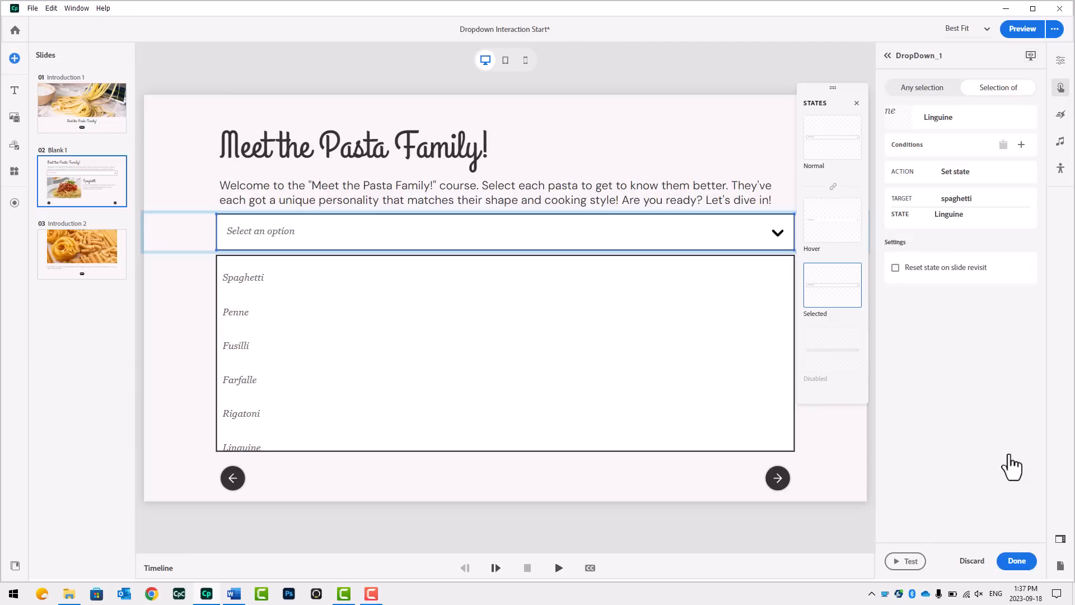
pyautogui.click(1018, 562)
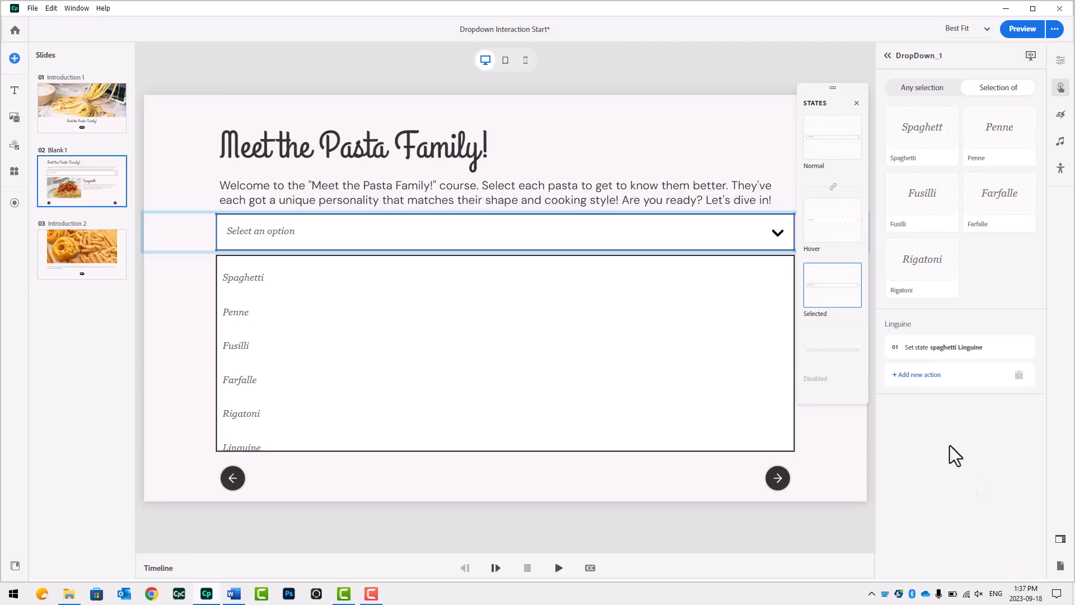
# Add a second action to the Linguine selection that sets Title_of_pasta to its Linguine state
pyautogui.click(923, 375)
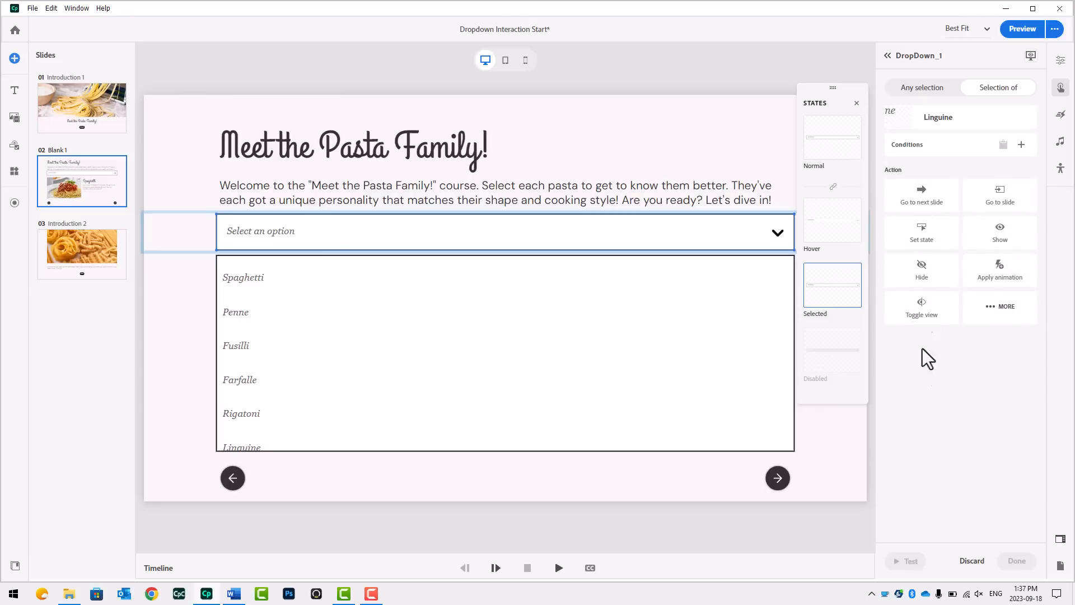
pyautogui.click(922, 240)
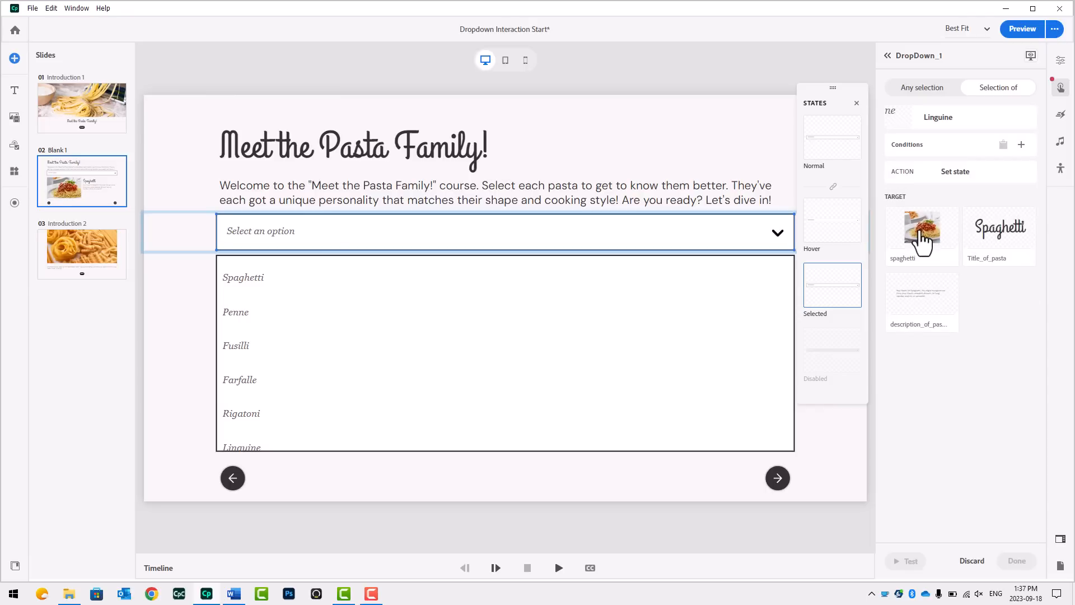
pyautogui.click(1001, 238)
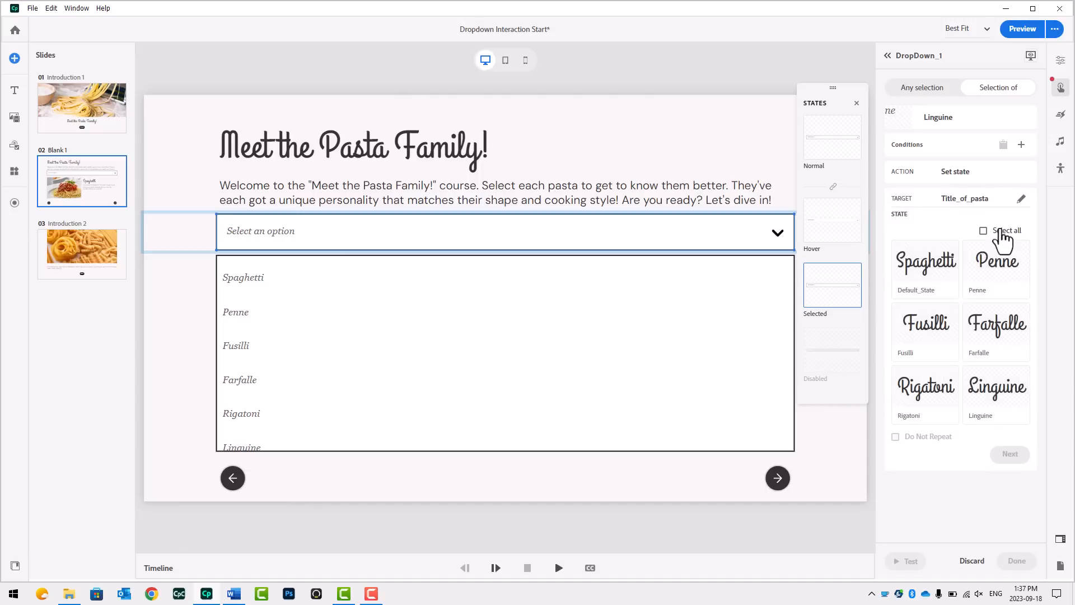
pyautogui.click(1002, 399)
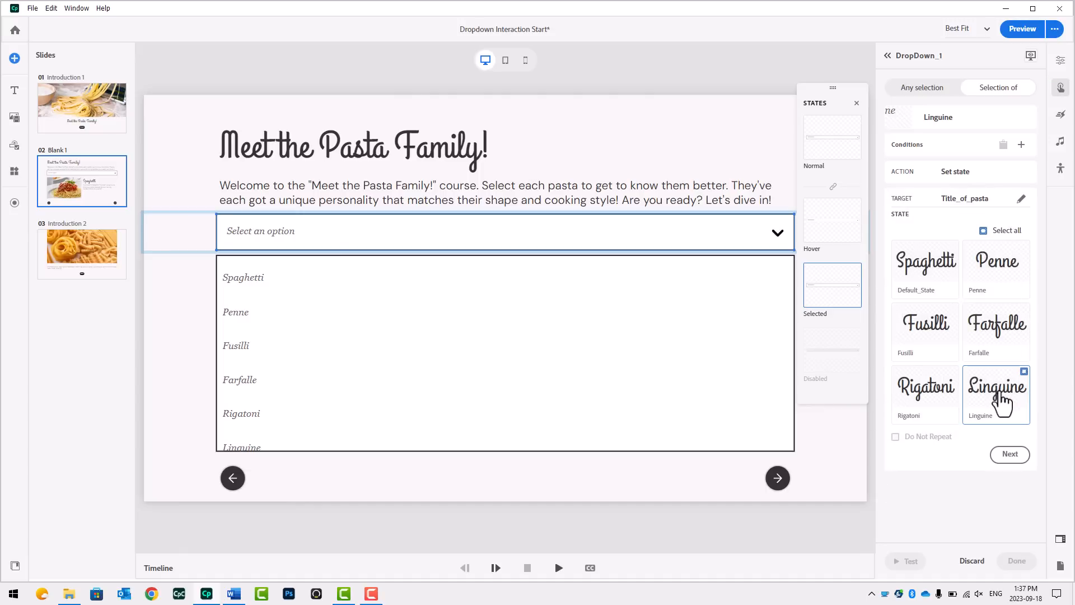
pyautogui.click(1006, 455)
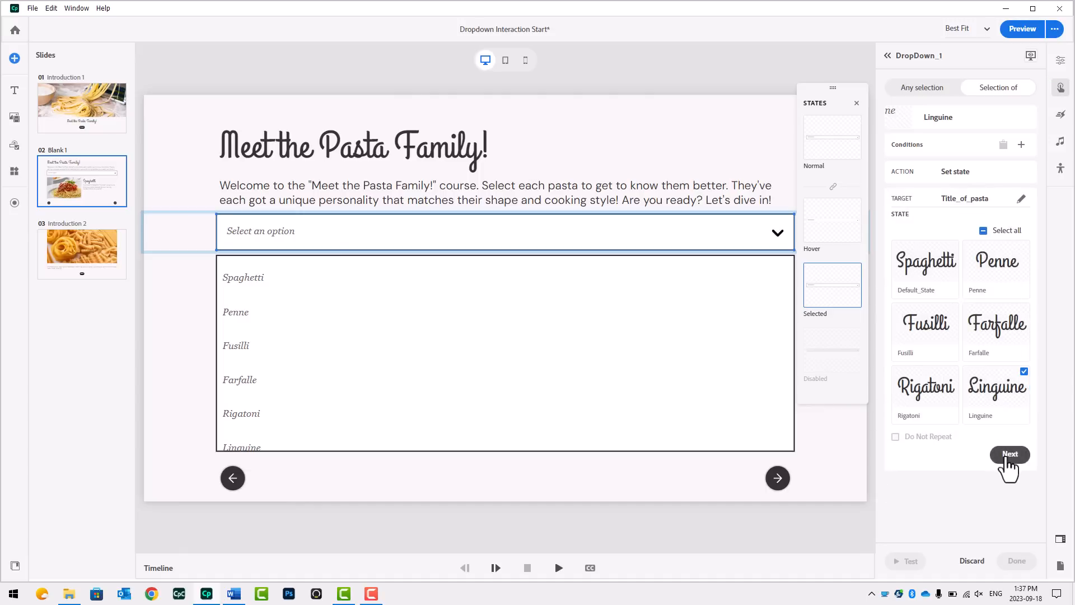
pyautogui.click(1008, 455)
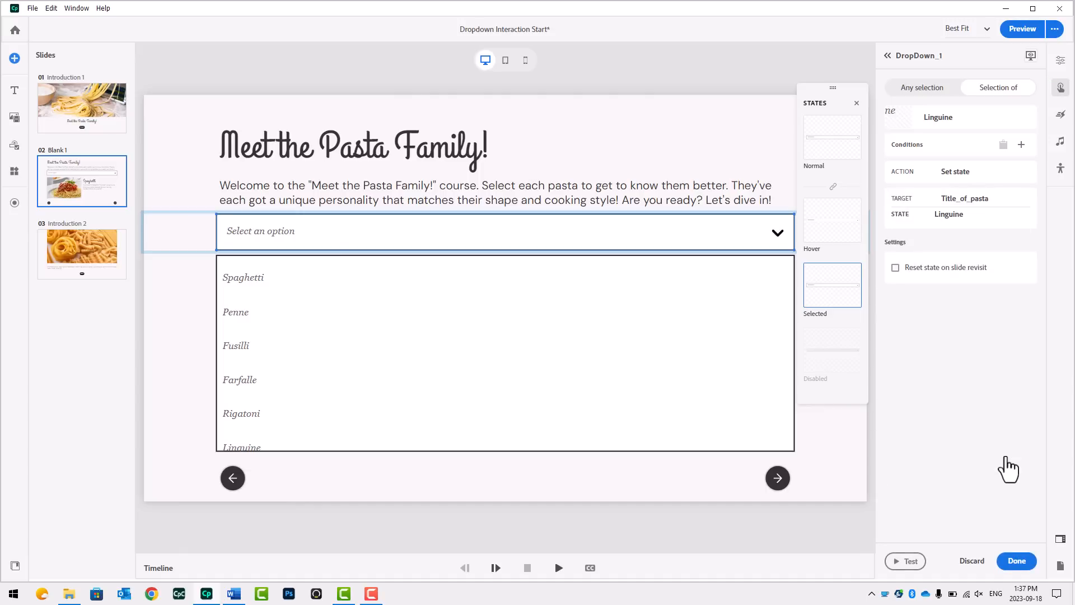
pyautogui.click(1016, 561)
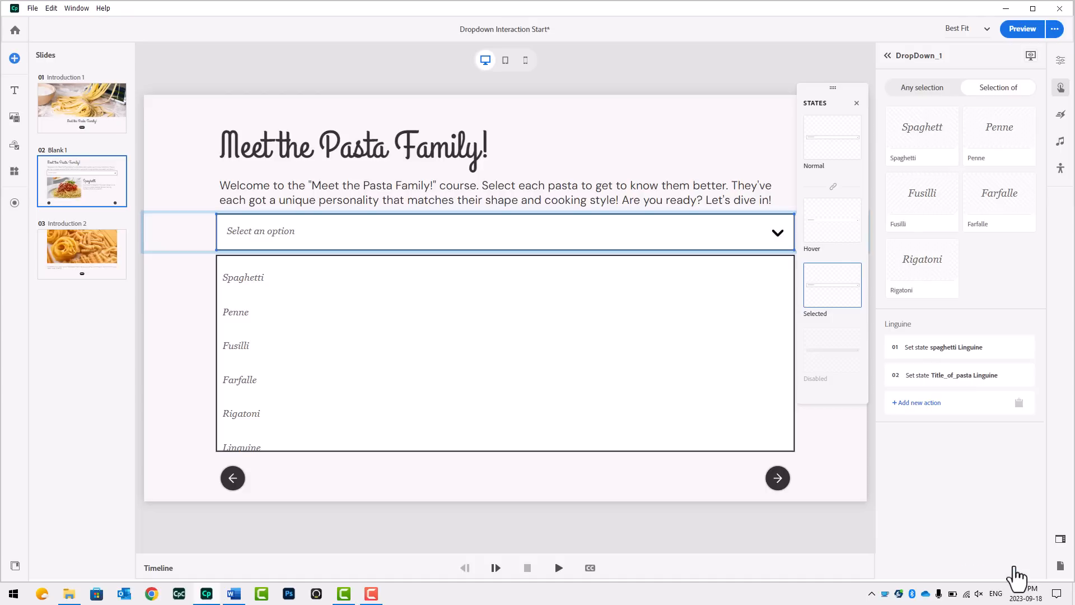
# Add a third action to the Linguine selection that sets description_of_pasta to its Linguine state
pyautogui.click(920, 403)
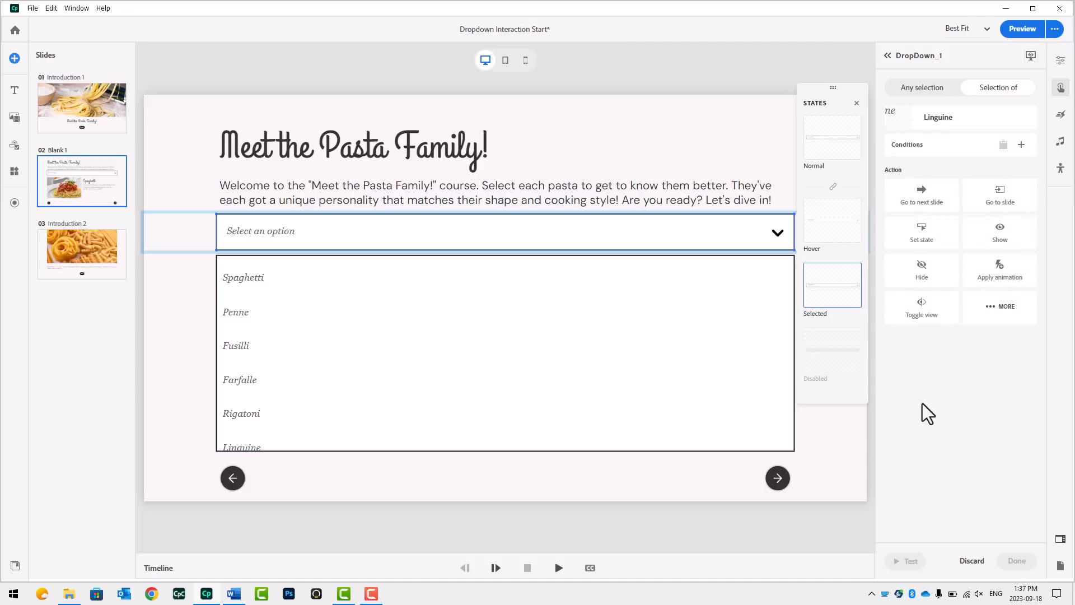
pyautogui.click(925, 245)
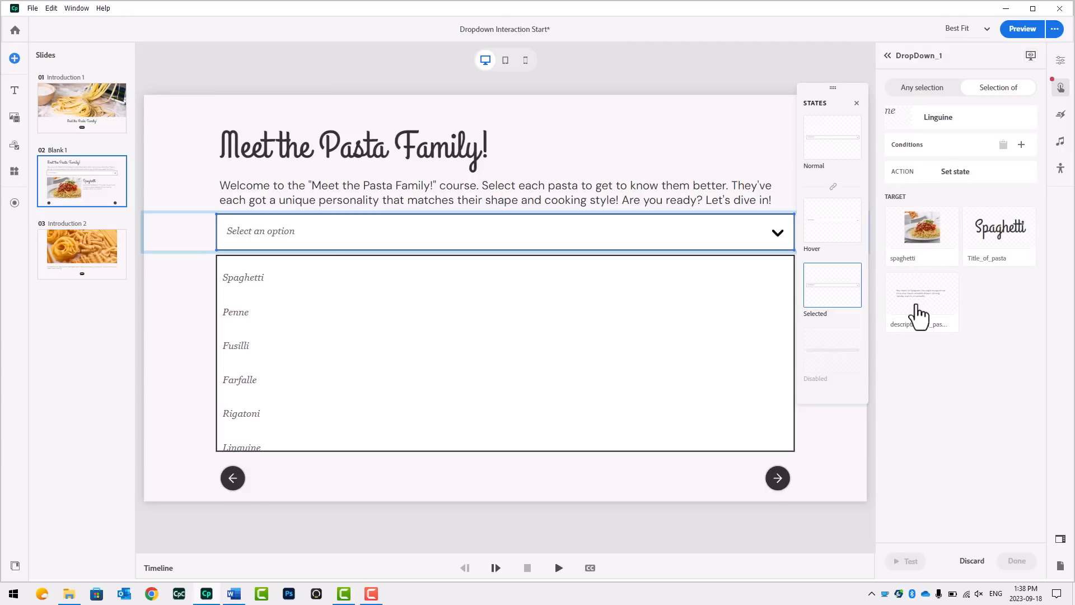
pyautogui.click(919, 314)
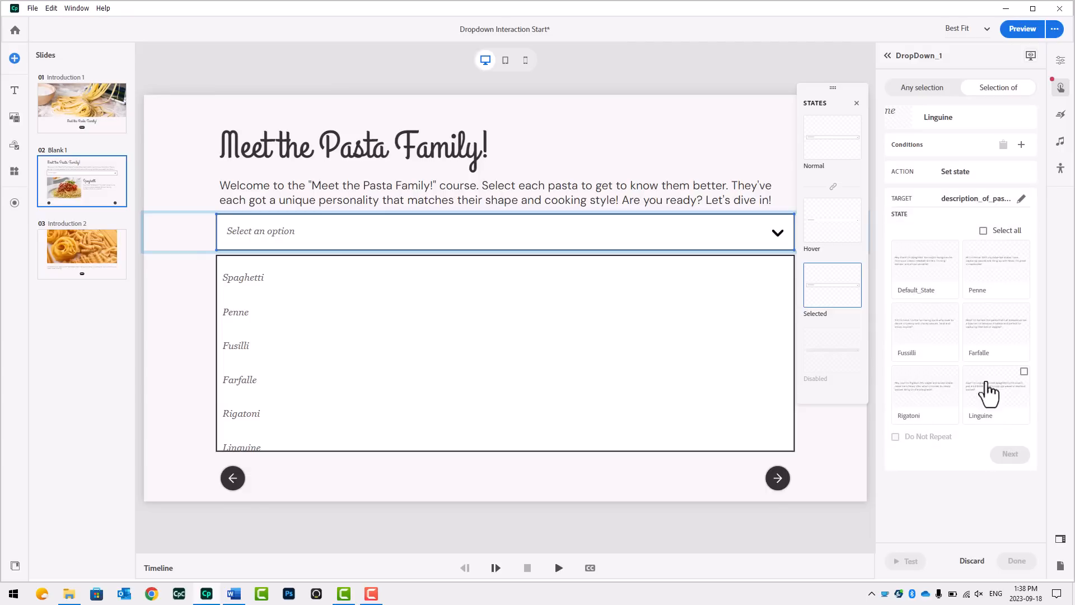
pyautogui.click(993, 398)
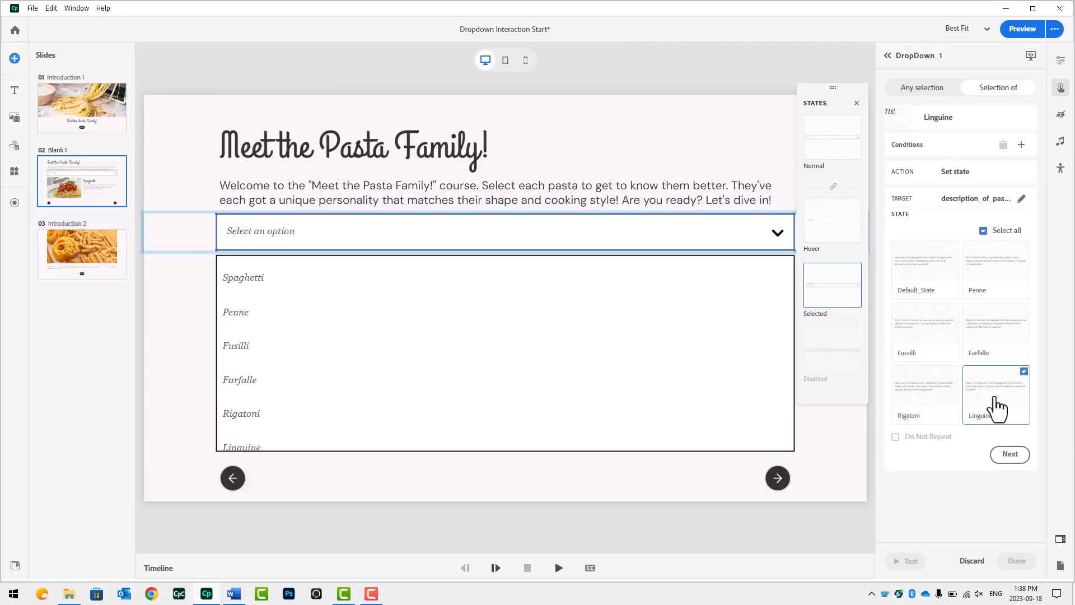
pyautogui.click(1010, 454)
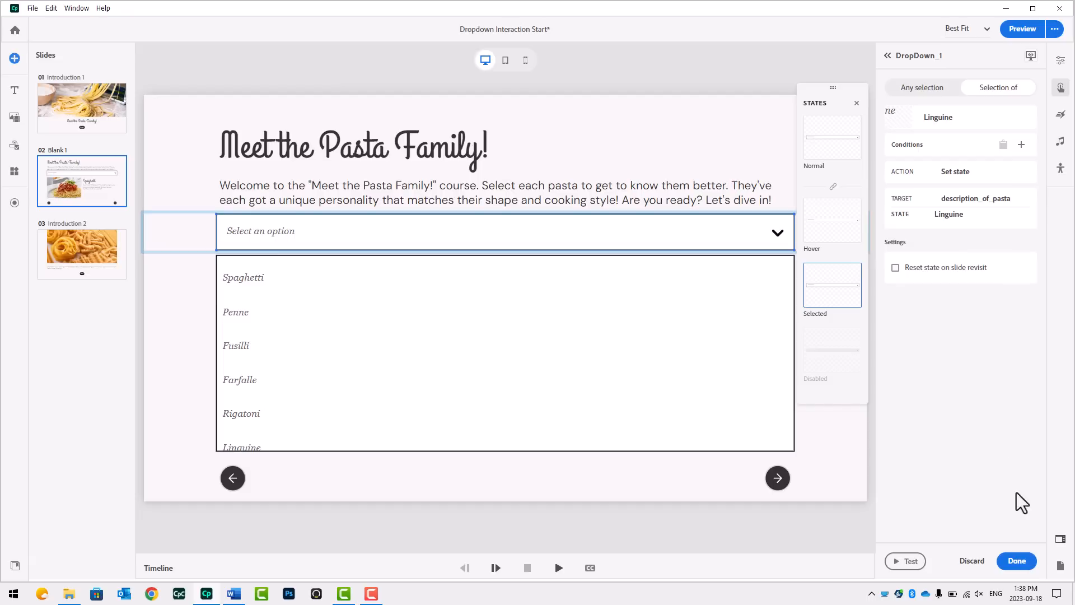
pyautogui.click(1017, 561)
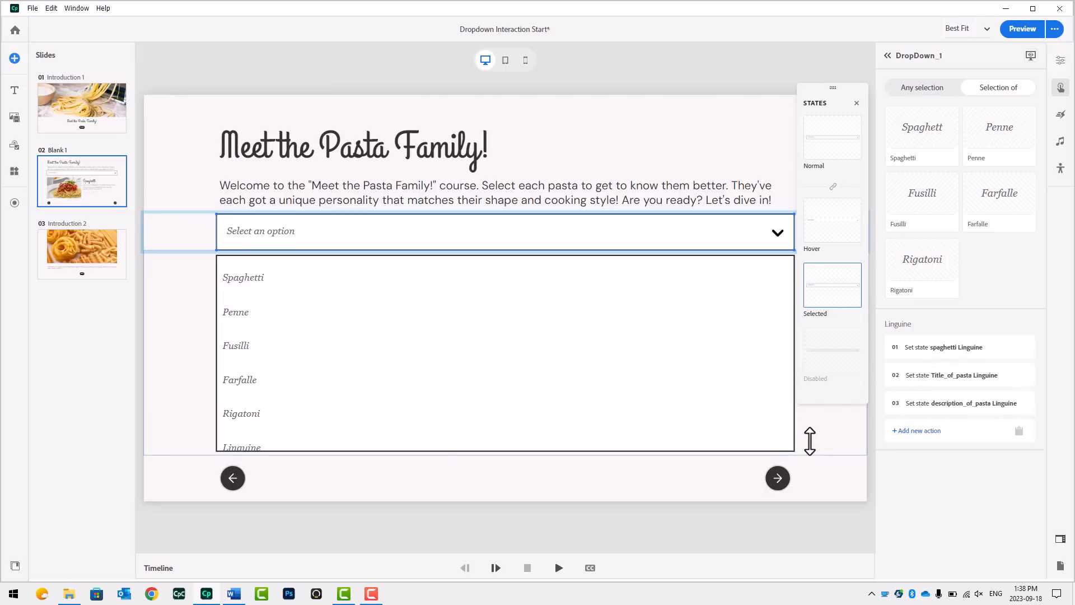
# Add a dropdown interaction that sets the spaghetti image to its Rigatoni state when Rigatoni is selected
pyautogui.click(927, 279)
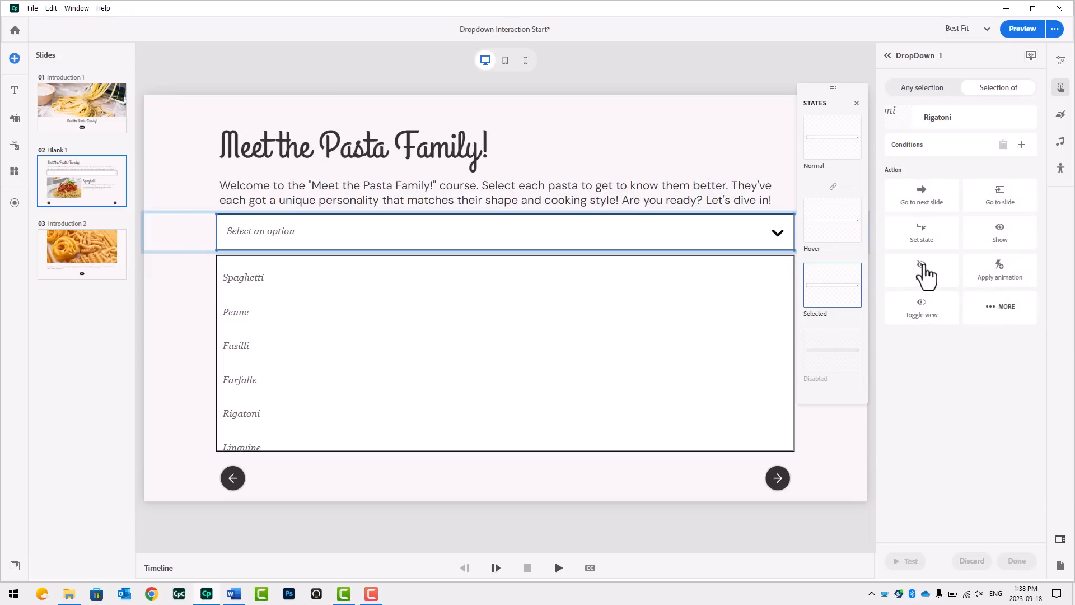
pyautogui.click(925, 237)
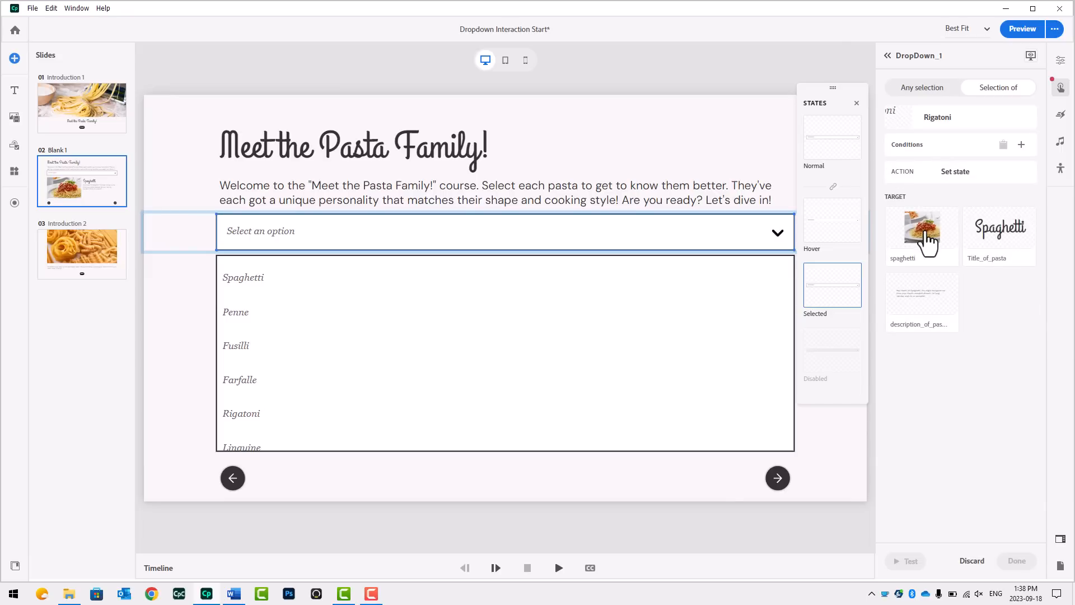
pyautogui.click(926, 241)
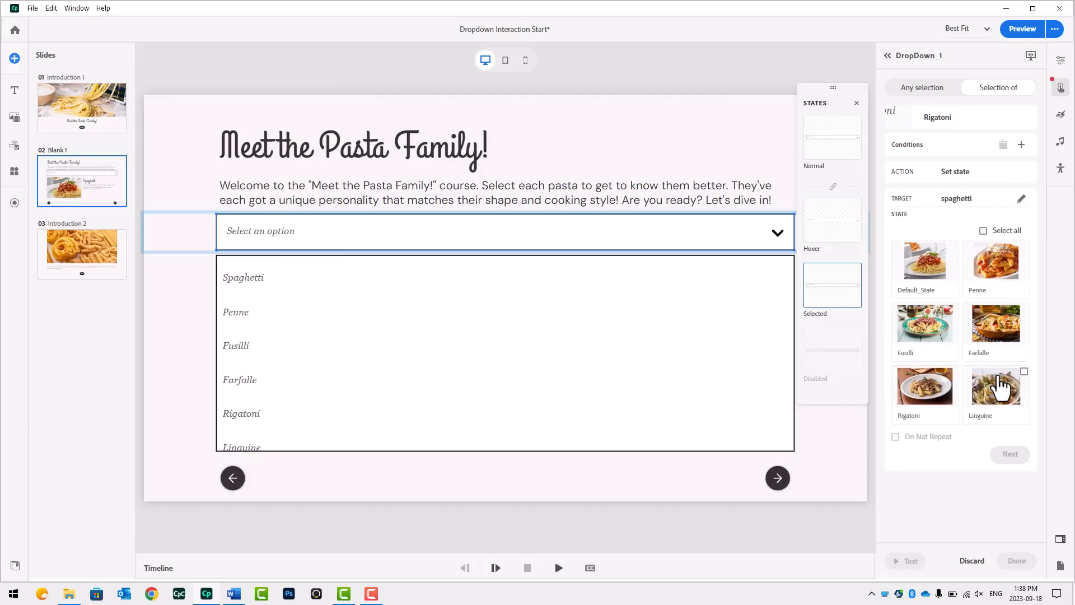
pyautogui.click(938, 391)
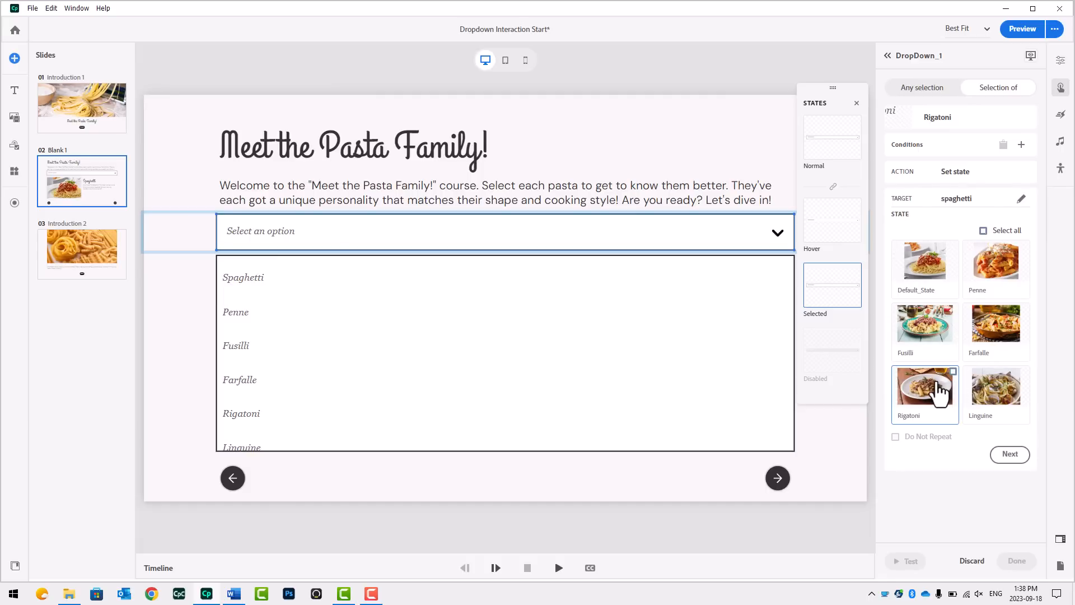
pyautogui.click(1011, 456)
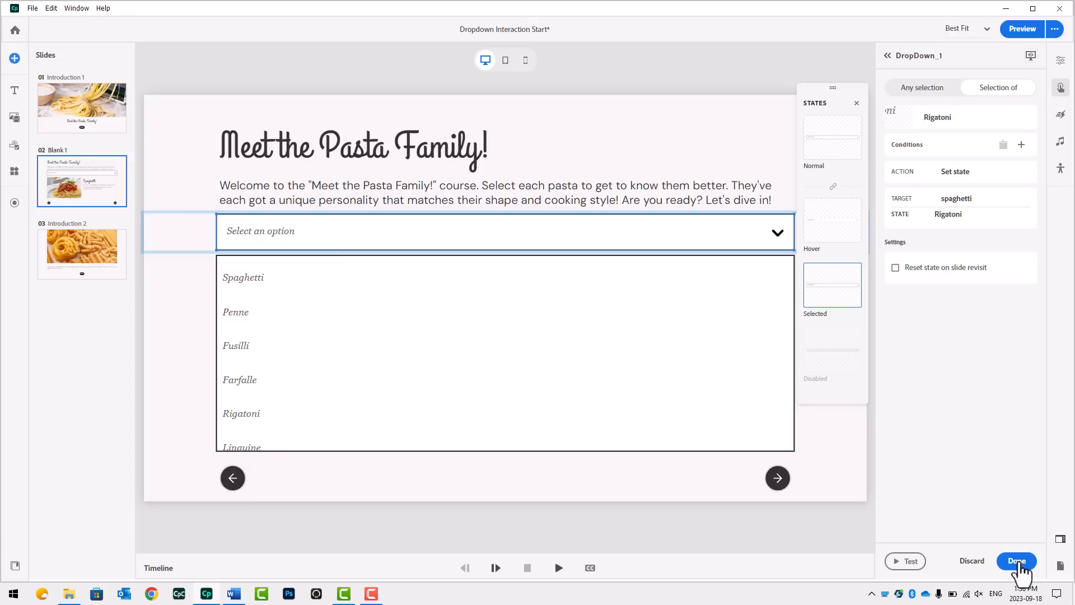
pyautogui.click(1017, 562)
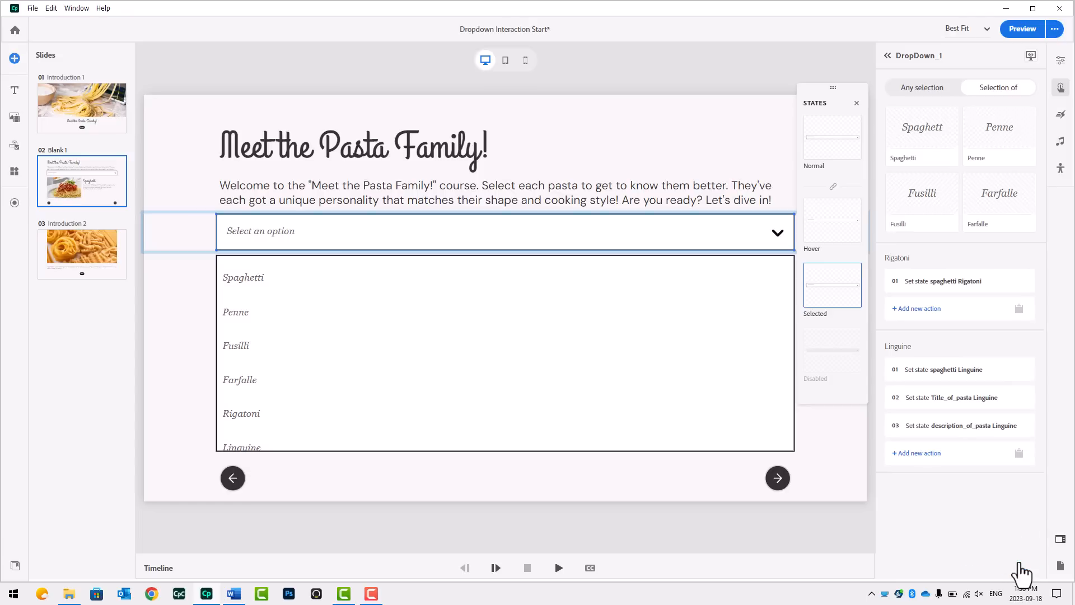
# Add a second action to the Rigatoni selection that sets Title_of_pasta to its Rigatoni state
pyautogui.click(916, 309)
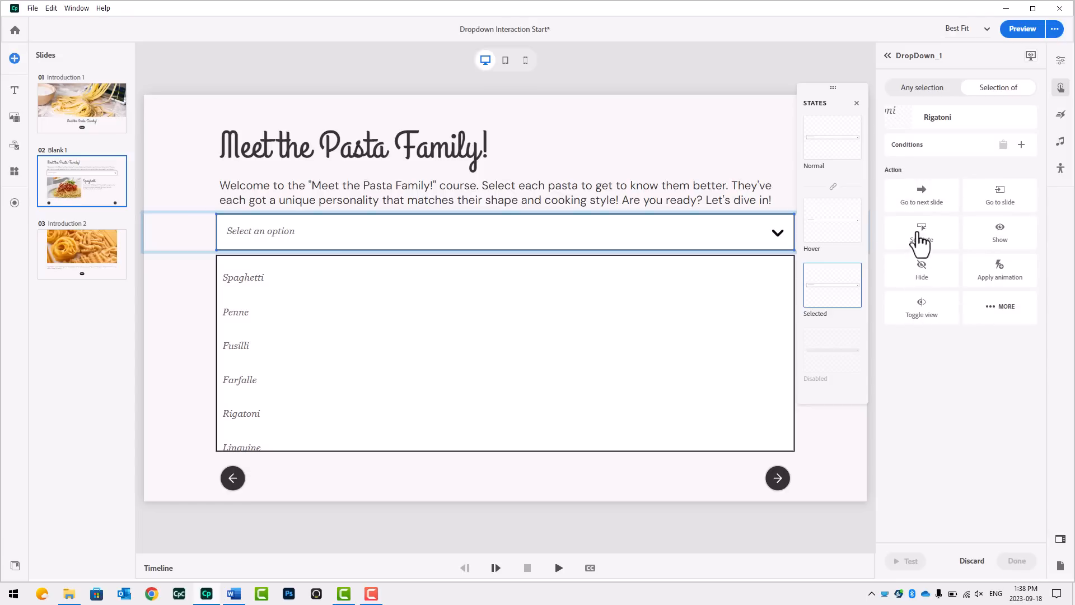
pyautogui.click(921, 238)
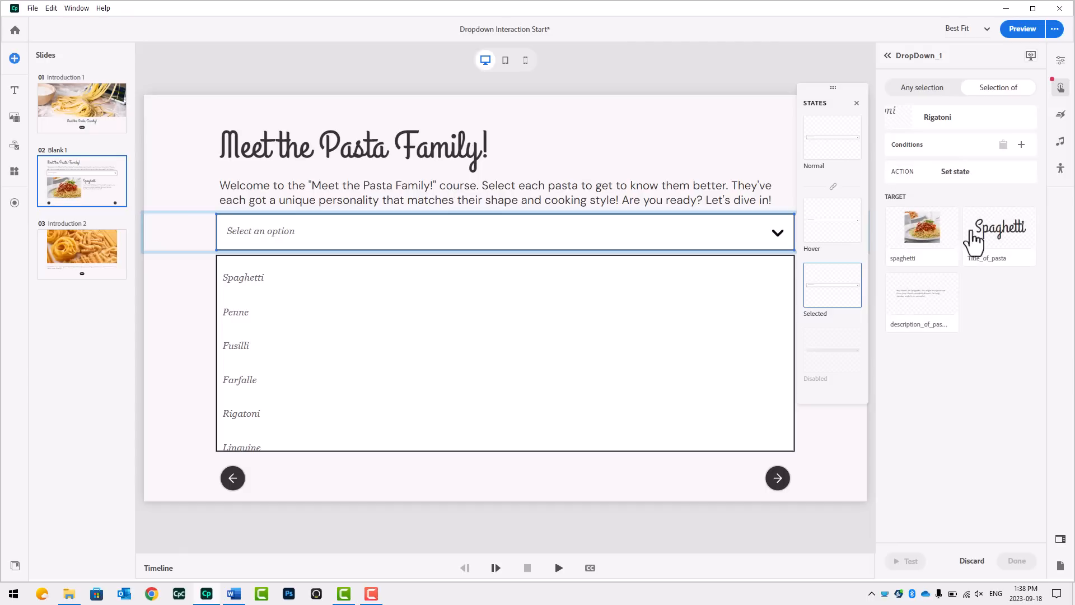
pyautogui.click(1002, 231)
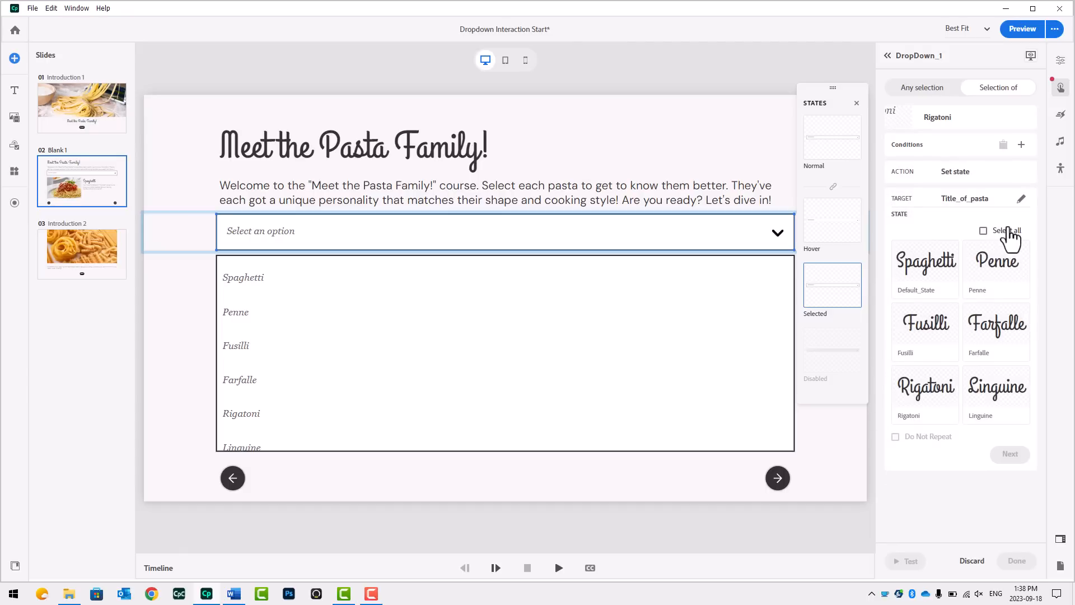
pyautogui.click(930, 395)
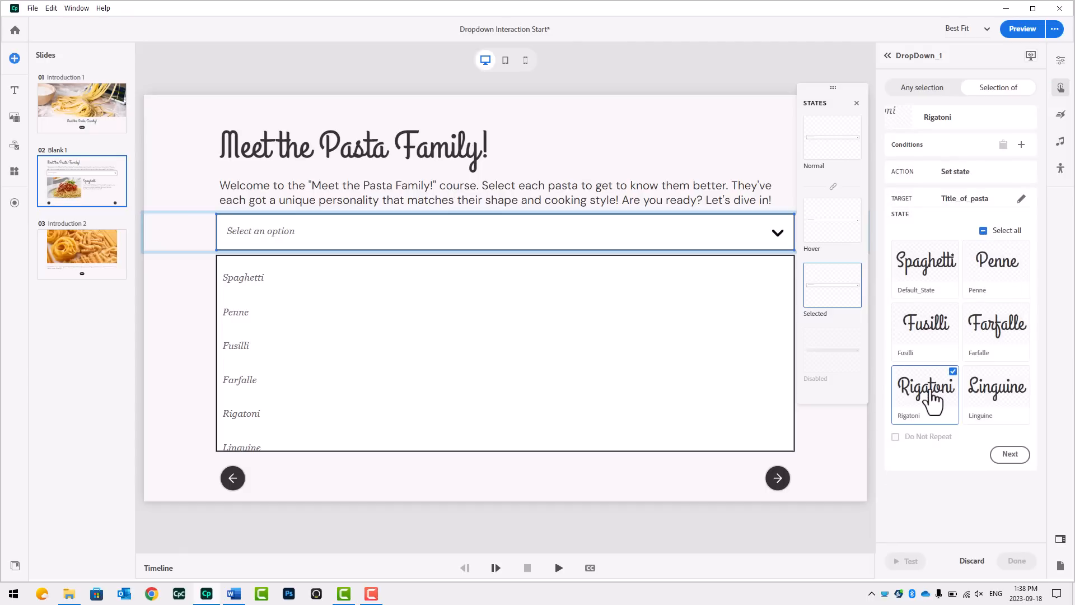
pyautogui.click(1010, 454)
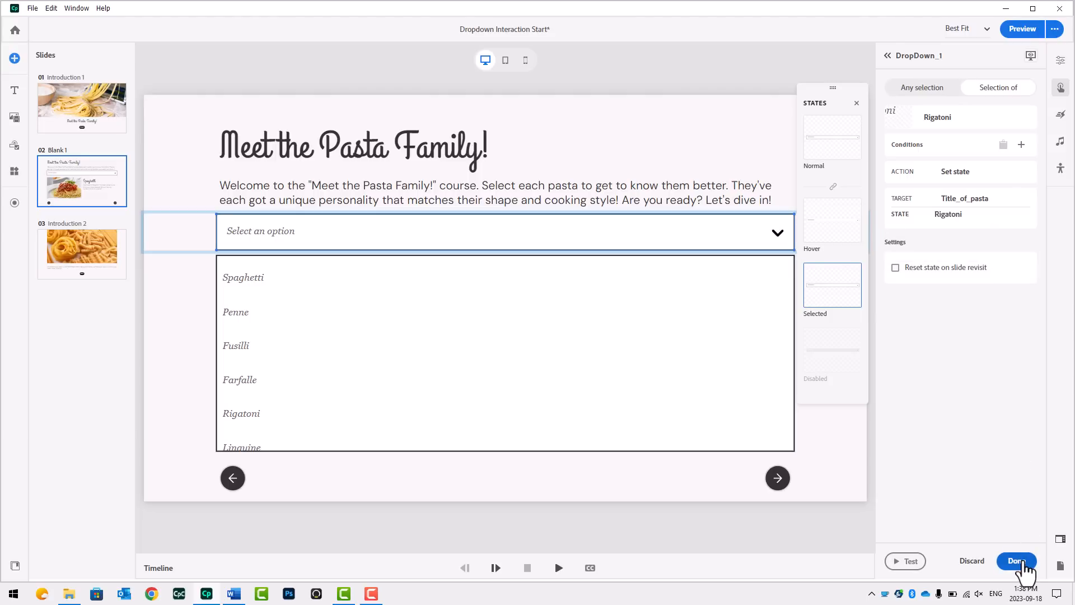
pyautogui.click(1016, 561)
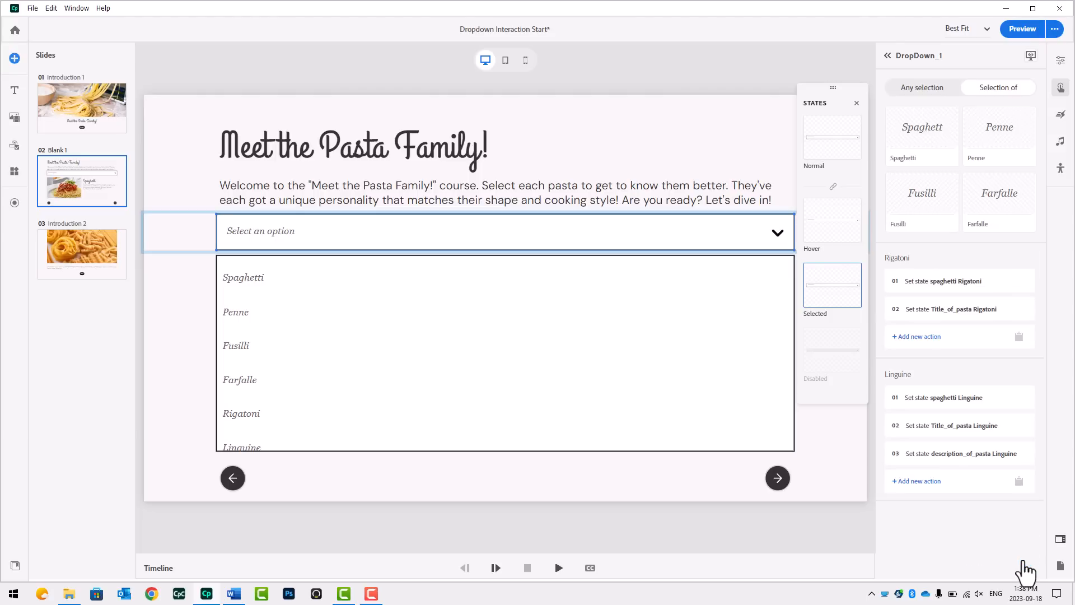
# Add a third action to the Rigatoni selection that sets description_of_pasta to its Rigatoni state
pyautogui.click(924, 338)
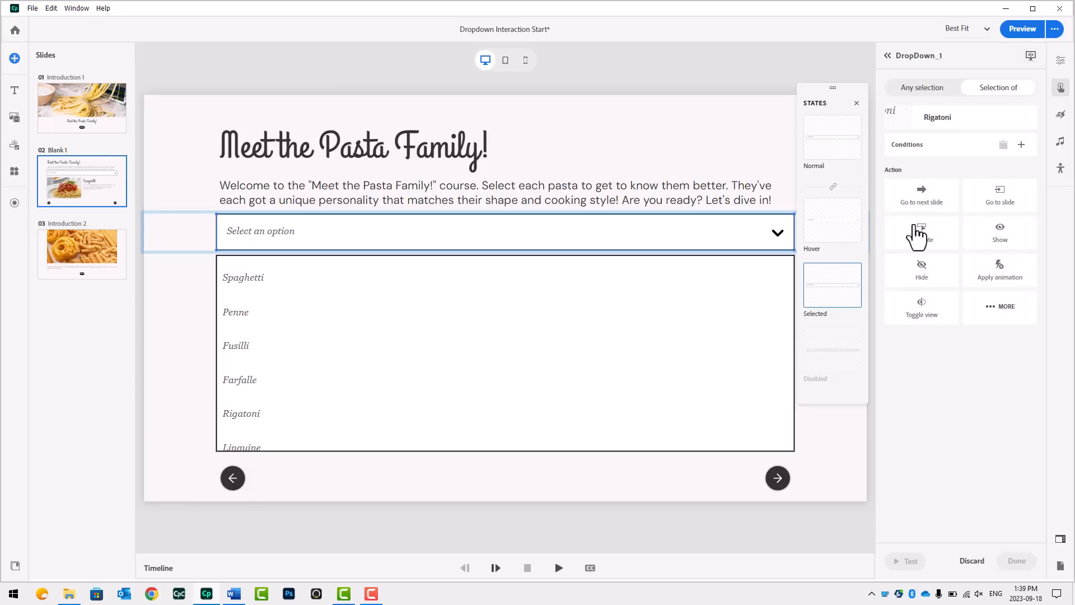
pyautogui.click(916, 234)
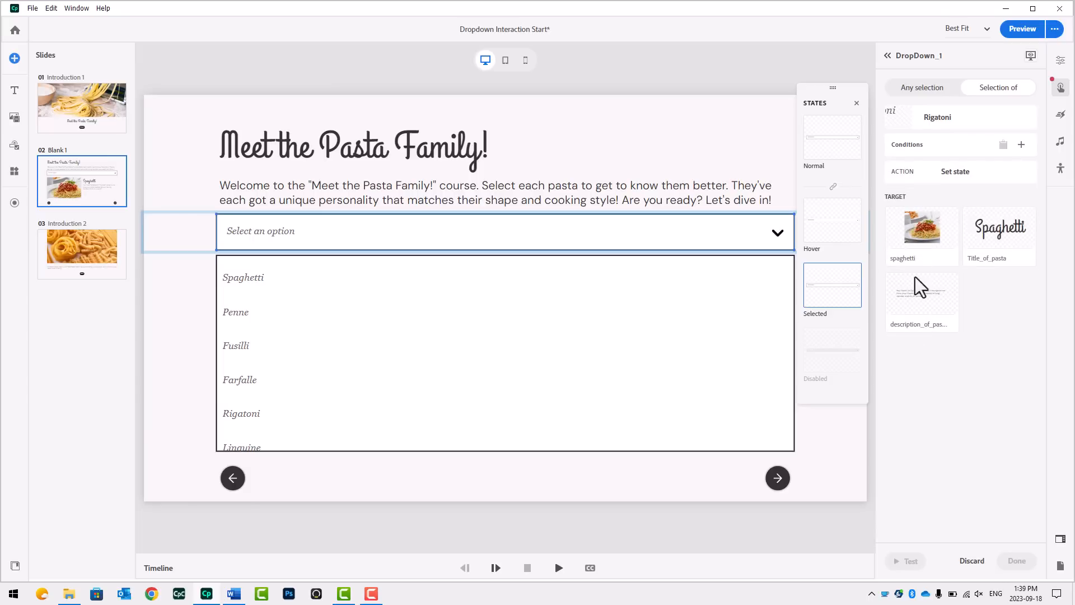
pyautogui.click(917, 305)
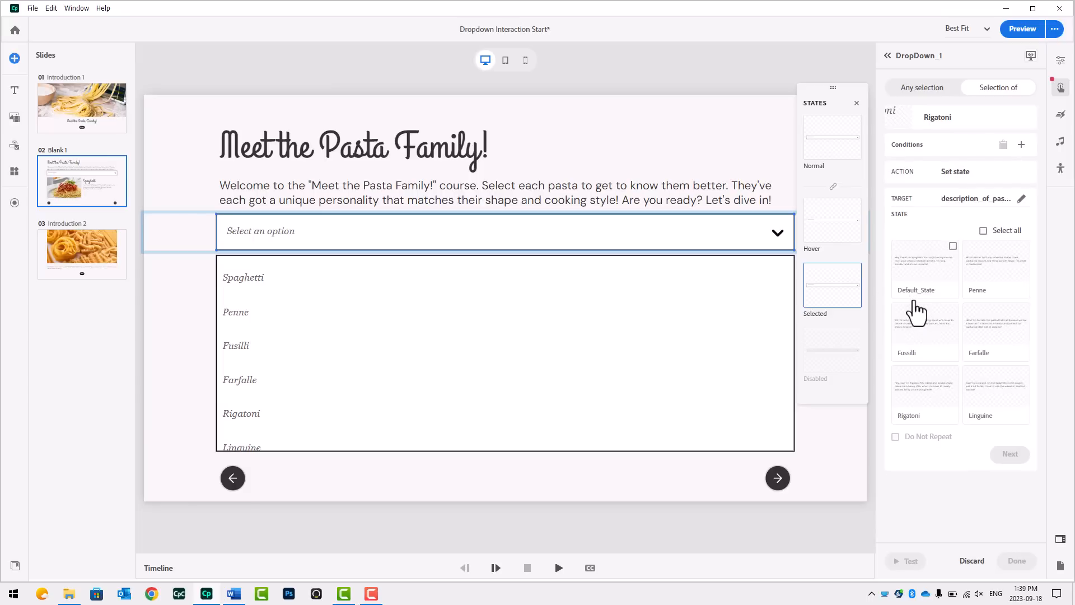
pyautogui.click(924, 404)
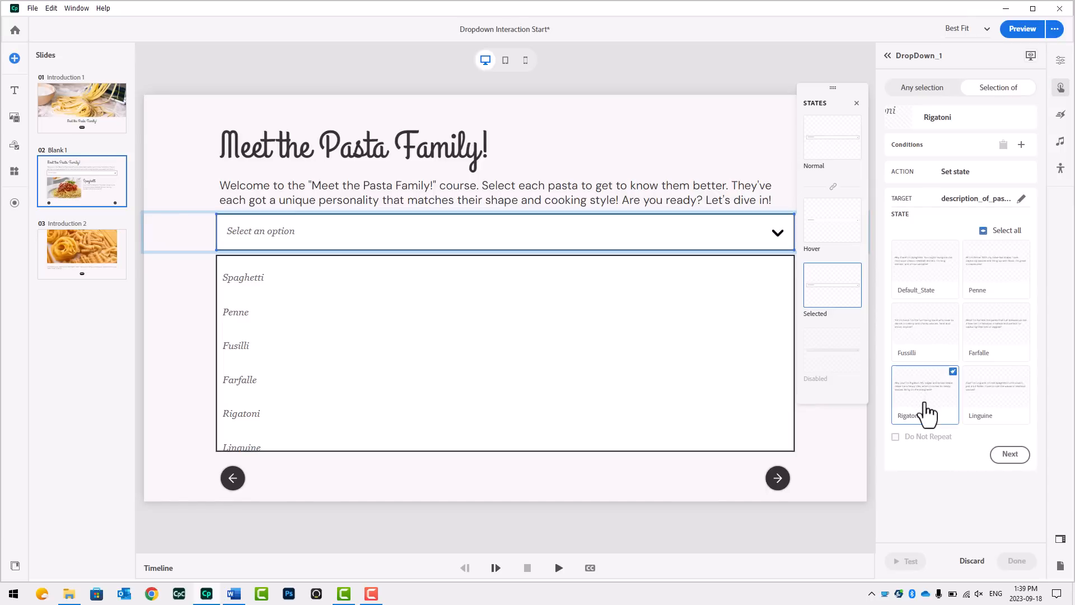
pyautogui.click(1011, 455)
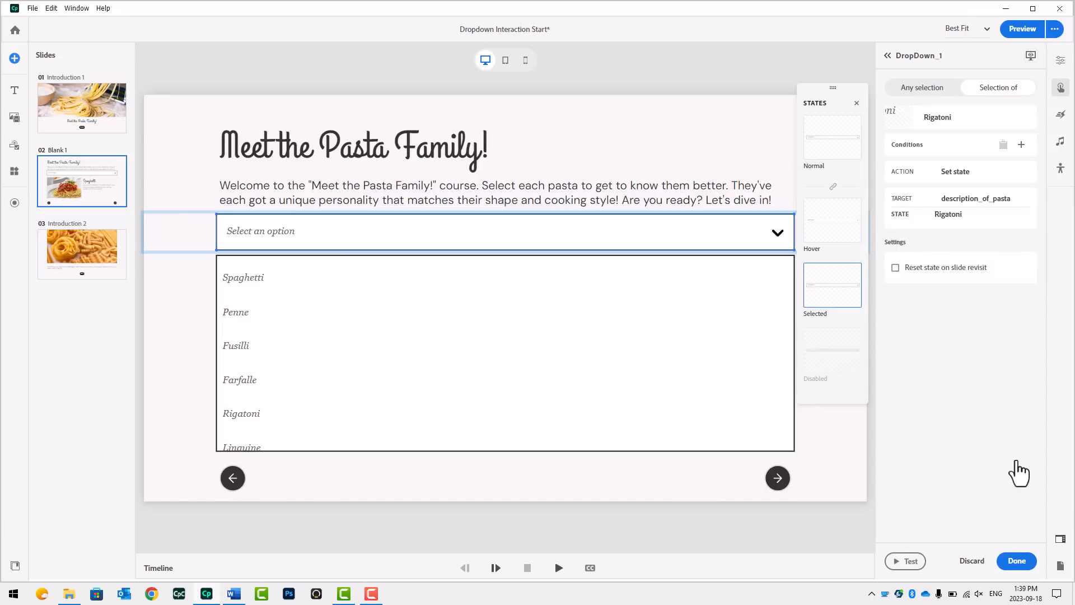
pyautogui.click(1016, 560)
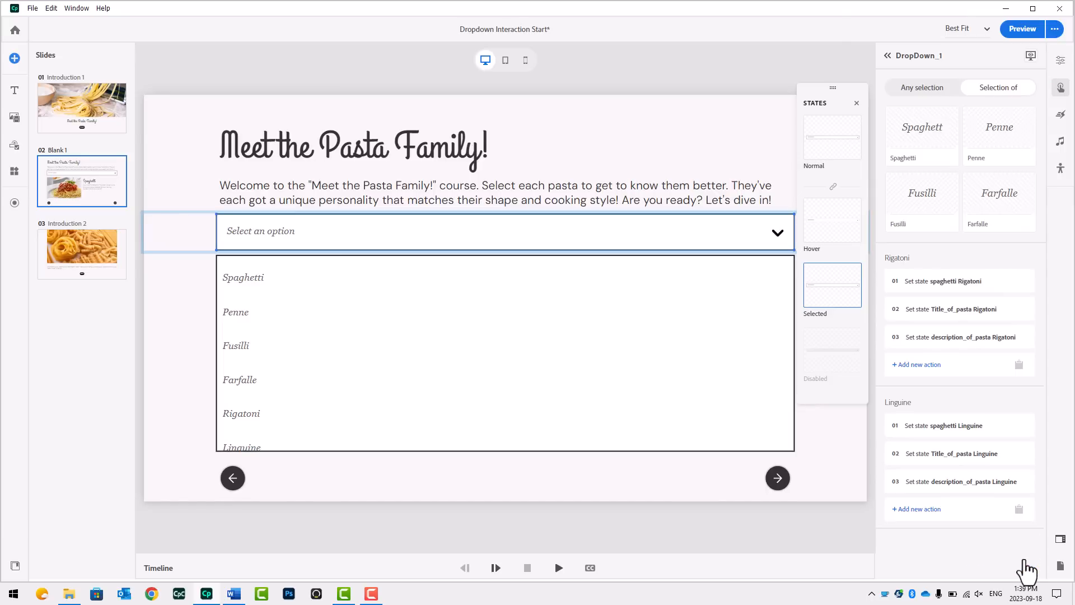
# Add a dropdown interaction that sets the spaghetti image to its Farfalle state when Farfalle is selected
pyautogui.click(1000, 212)
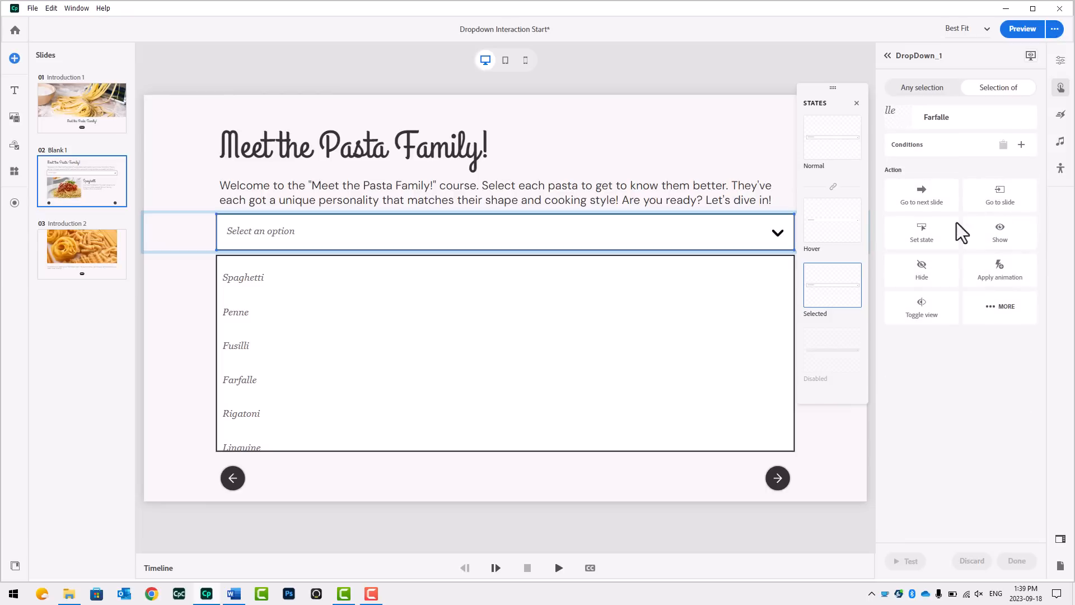
pyautogui.click(922, 231)
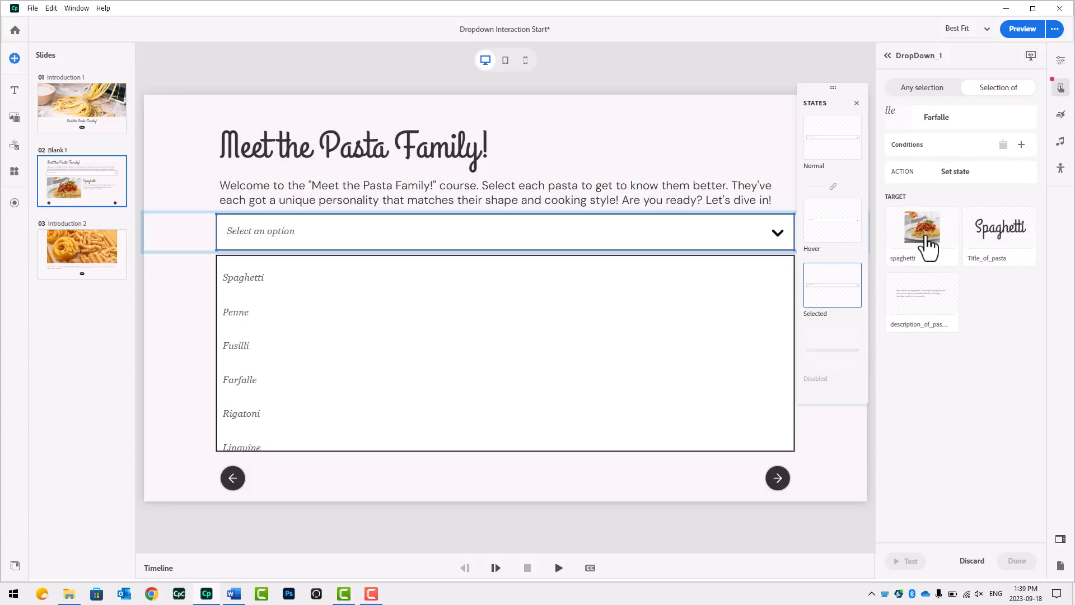
pyautogui.click(924, 233)
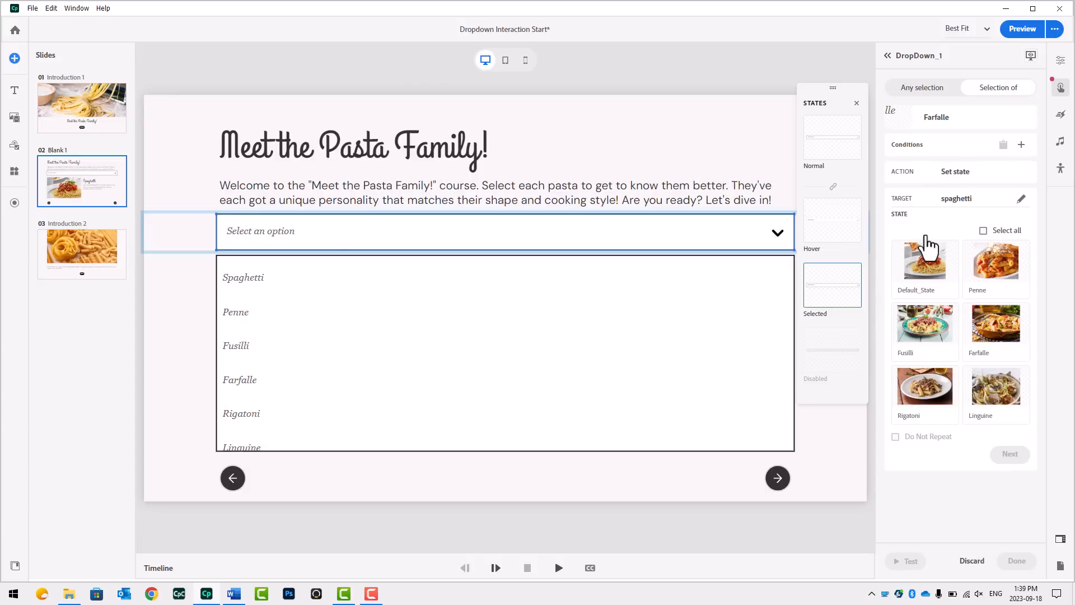
pyautogui.click(1005, 339)
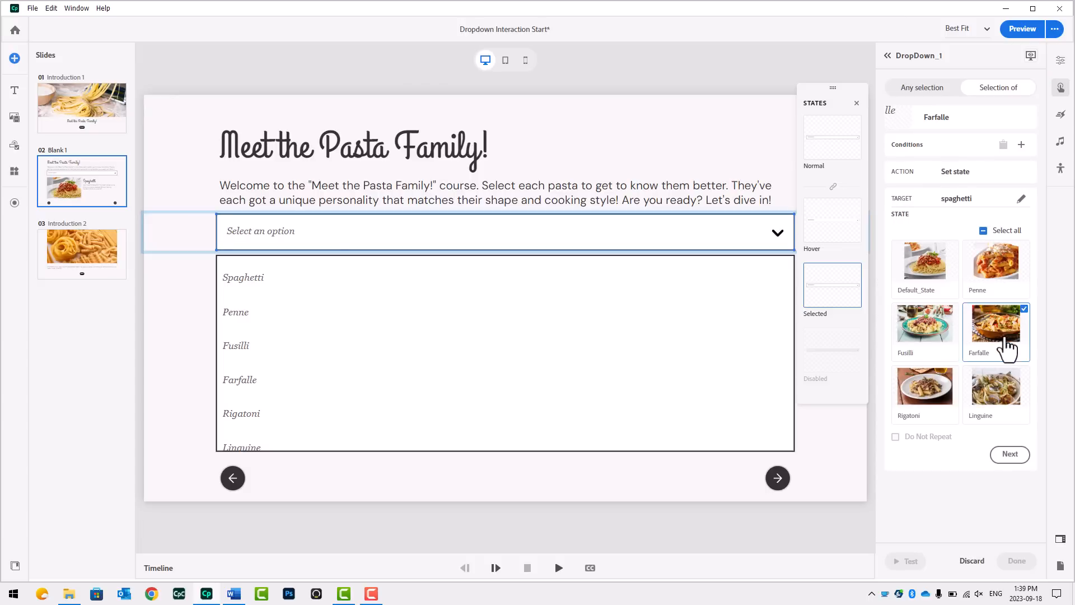
pyautogui.click(1014, 455)
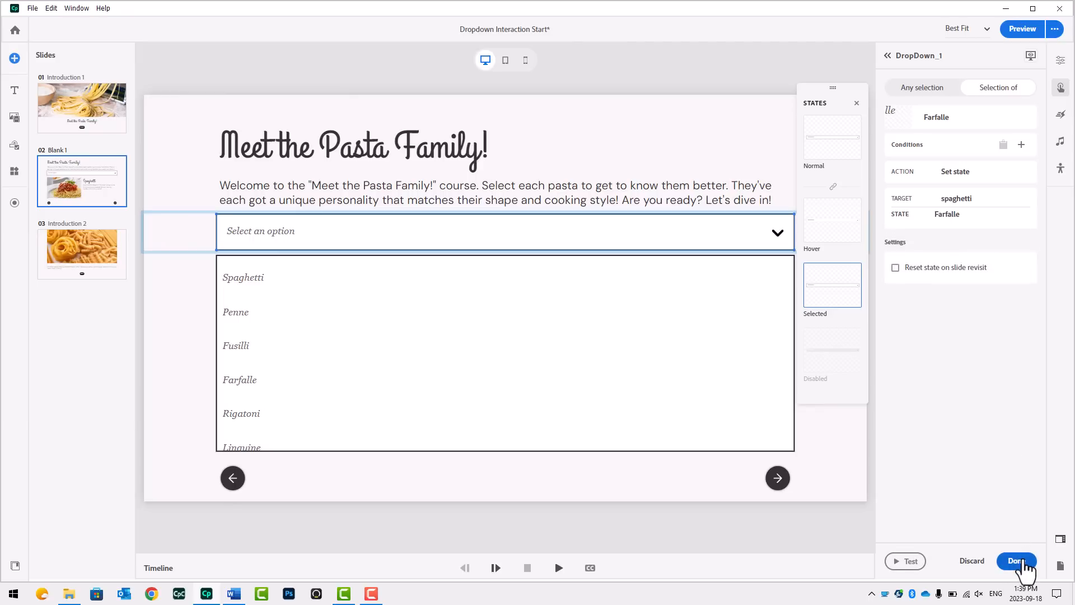
pyautogui.click(1016, 561)
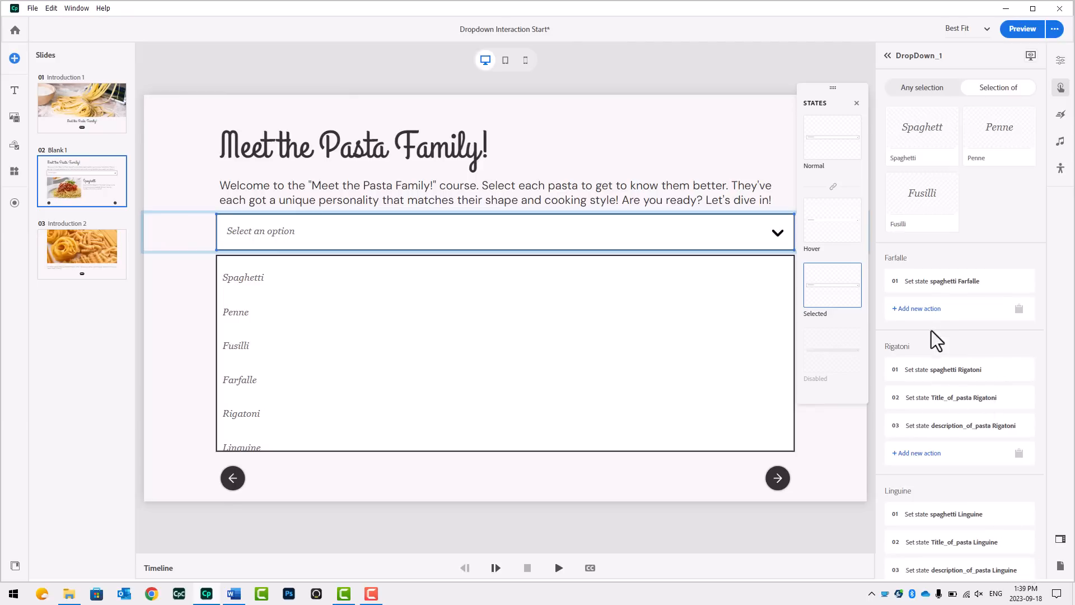
# Add a second action to the Farfalle selection that sets Title_of_pasta to its Farfalle state
pyautogui.click(924, 308)
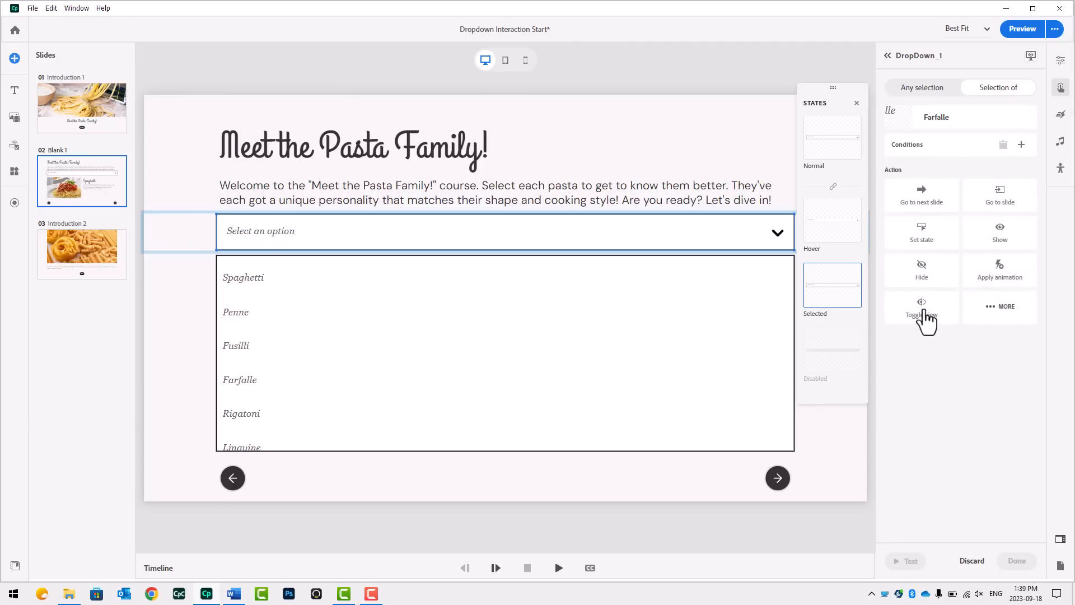
pyautogui.click(921, 234)
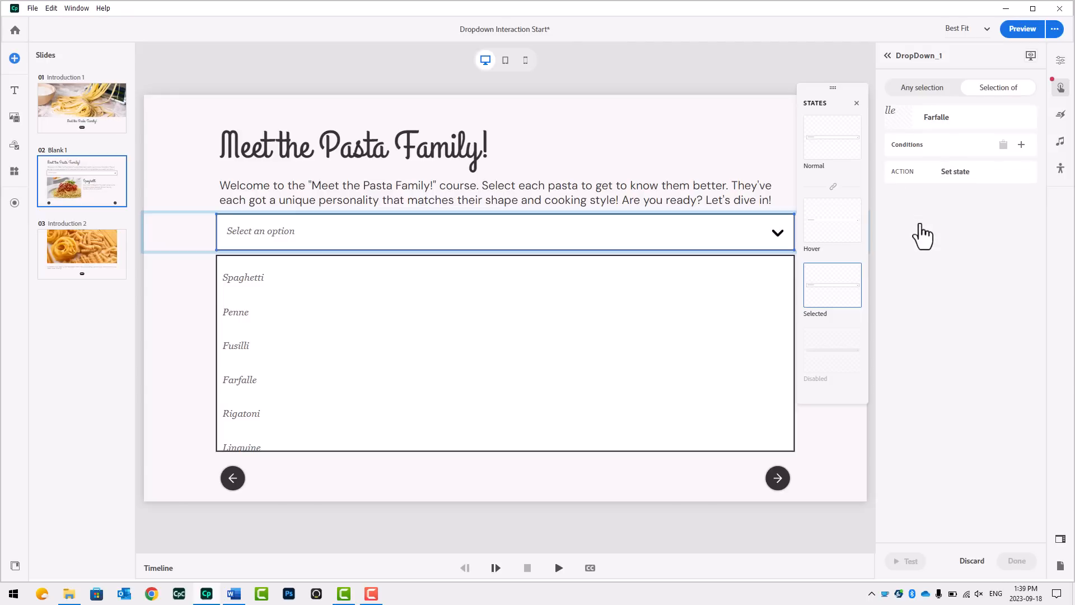
pyautogui.click(993, 238)
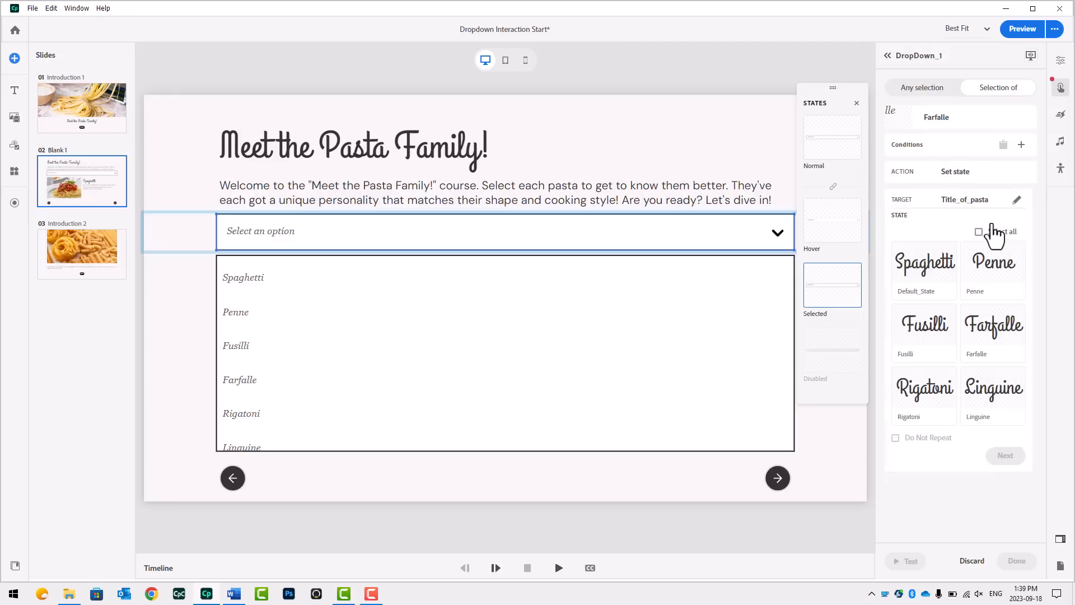
pyautogui.click(988, 332)
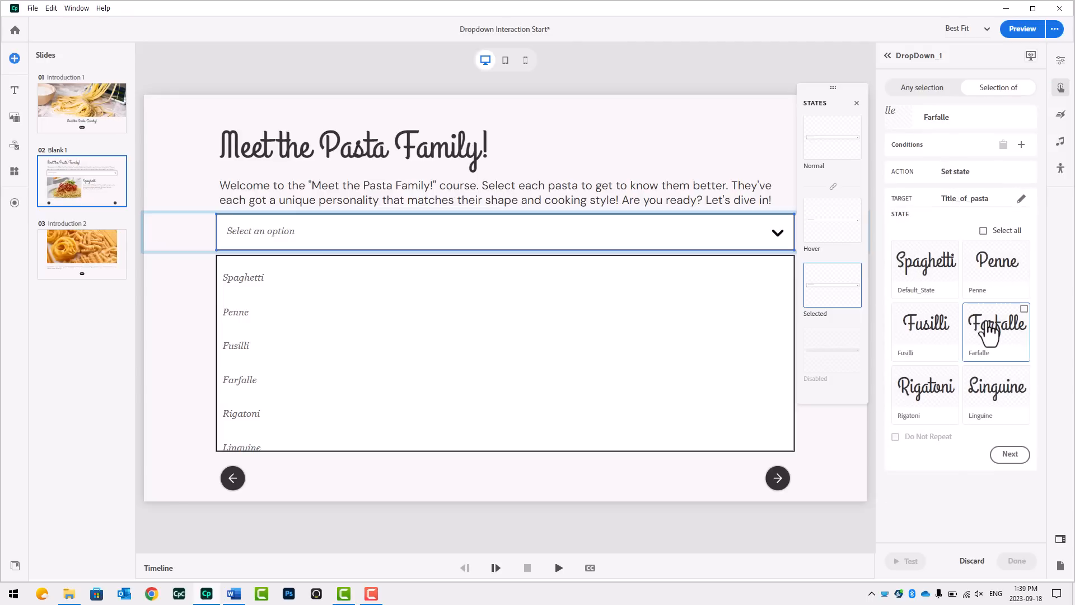
pyautogui.click(1007, 457)
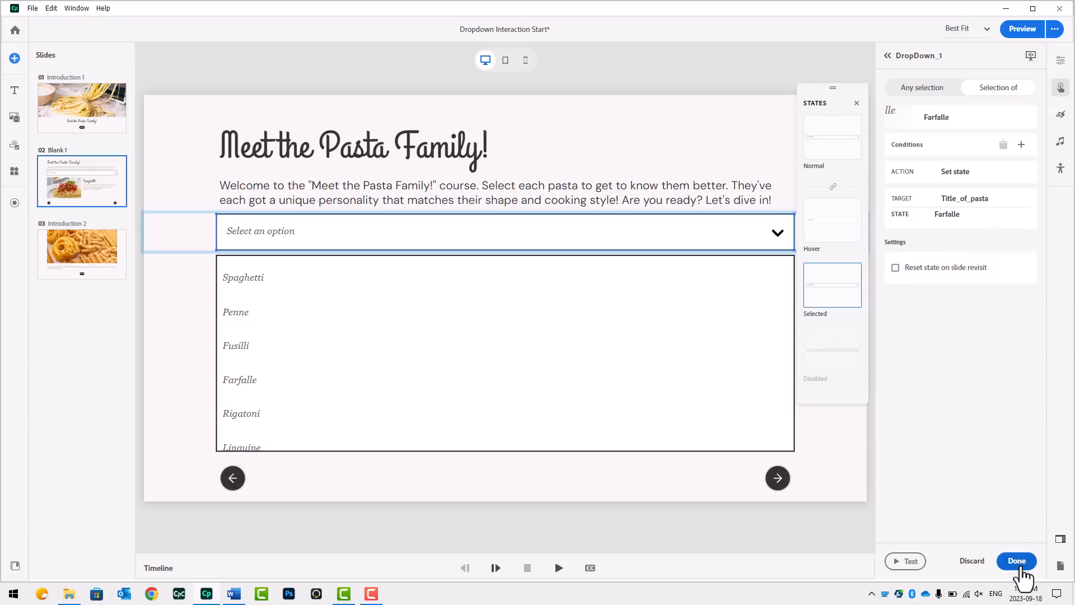
pyautogui.click(1017, 560)
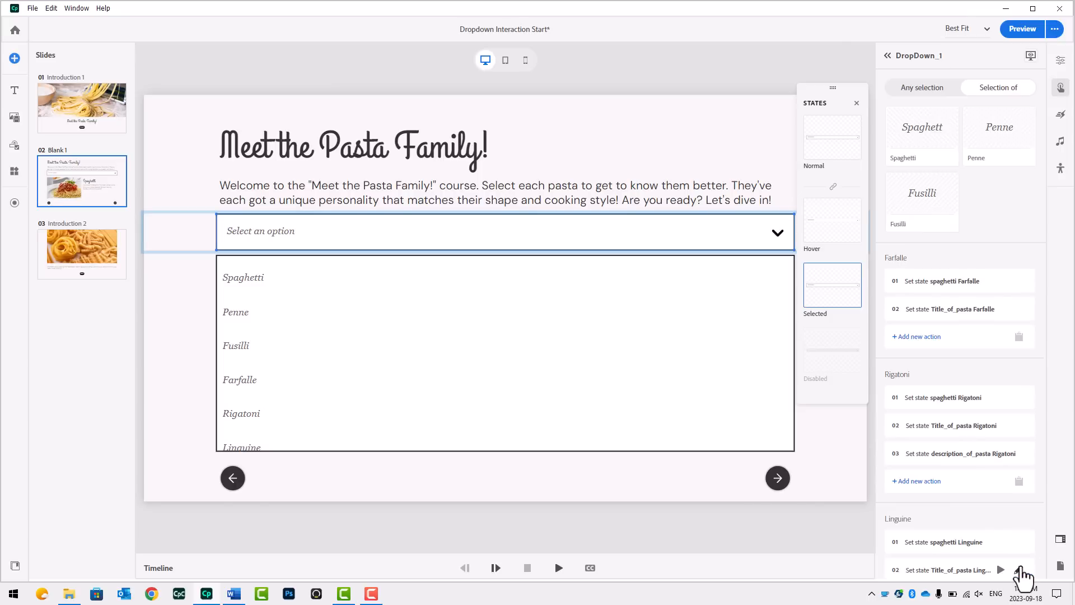
# Add a third action to the Farfalle selection that sets description_of_pasta to its Farfalle state
pyautogui.click(921, 339)
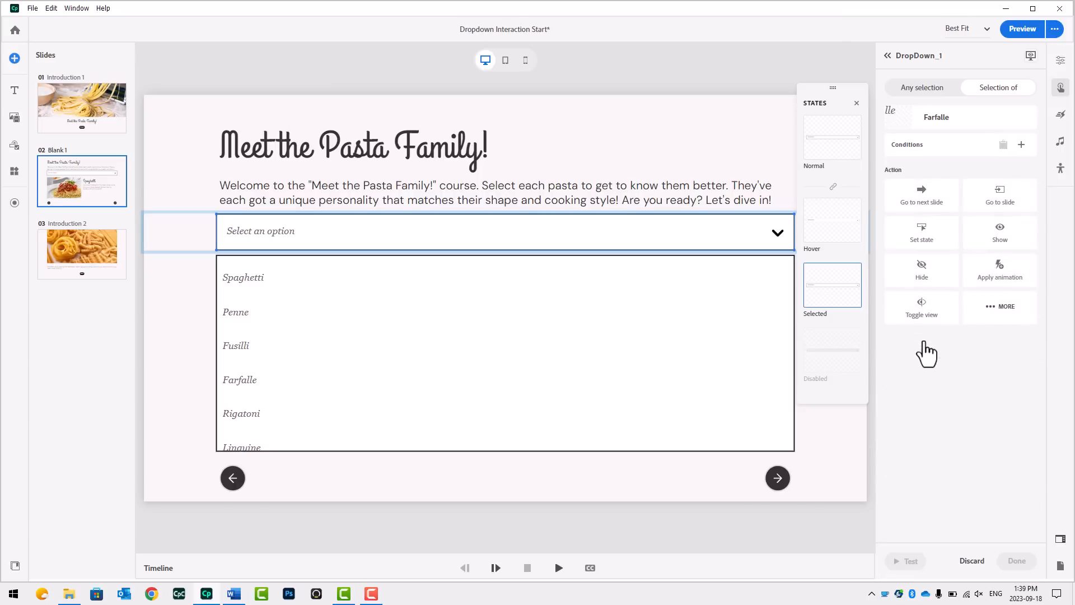
pyautogui.click(921, 235)
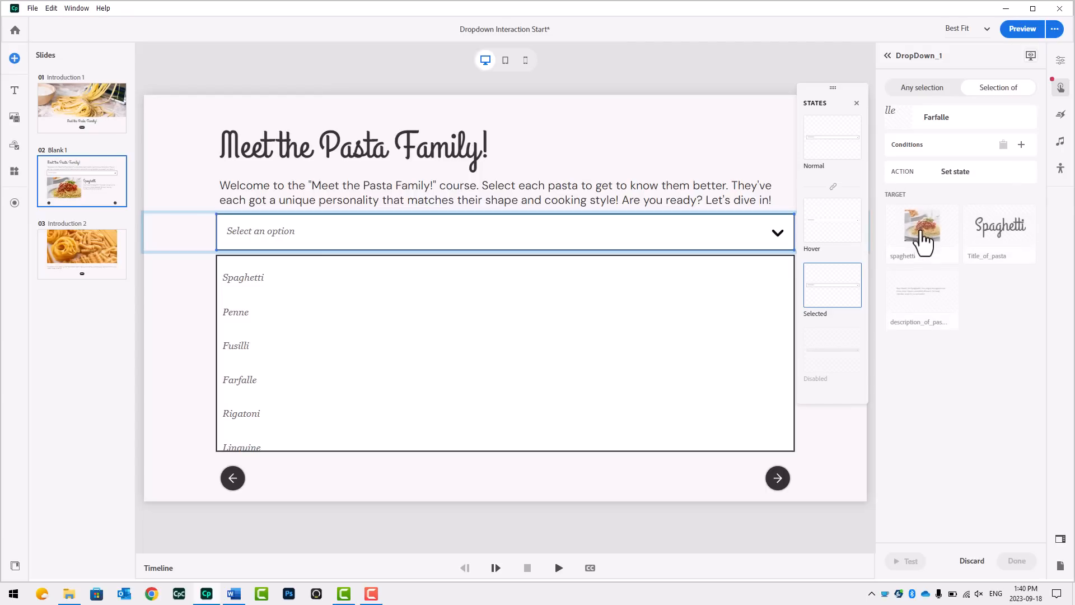
pyautogui.click(924, 310)
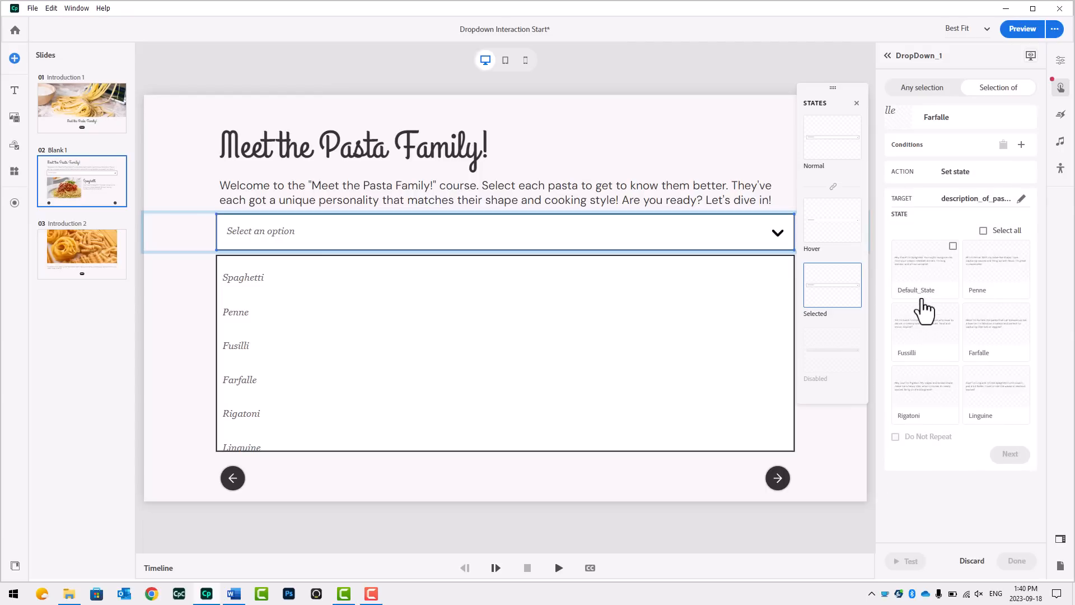
pyautogui.click(1002, 342)
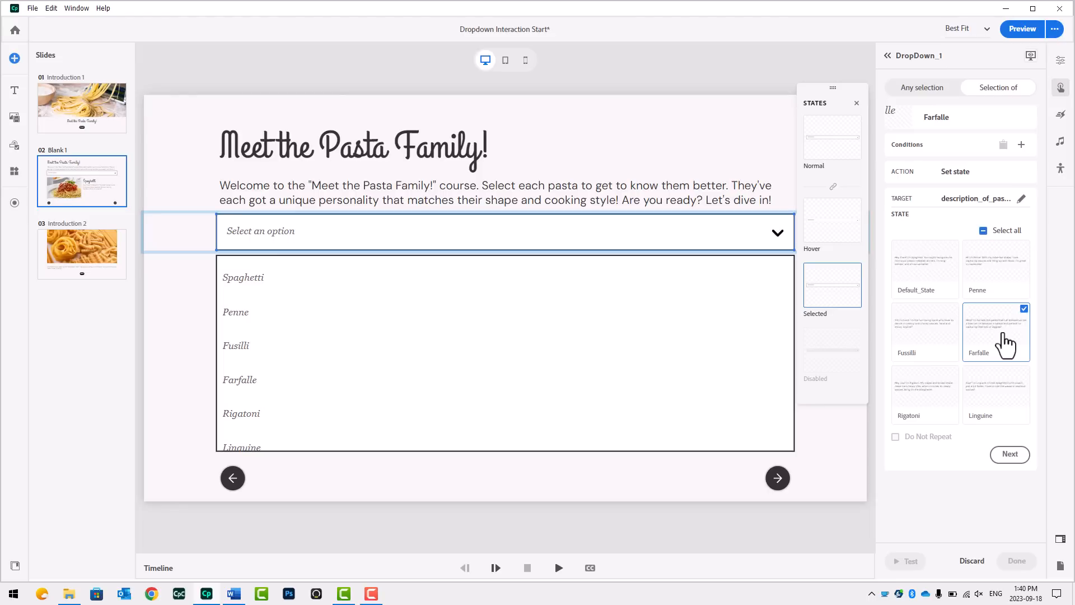
pyautogui.click(1011, 456)
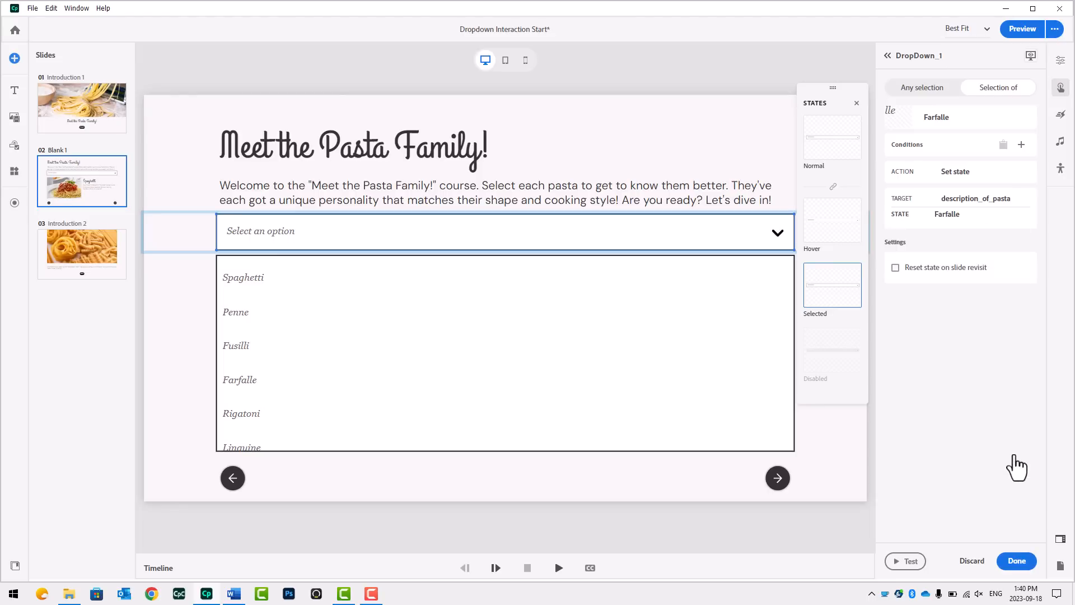
pyautogui.click(1017, 562)
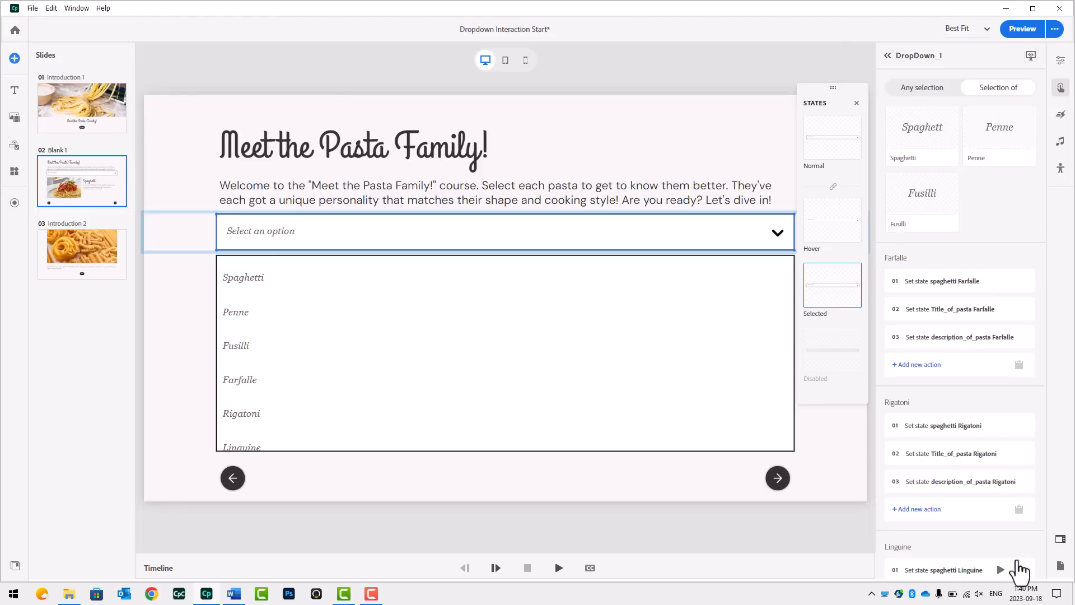
# Add a dropdown interaction that sets the spaghetti image to its Fusilli state when Fusilli is selected
pyautogui.click(923, 206)
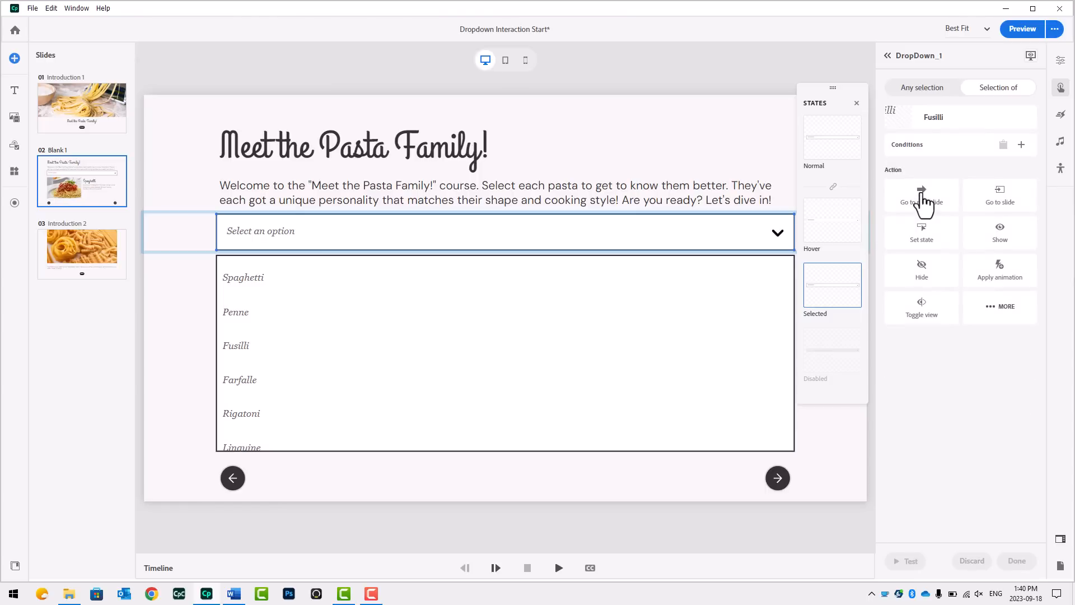
pyautogui.click(927, 240)
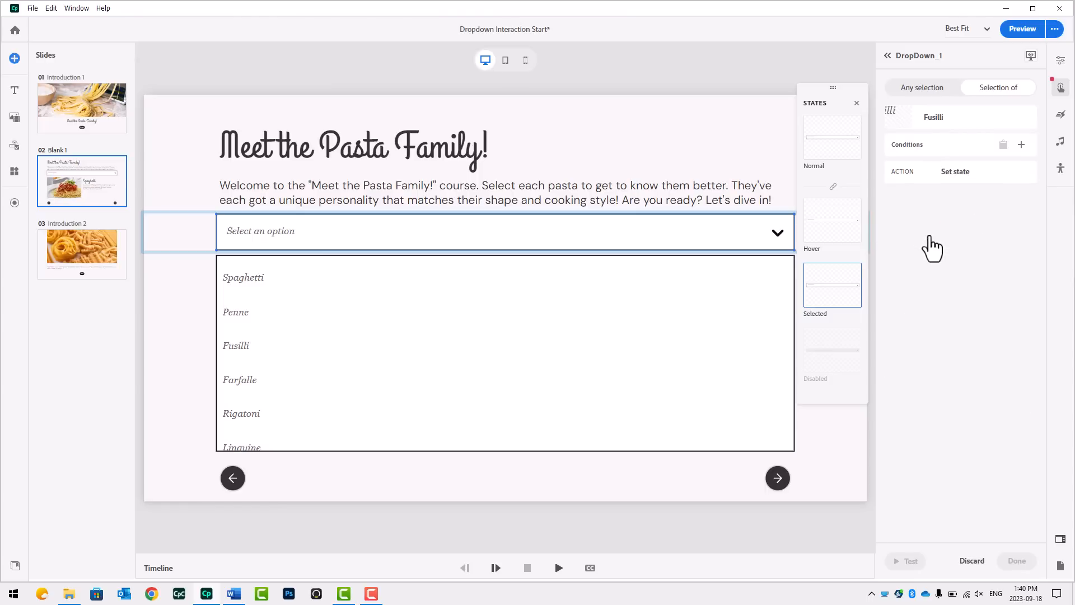
pyautogui.click(923, 236)
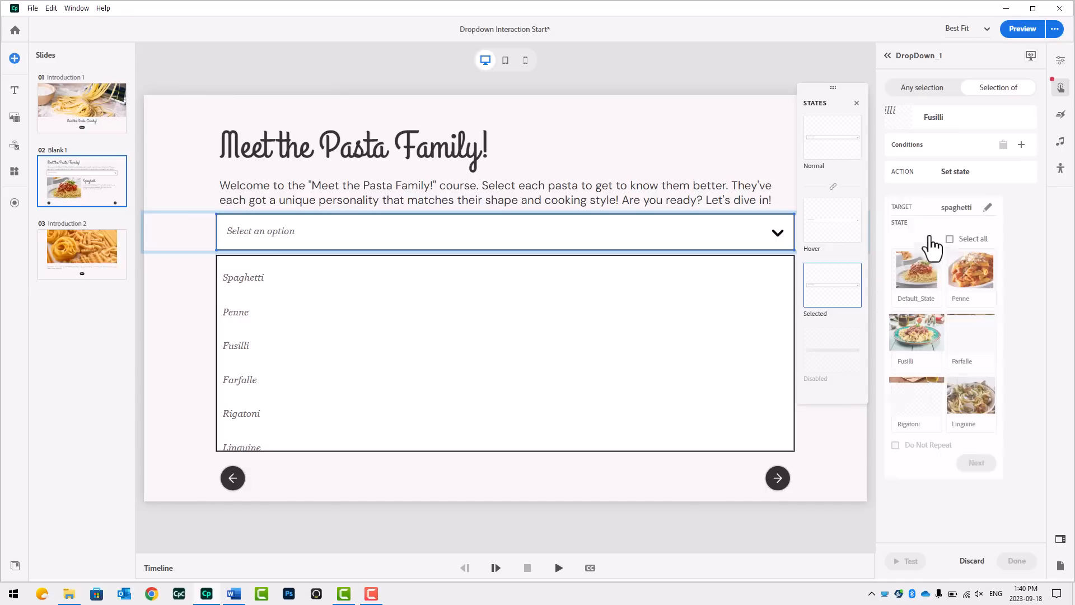
pyautogui.click(934, 325)
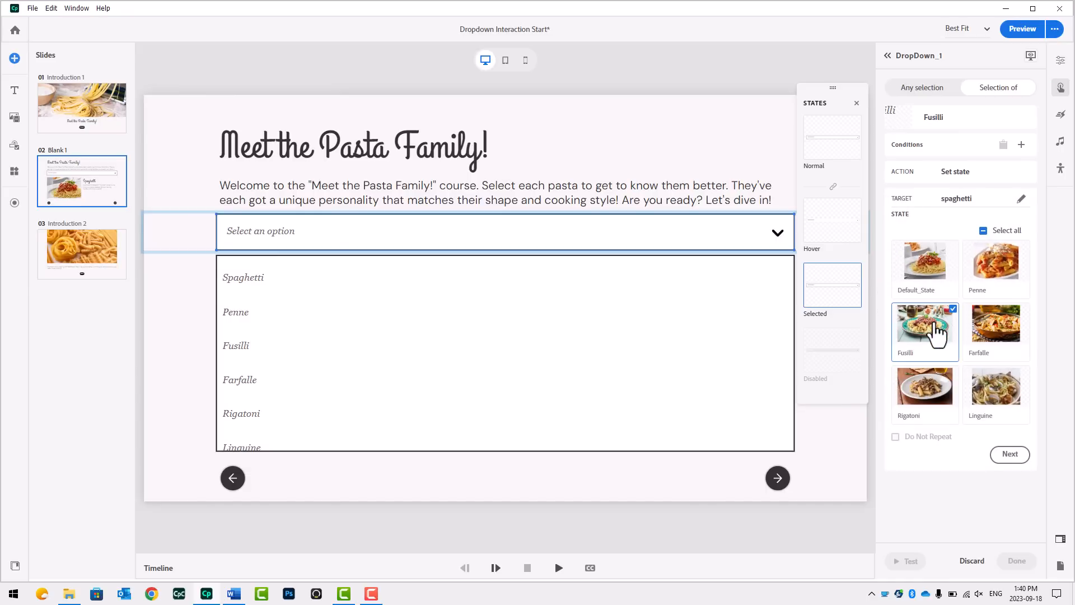
pyautogui.click(1009, 454)
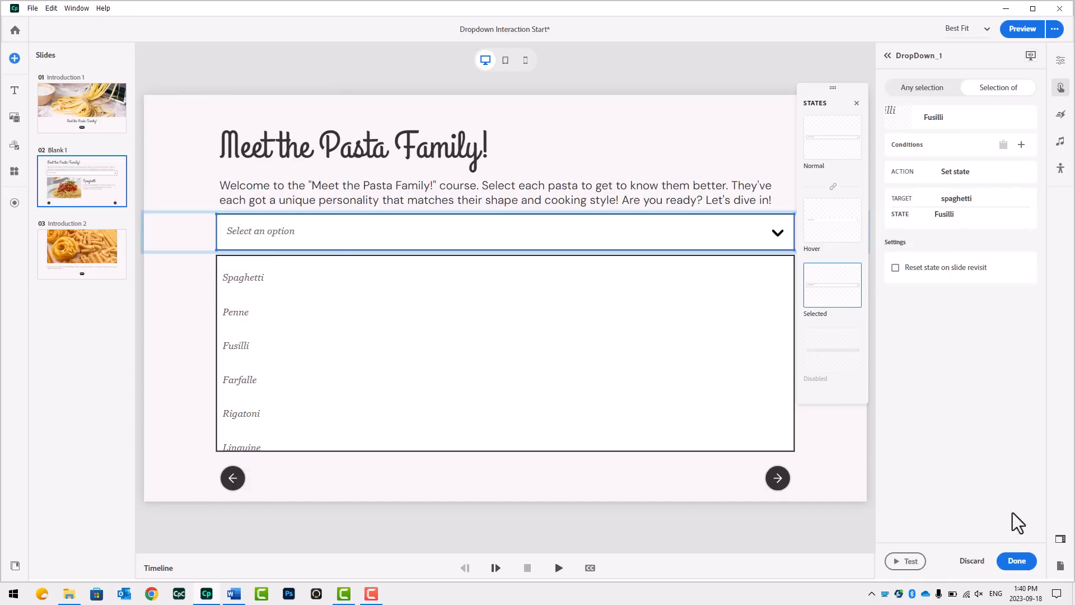
pyautogui.click(1016, 561)
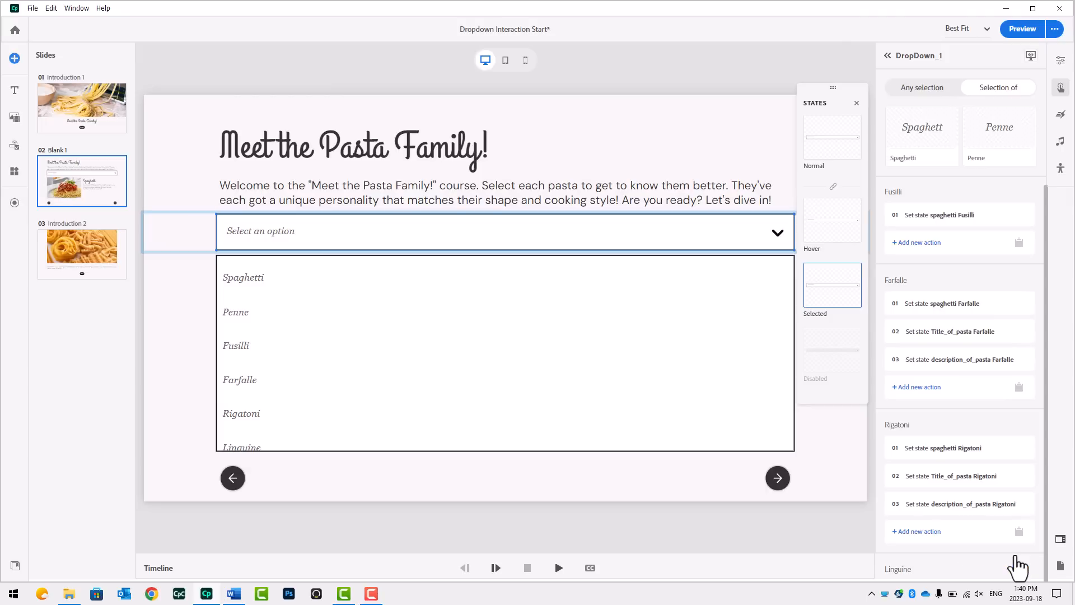
# Add a second action to the Fusilli selection that sets Title_of_pasta to its Fusilli state
pyautogui.click(919, 244)
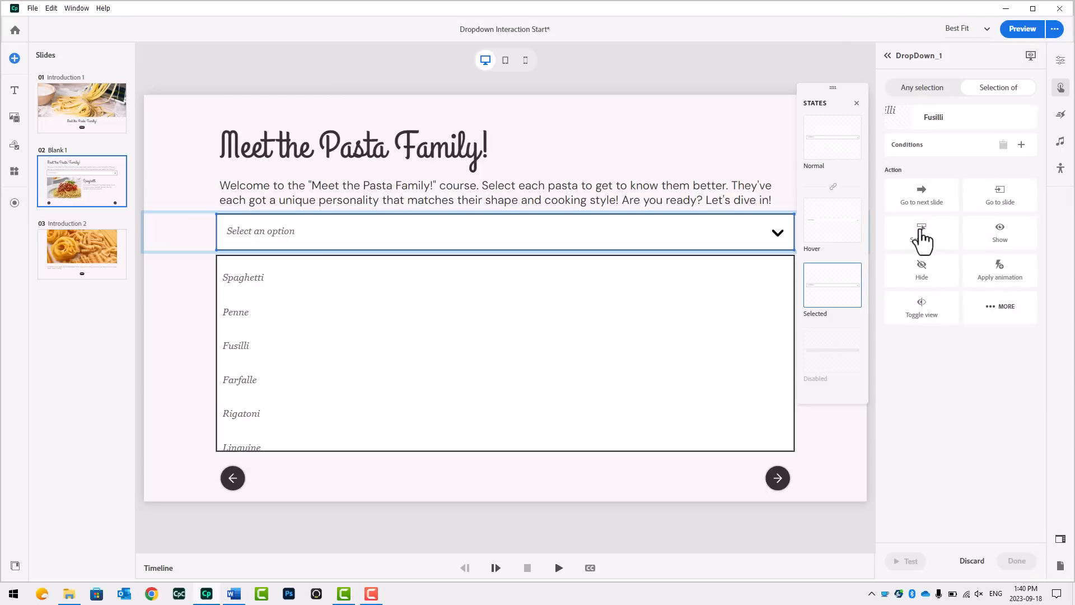
pyautogui.click(921, 235)
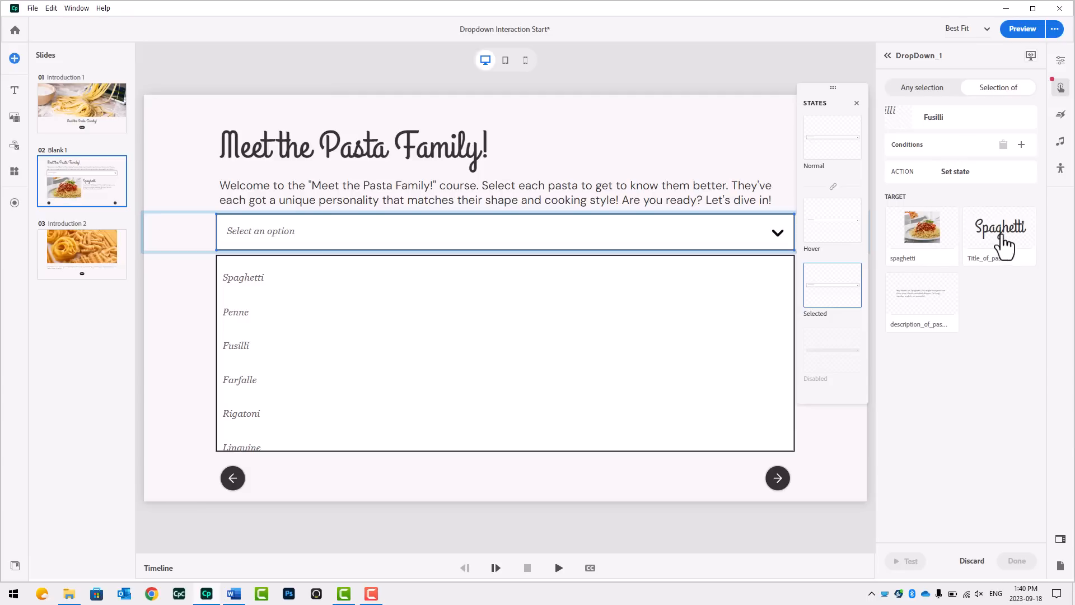
pyautogui.click(1003, 246)
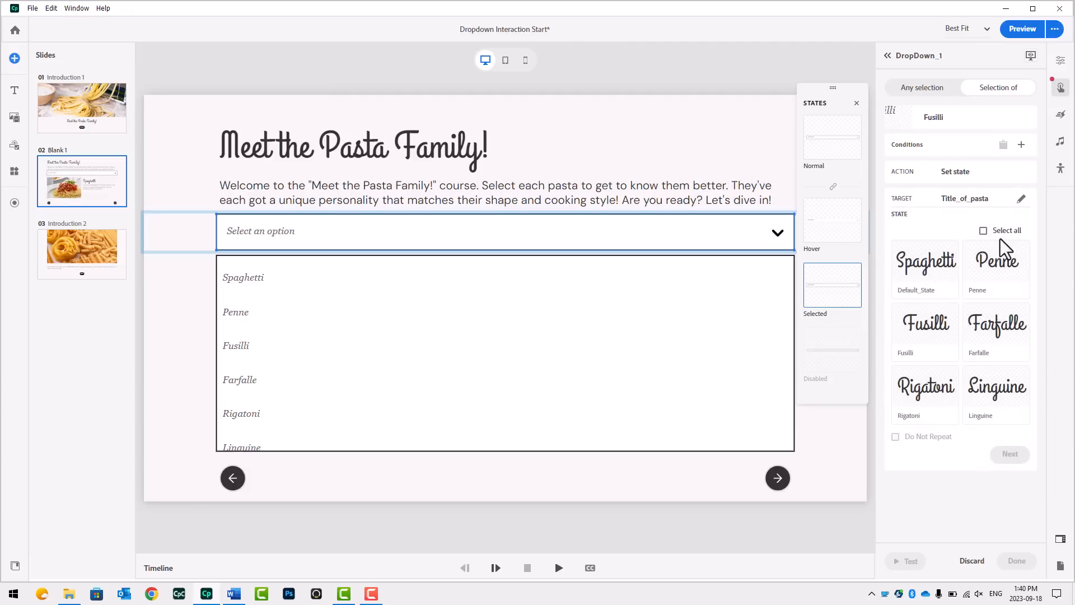
pyautogui.click(922, 331)
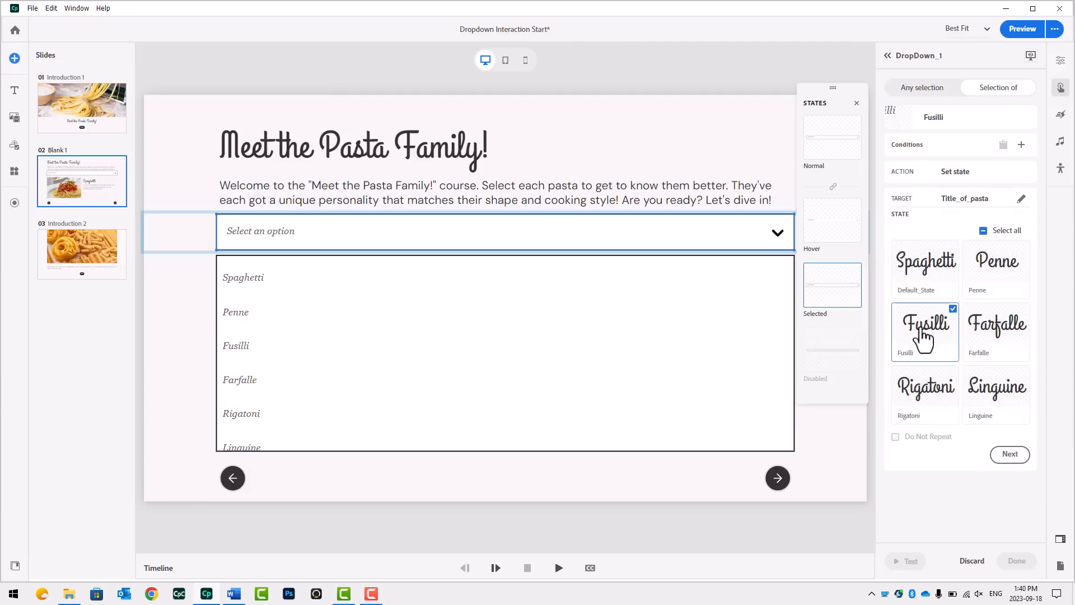
pyautogui.click(1015, 456)
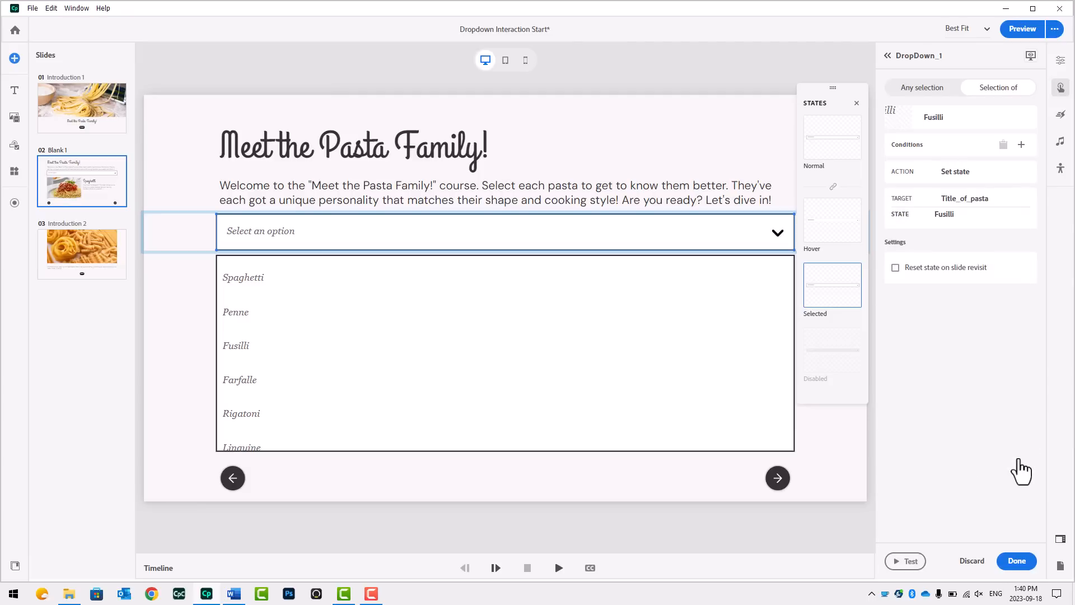
pyautogui.click(1017, 560)
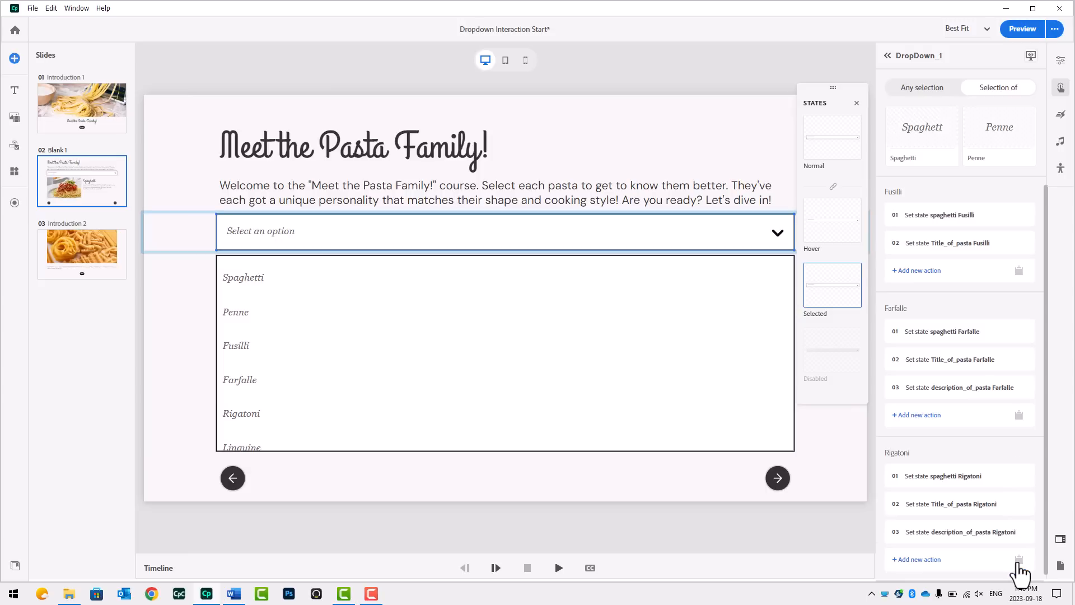
# Add a third action to the Fusilli selection that sets description_of_pasta to its Fussilli state
pyautogui.click(928, 273)
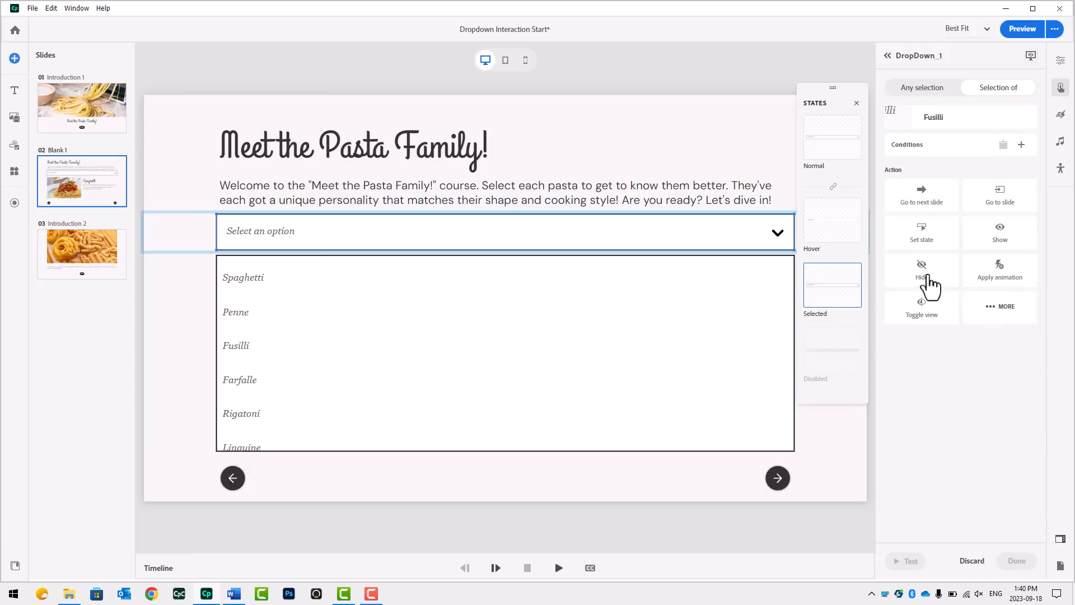
pyautogui.click(928, 238)
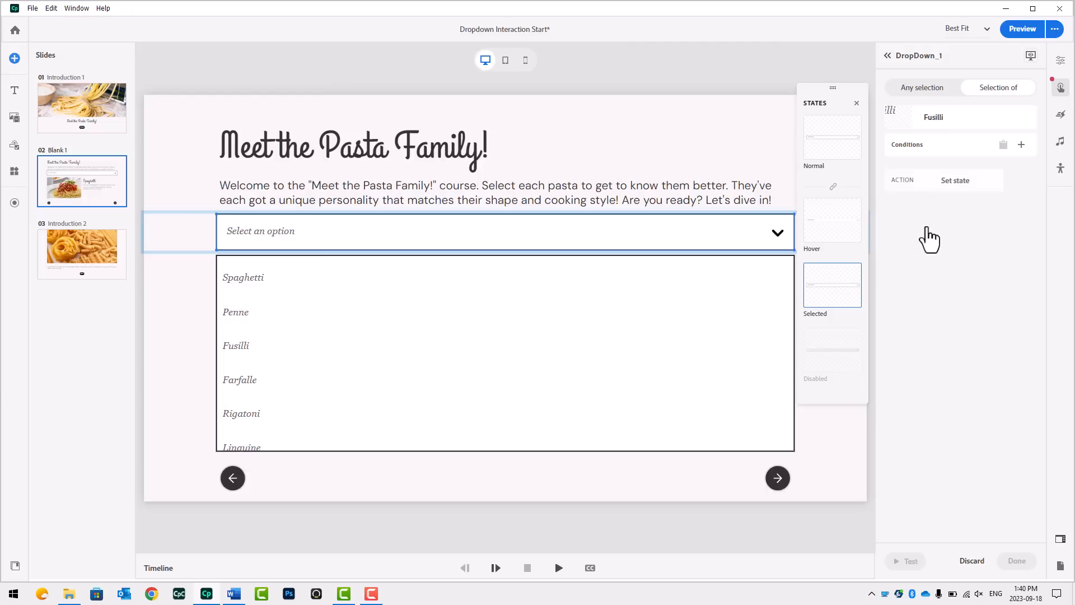
pyautogui.click(922, 303)
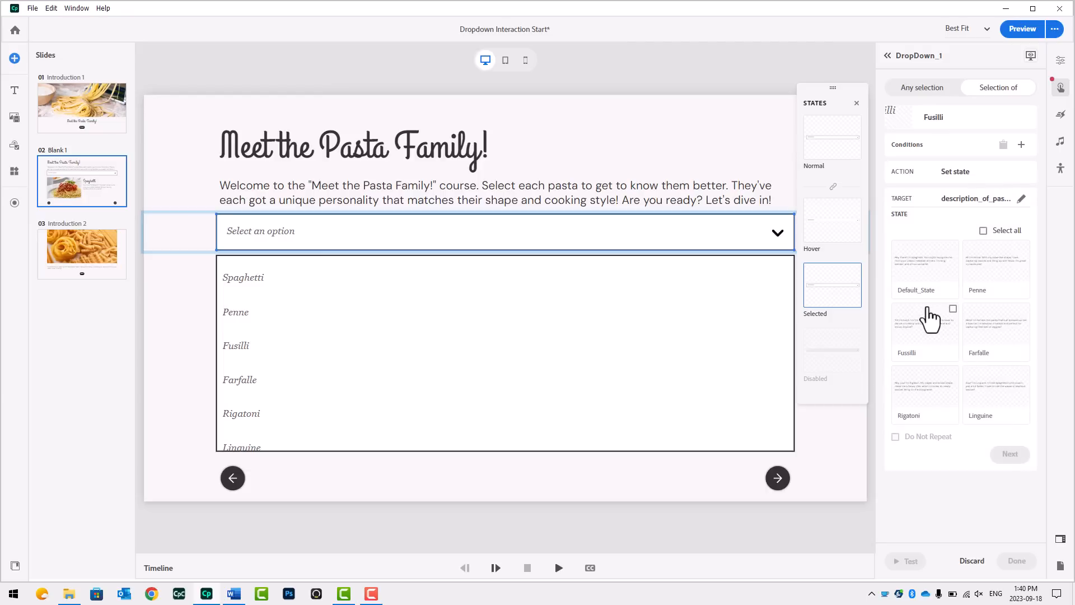
pyautogui.click(929, 344)
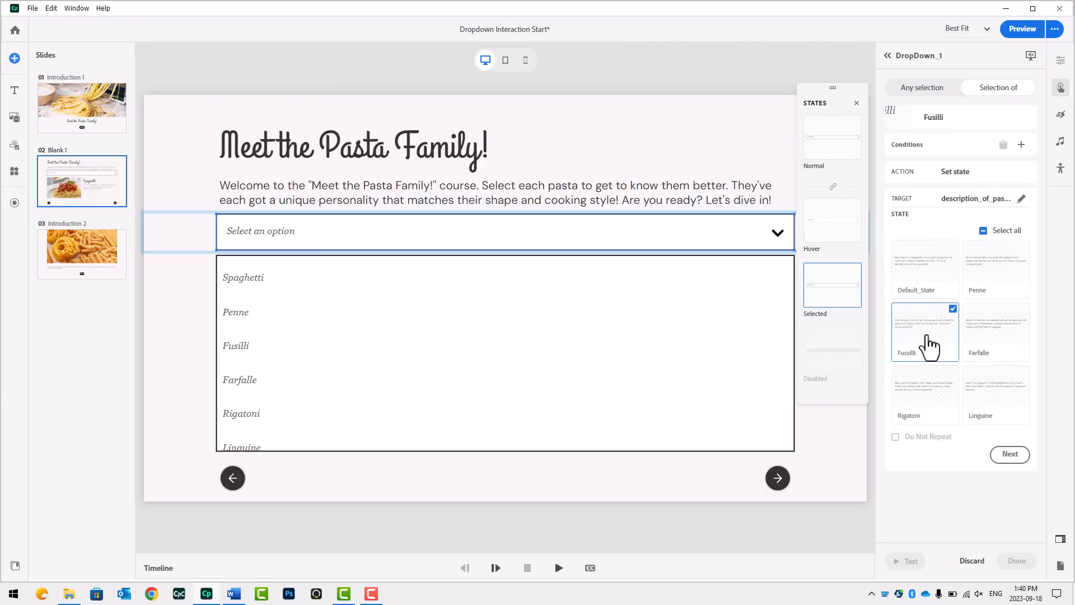
pyautogui.click(1011, 454)
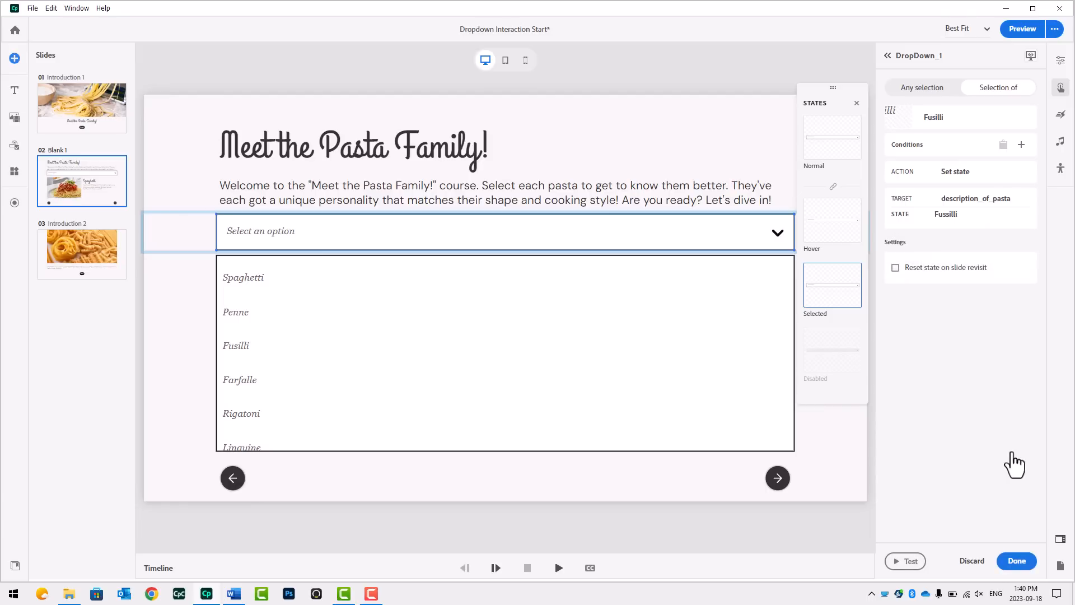
pyautogui.click(1017, 560)
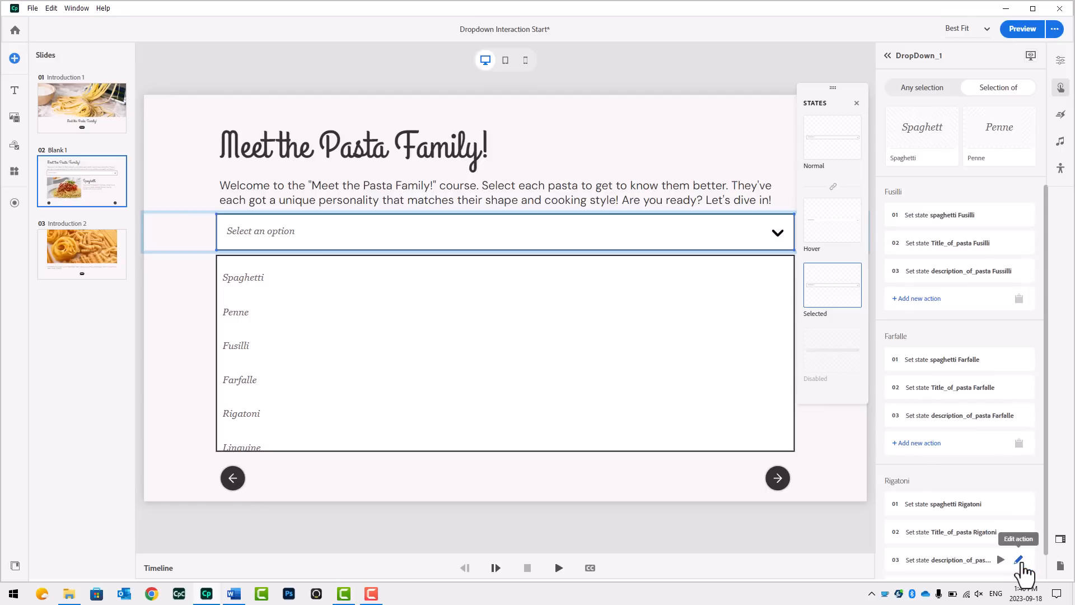
# Add a dropdown interaction that sets the spaghetti image to its Penne state when Penne is selected
pyautogui.click(996, 146)
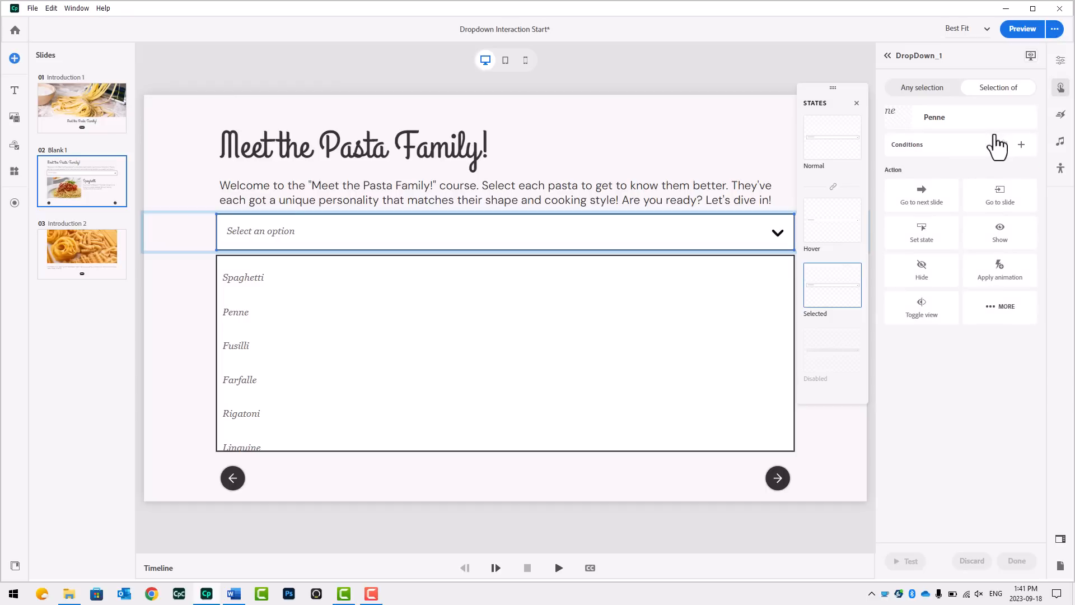
pyautogui.click(924, 235)
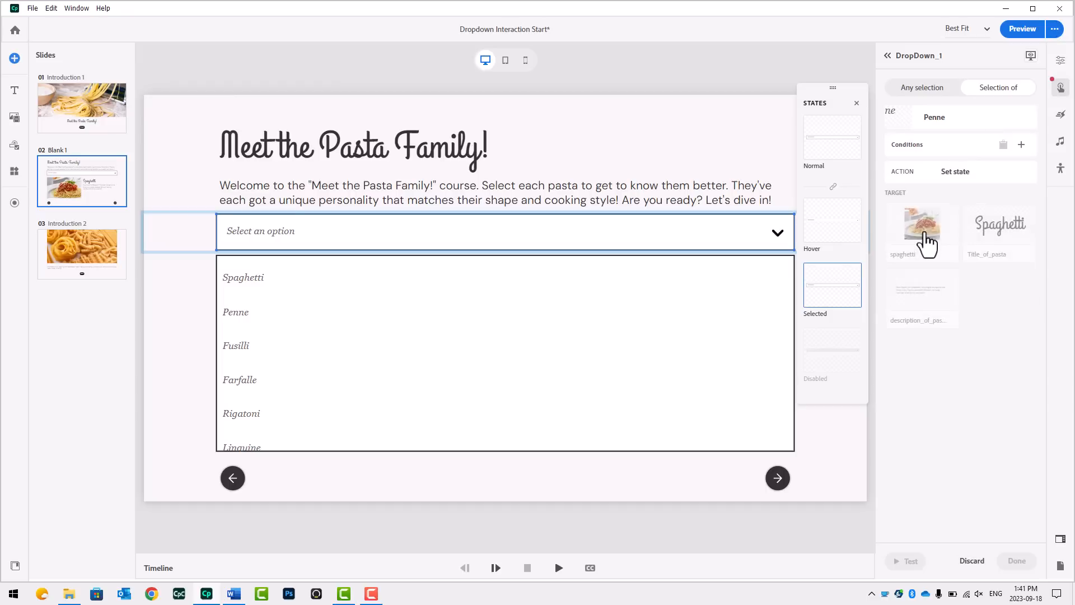
pyautogui.click(924, 238)
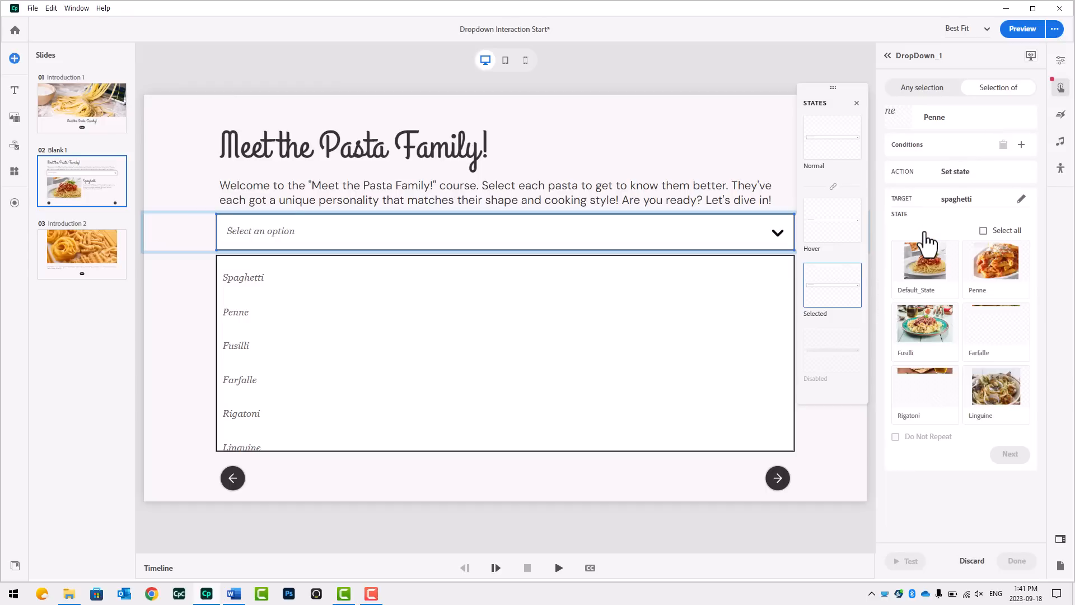
pyautogui.click(1004, 273)
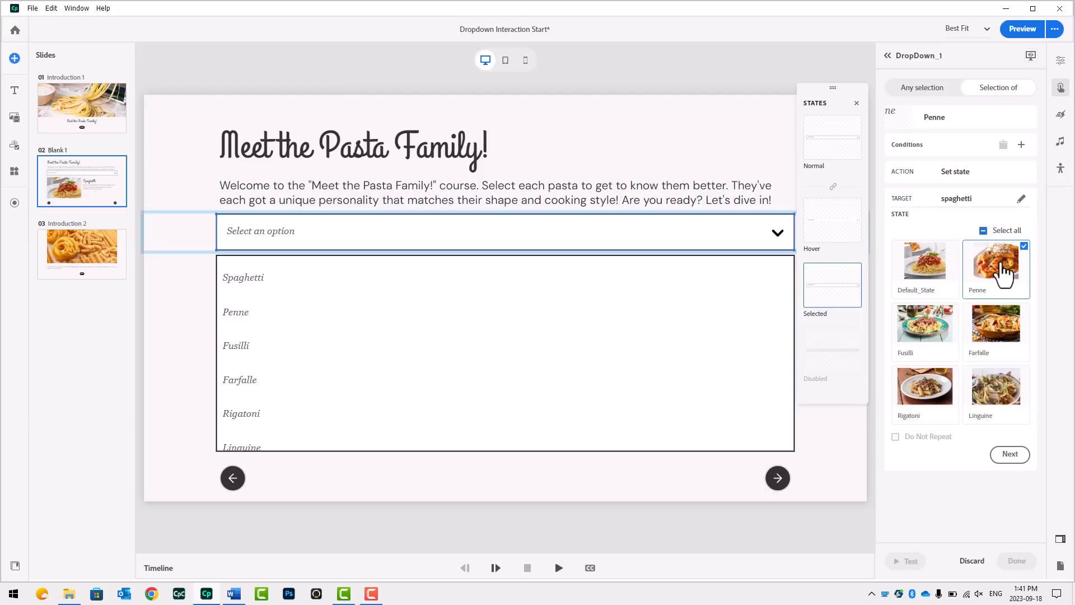
pyautogui.click(1010, 454)
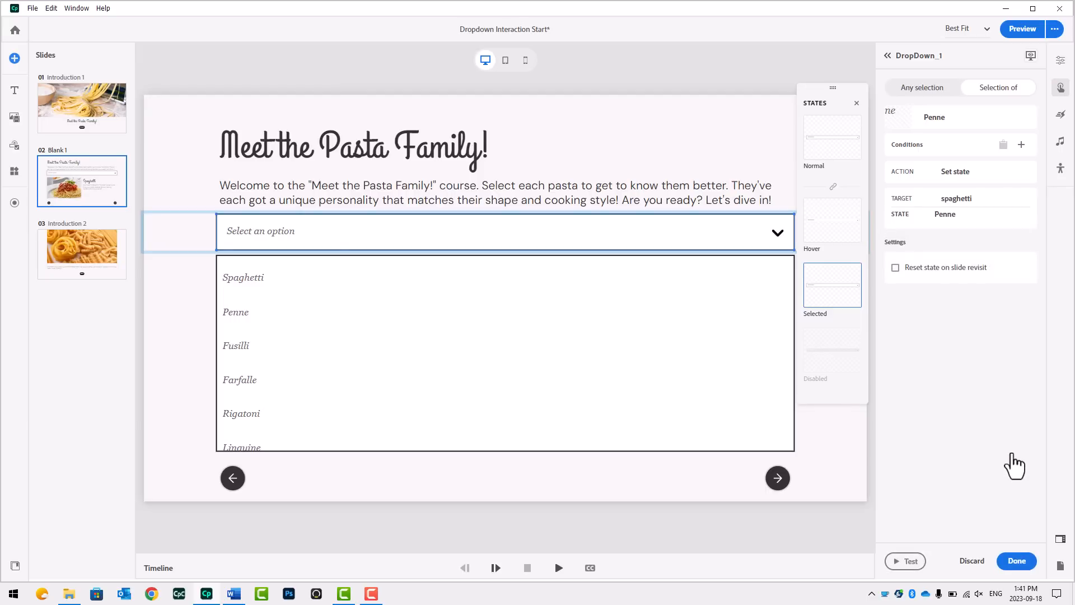
pyautogui.click(1017, 563)
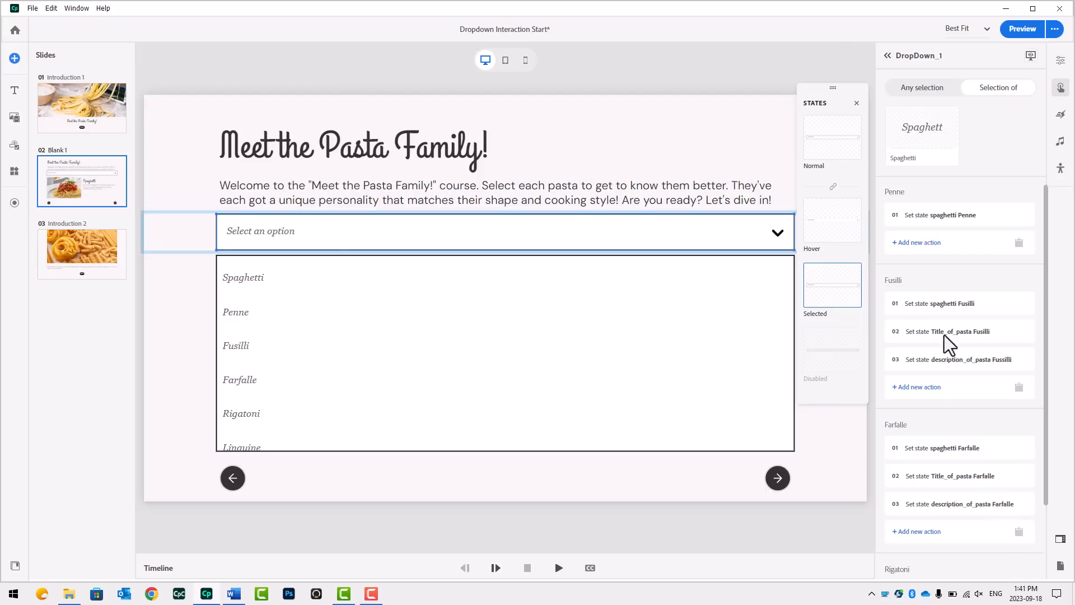
# Add a second action to the Penne selection that sets Title_of_pasta to its Penne state
pyautogui.click(924, 247)
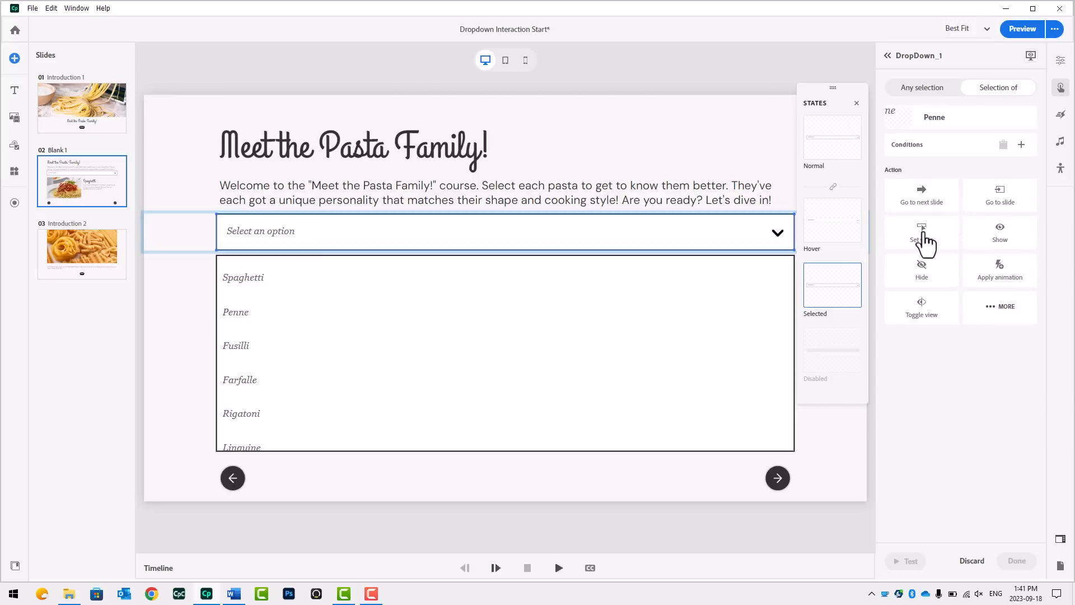
pyautogui.click(923, 238)
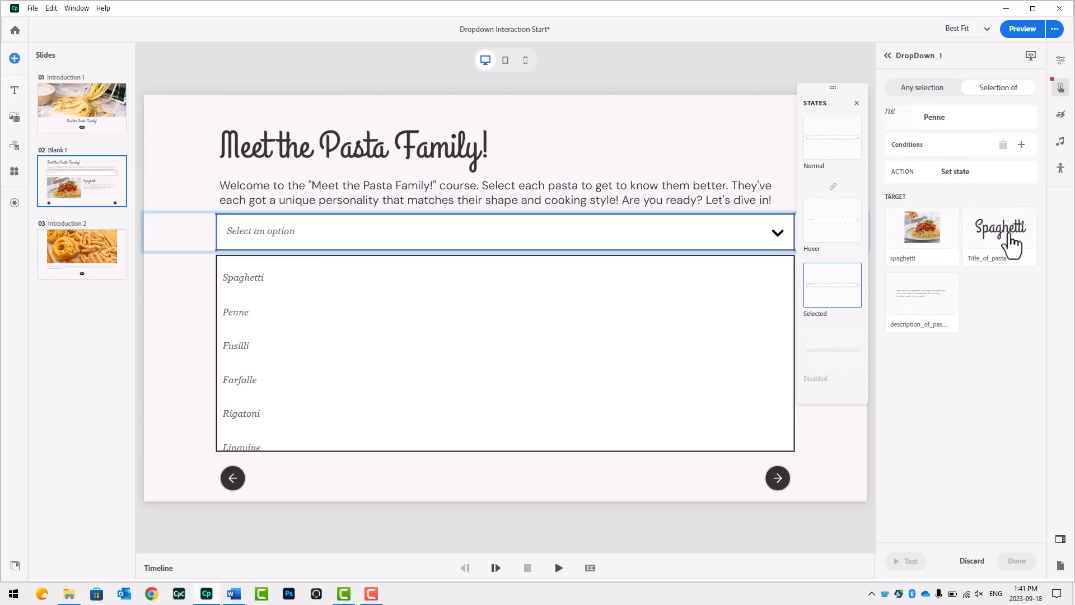
pyautogui.click(1003, 235)
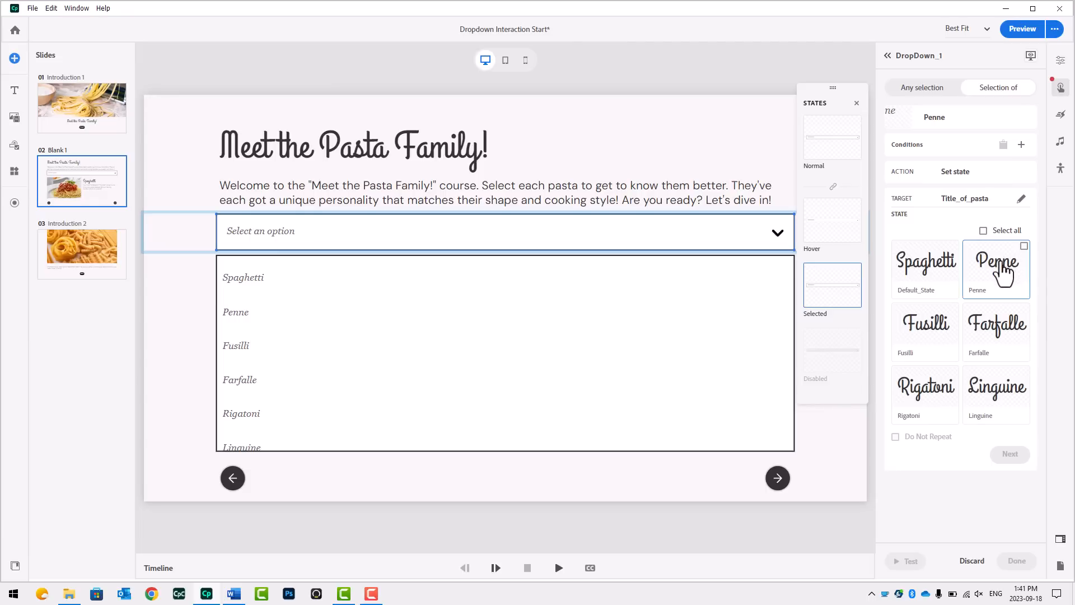
pyautogui.click(1002, 270)
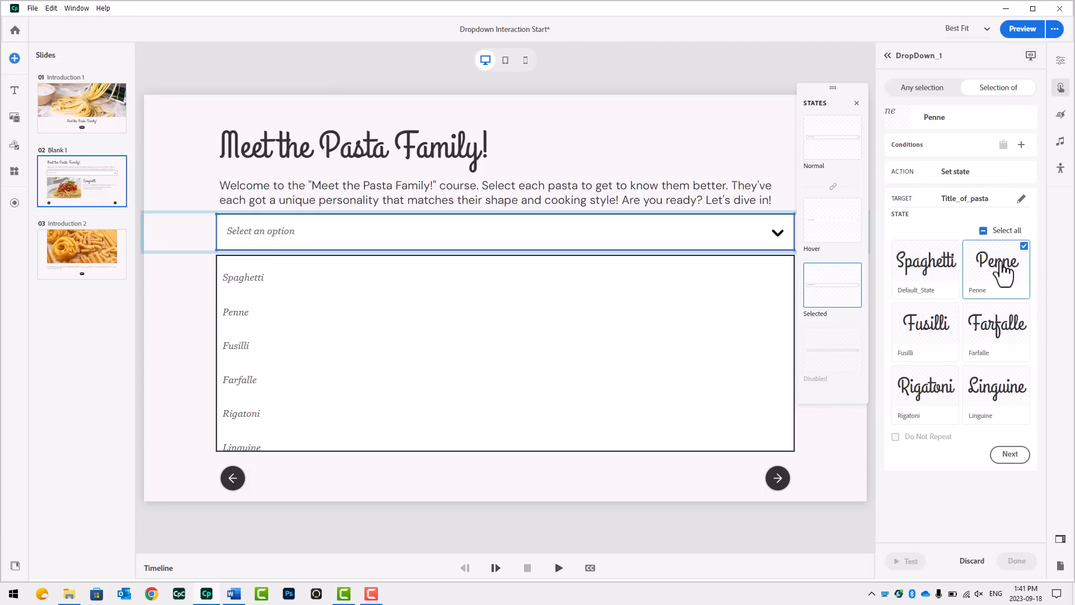
pyautogui.click(1011, 455)
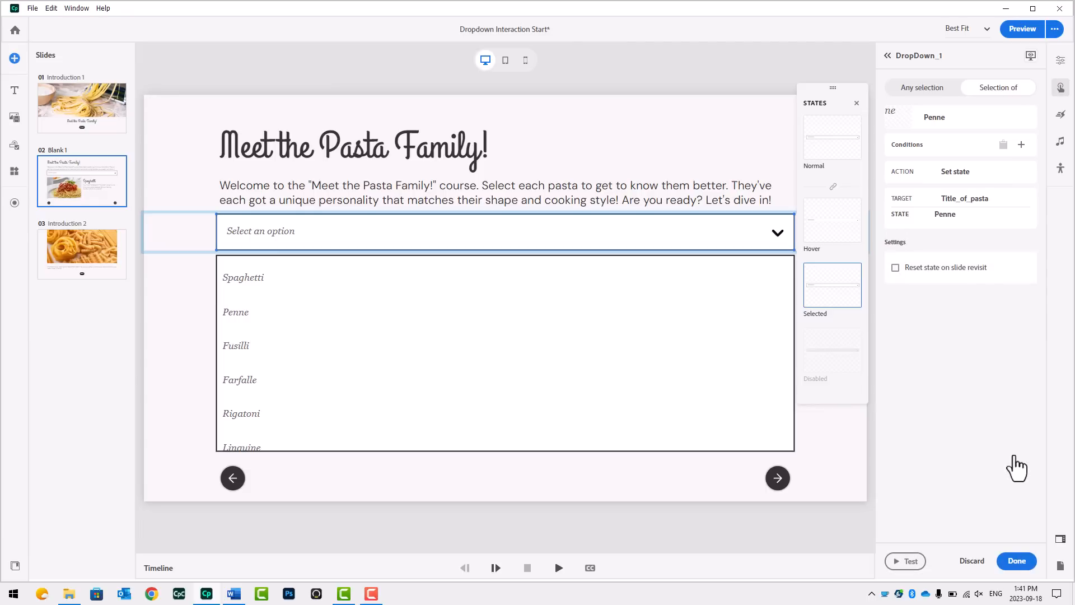
pyautogui.click(1017, 562)
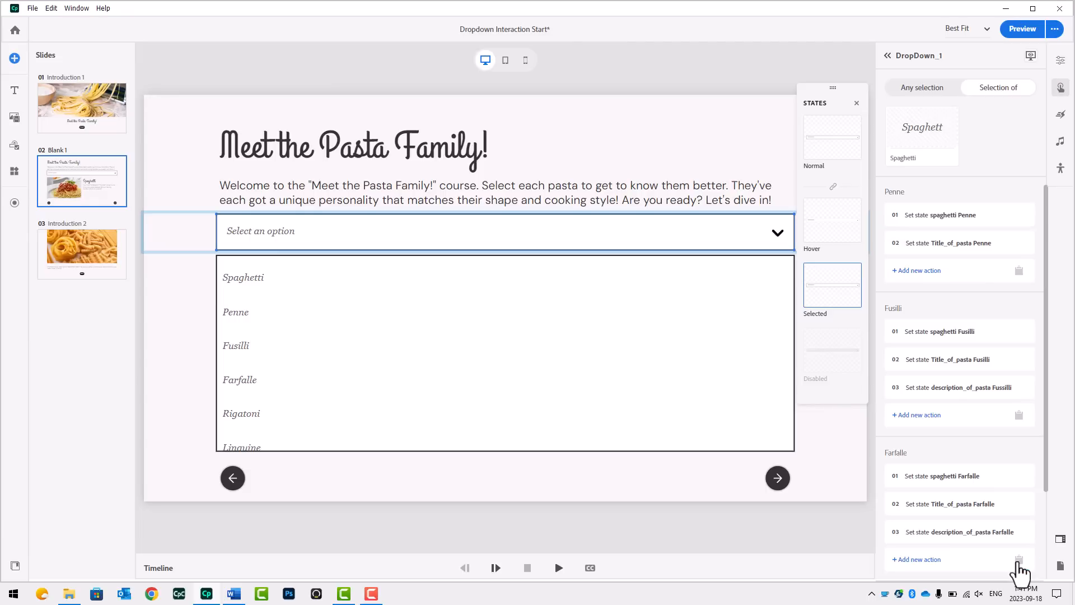
# Add a third action to the Penne selection that sets description_of_pasta to its Penne state
pyautogui.click(918, 271)
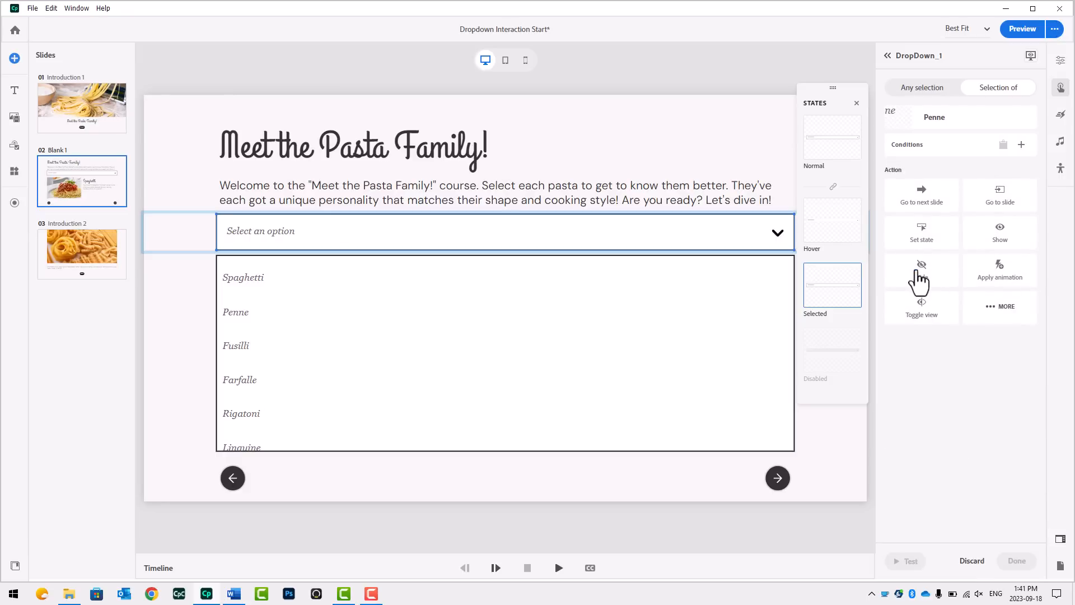
pyautogui.click(920, 241)
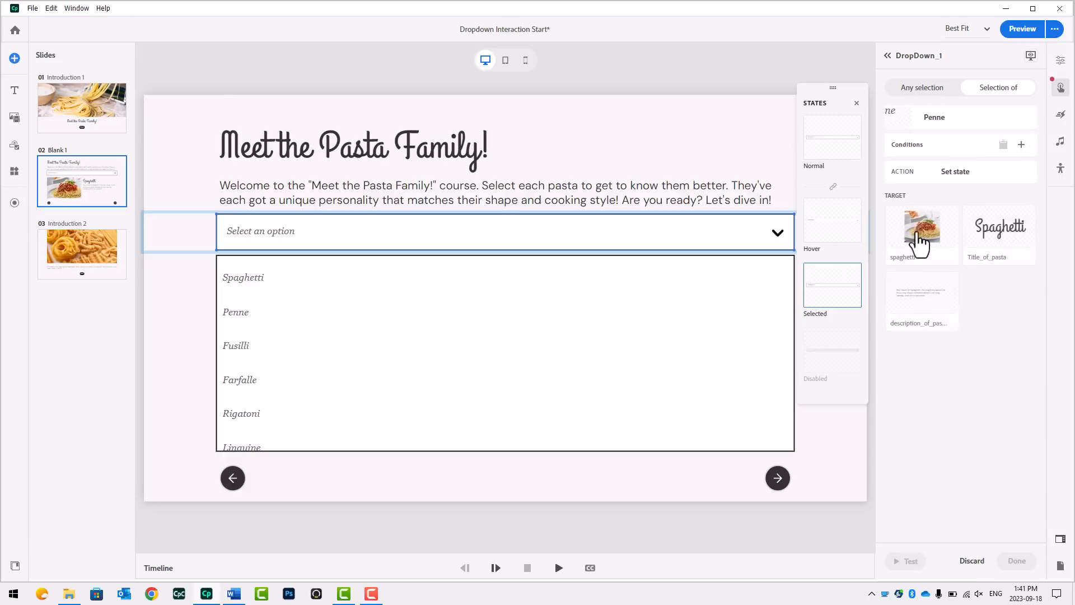
pyautogui.click(916, 307)
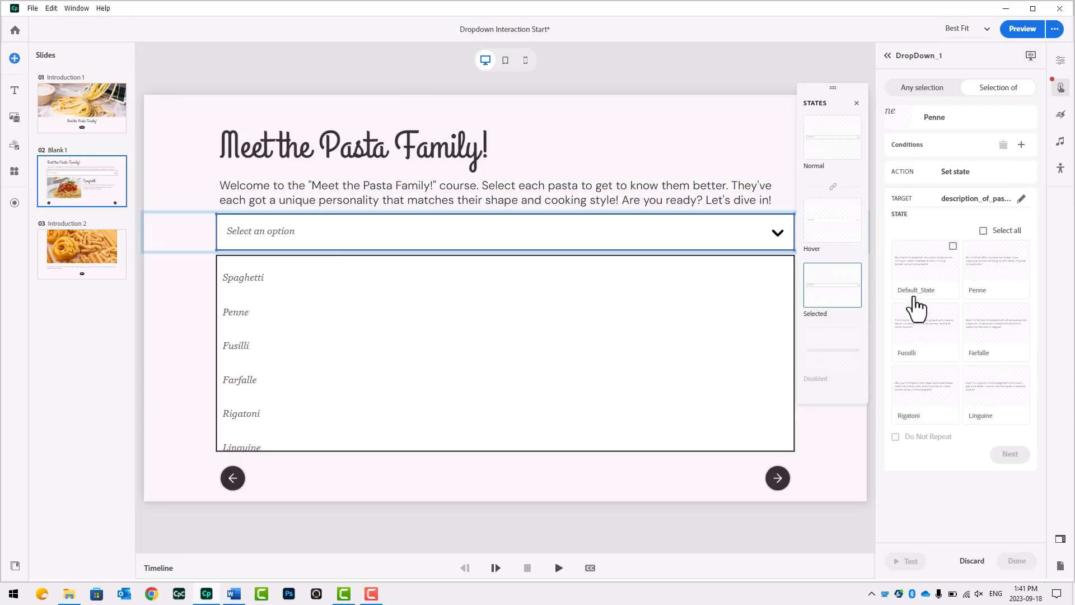
pyautogui.click(997, 260)
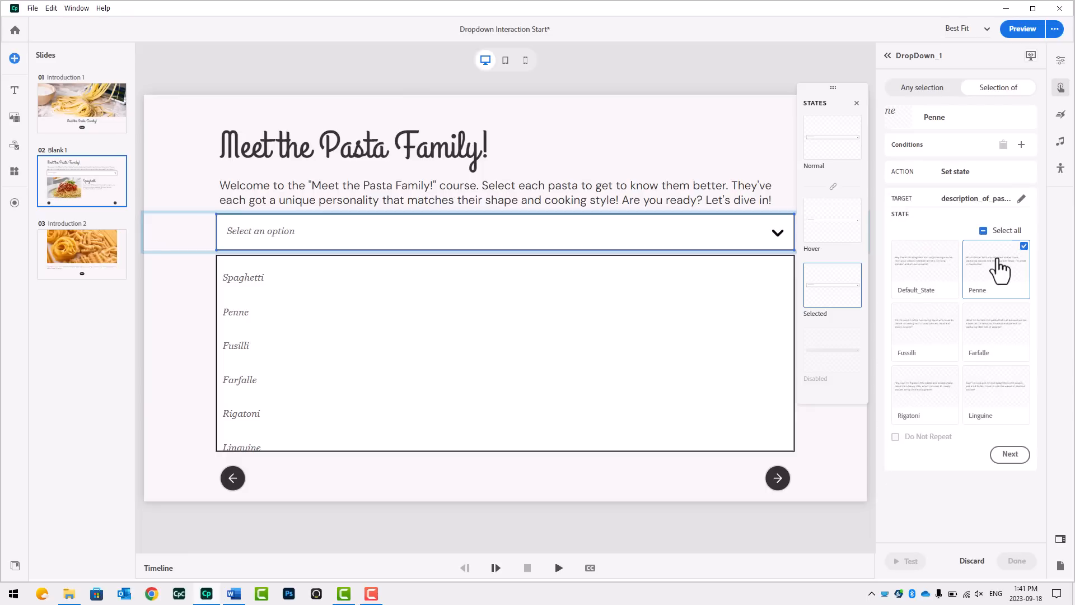
pyautogui.click(1010, 455)
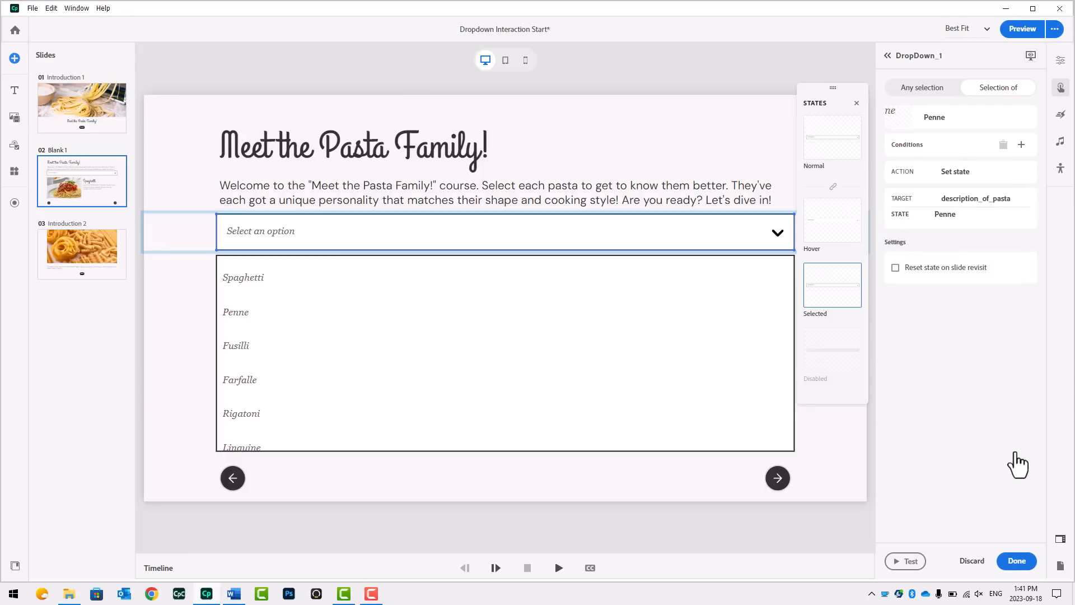
pyautogui.click(1017, 562)
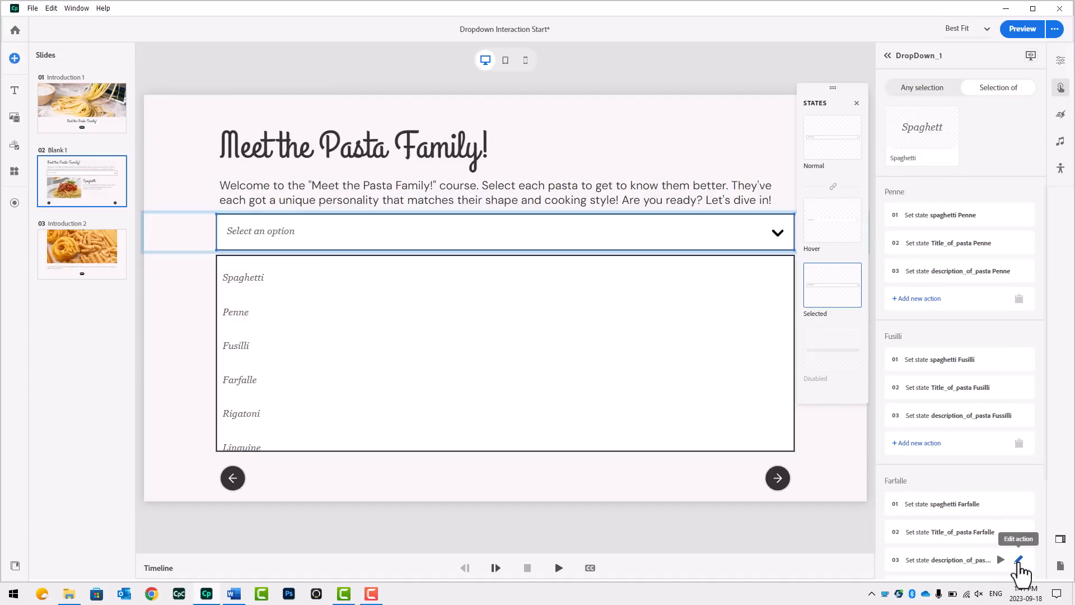
# Add a dropdown interaction that sets the spaghetti image to its Default_State when Spaghetti is selected
pyautogui.click(924, 136)
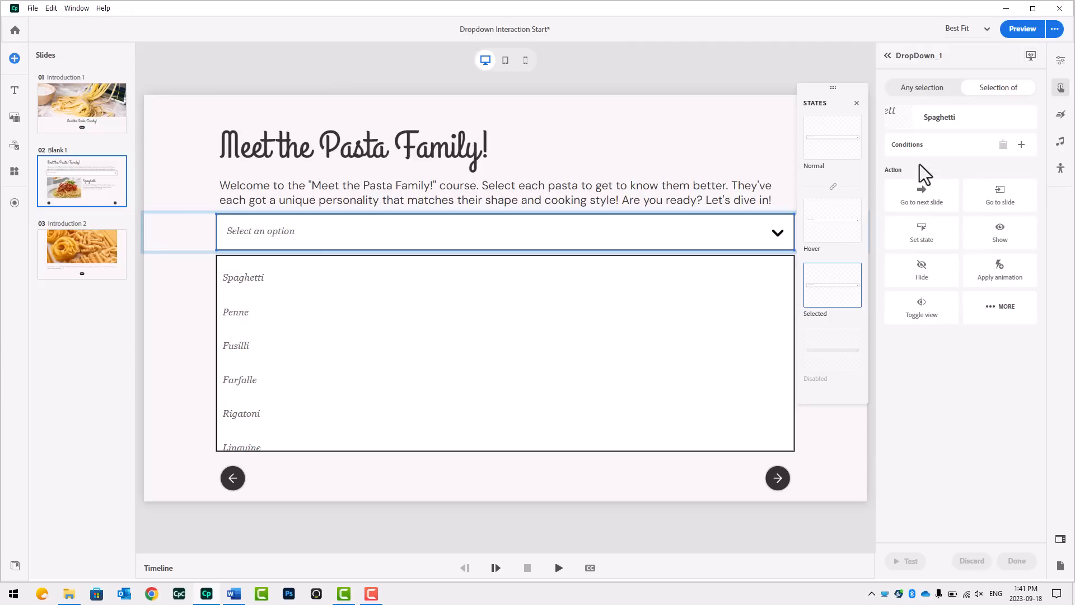
pyautogui.click(929, 247)
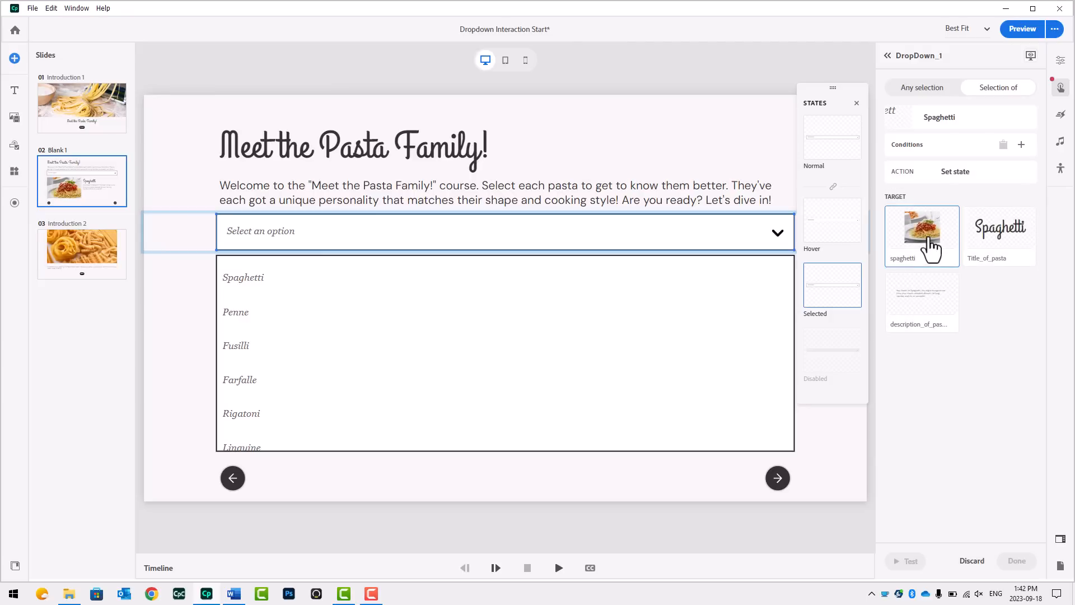
pyautogui.click(929, 246)
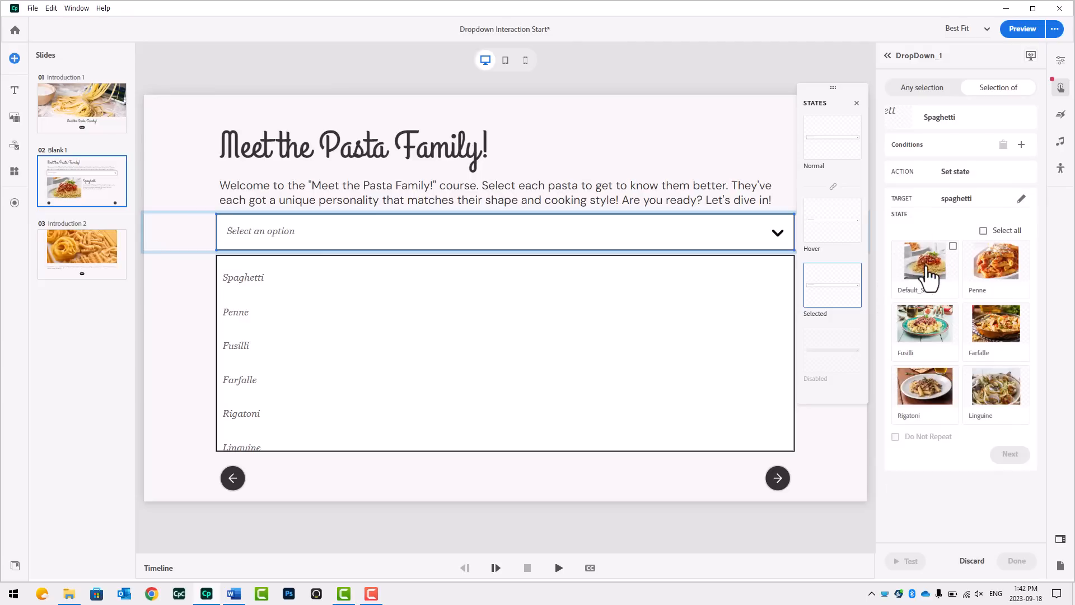
pyautogui.click(926, 272)
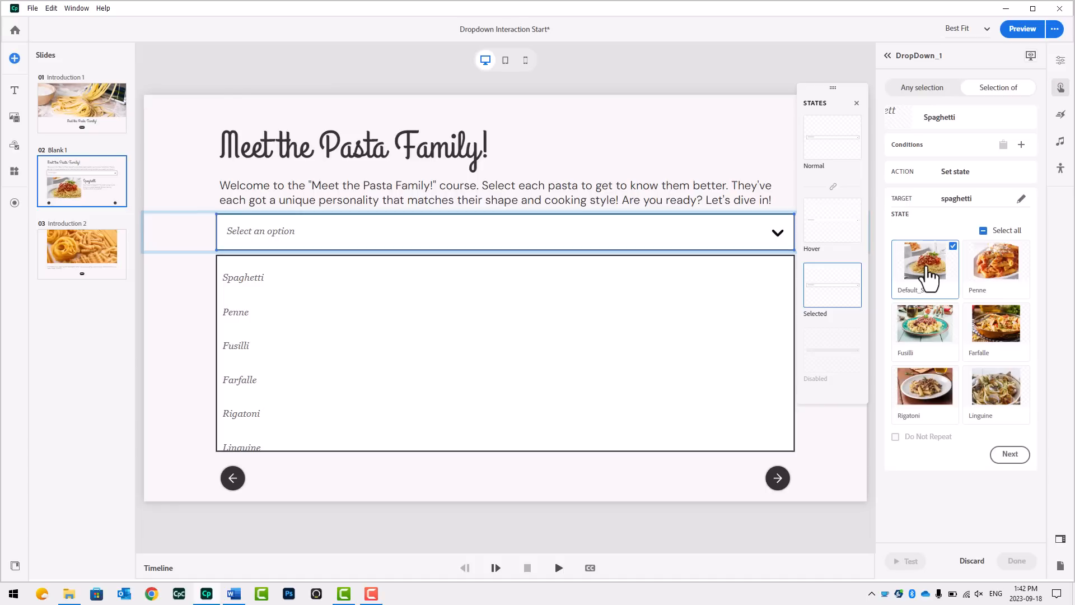
pyautogui.click(1010, 455)
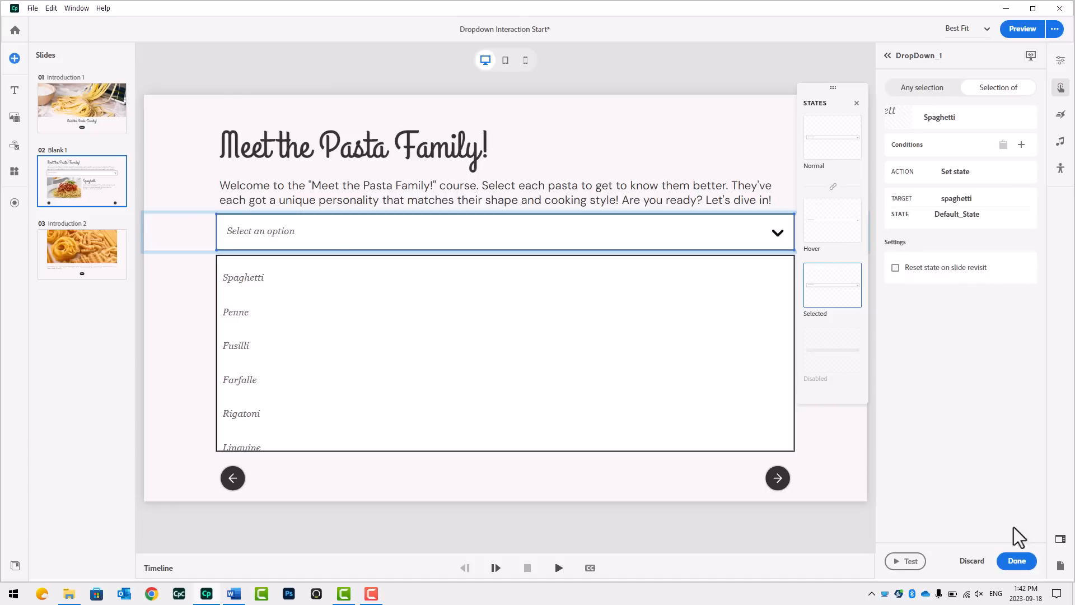
pyautogui.click(1016, 564)
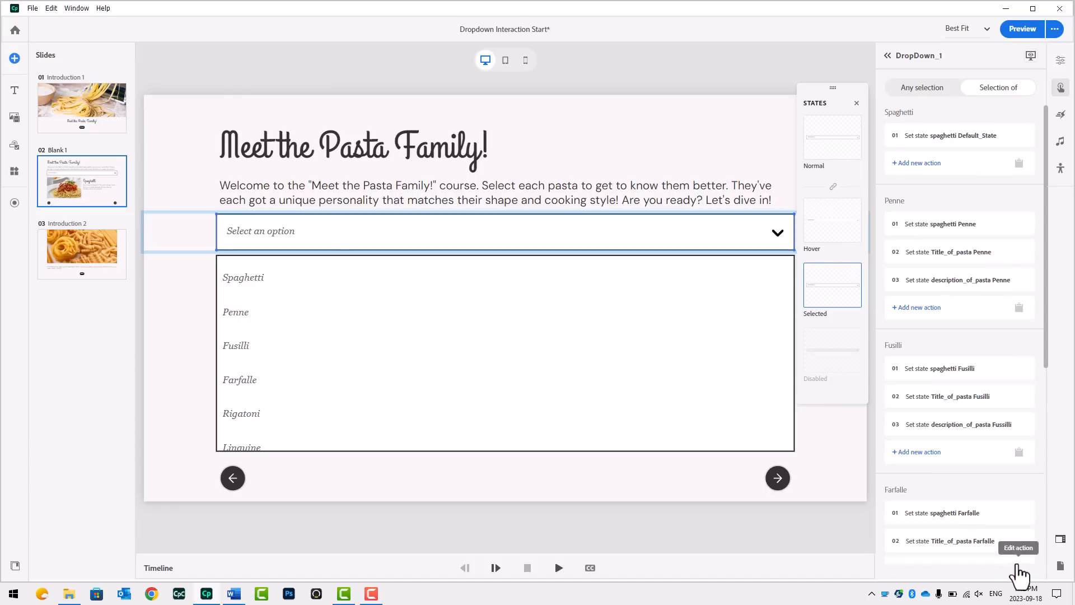
# Add a second action to the Spaghetti selection that sets Title_of_pasta to its Default_State
pyautogui.click(923, 164)
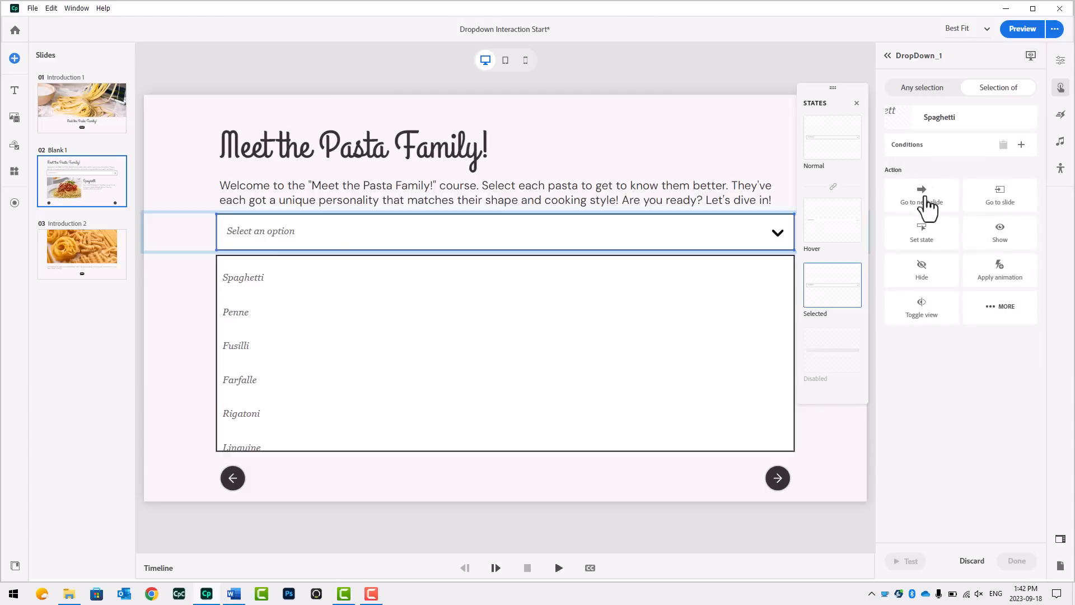
pyautogui.click(929, 242)
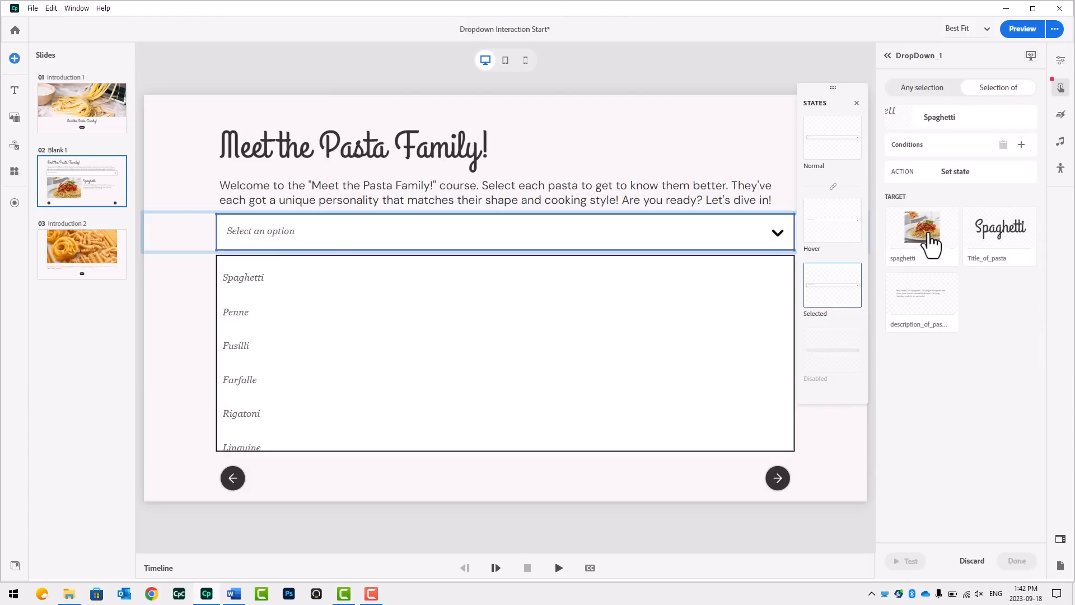
pyautogui.click(1008, 245)
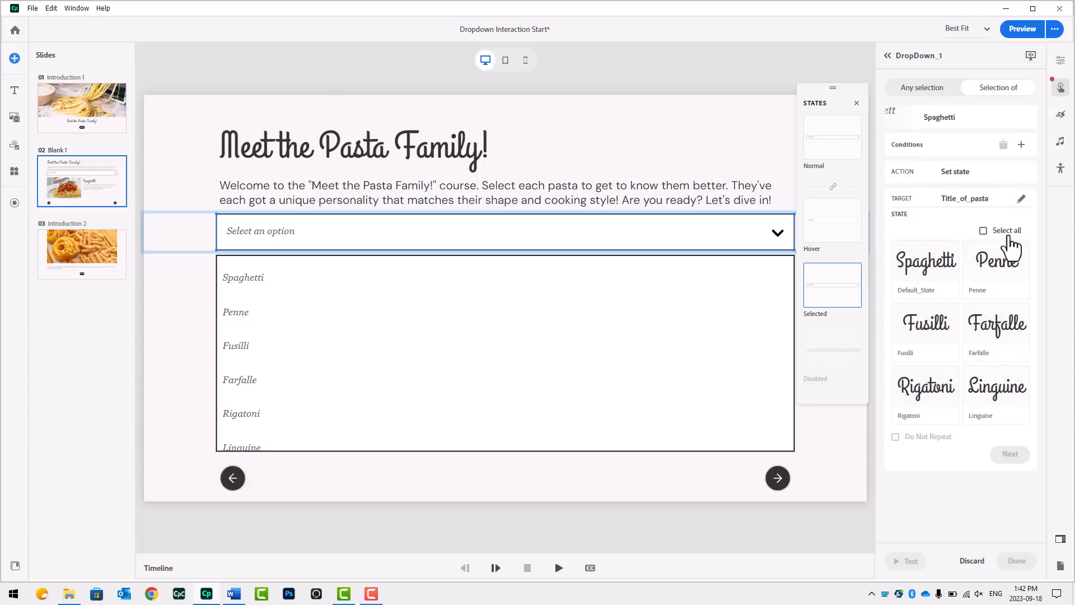
pyautogui.click(921, 271)
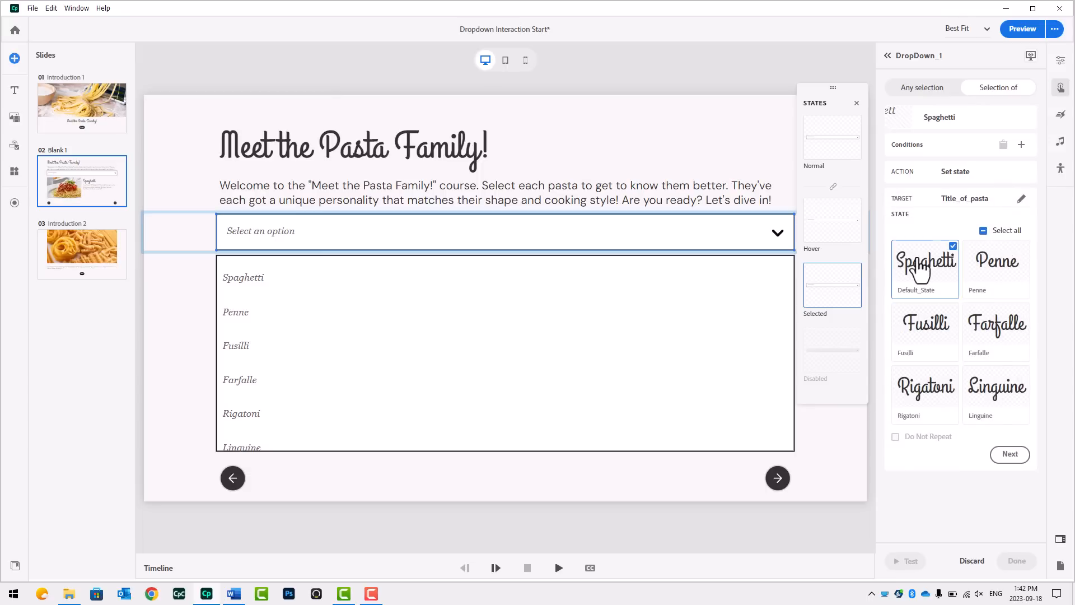
pyautogui.click(1011, 456)
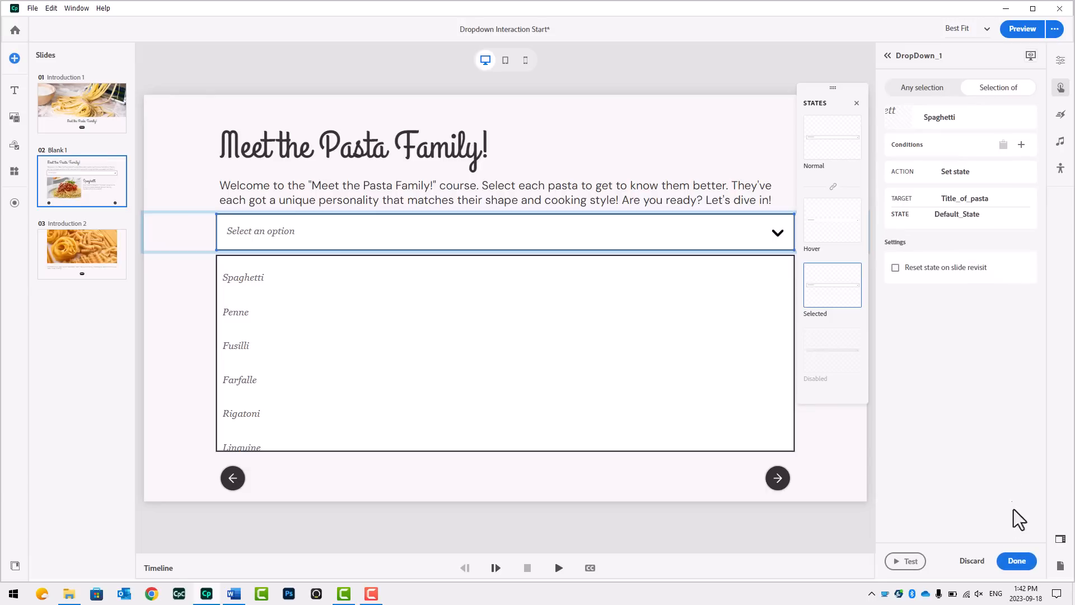
pyautogui.click(1018, 562)
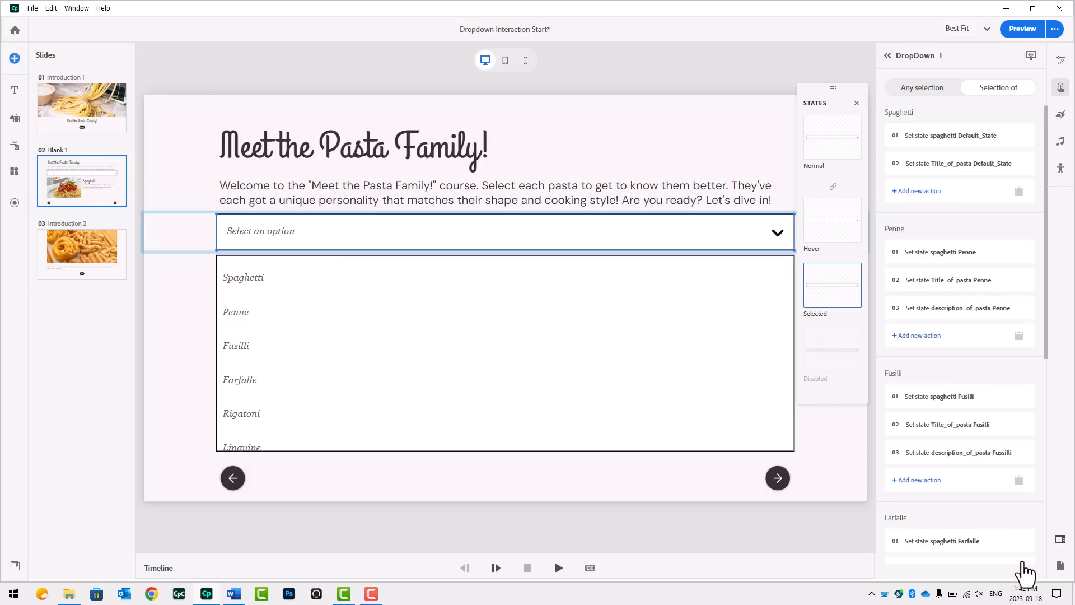
# Add a third action to the Spaghetti selection that sets description_of_pasta to its Default_State
pyautogui.click(919, 191)
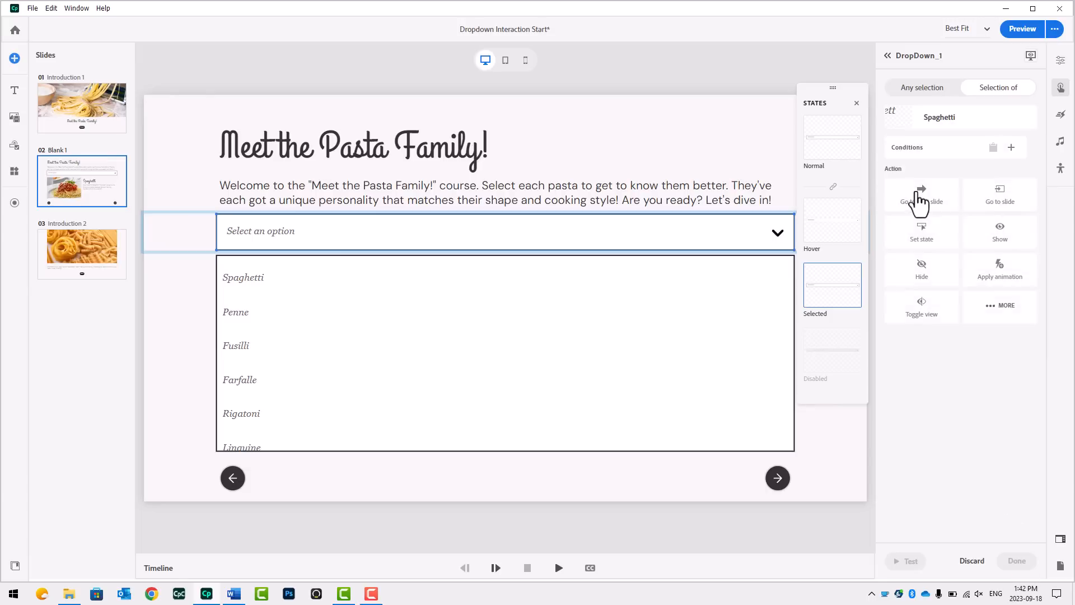
pyautogui.click(925, 241)
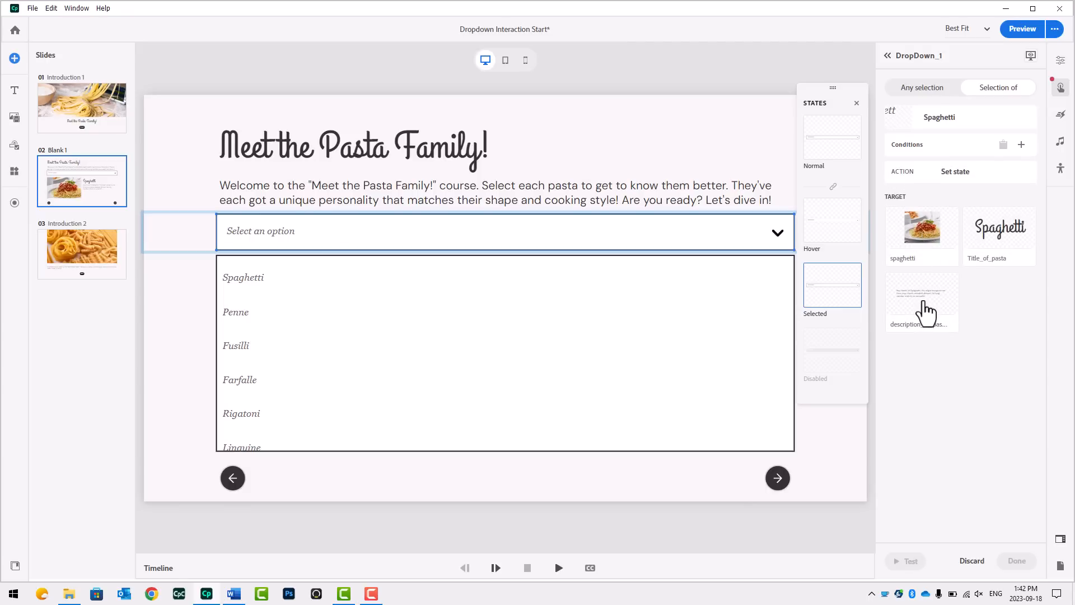
pyautogui.click(924, 305)
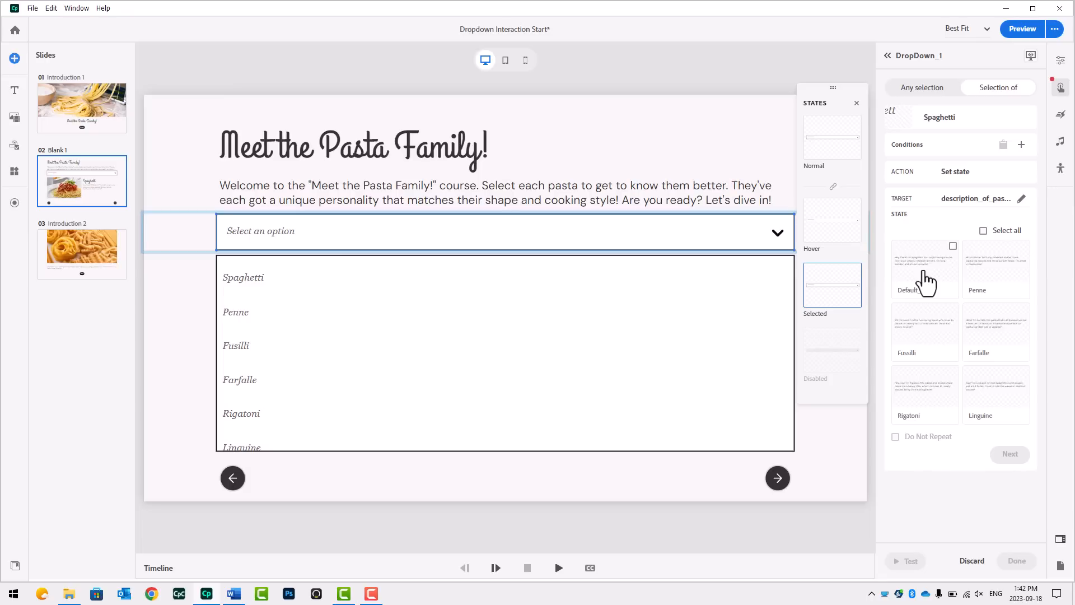
pyautogui.click(926, 283)
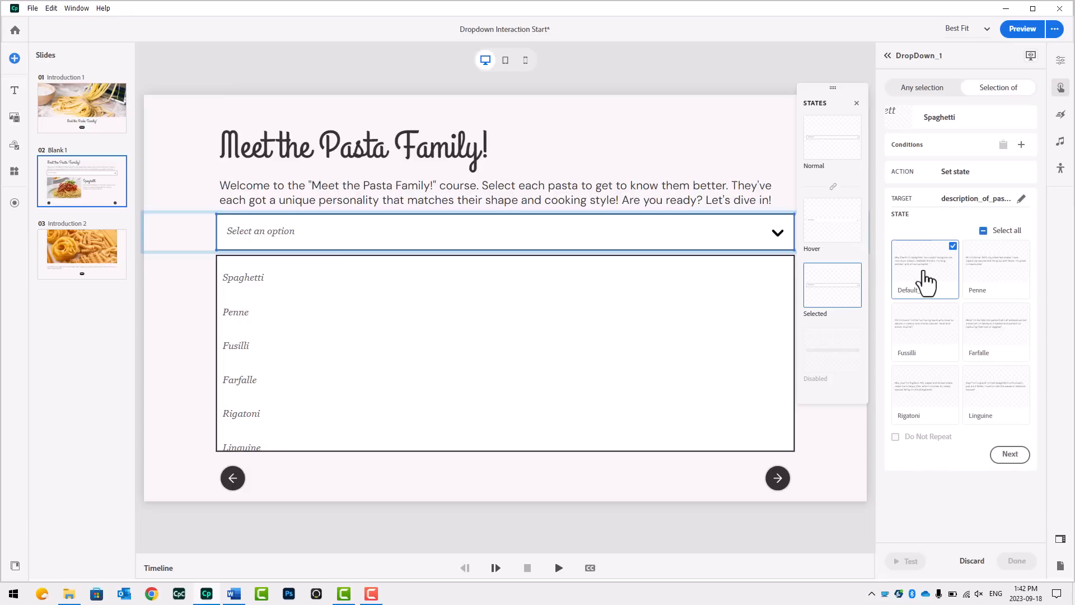
pyautogui.click(1010, 454)
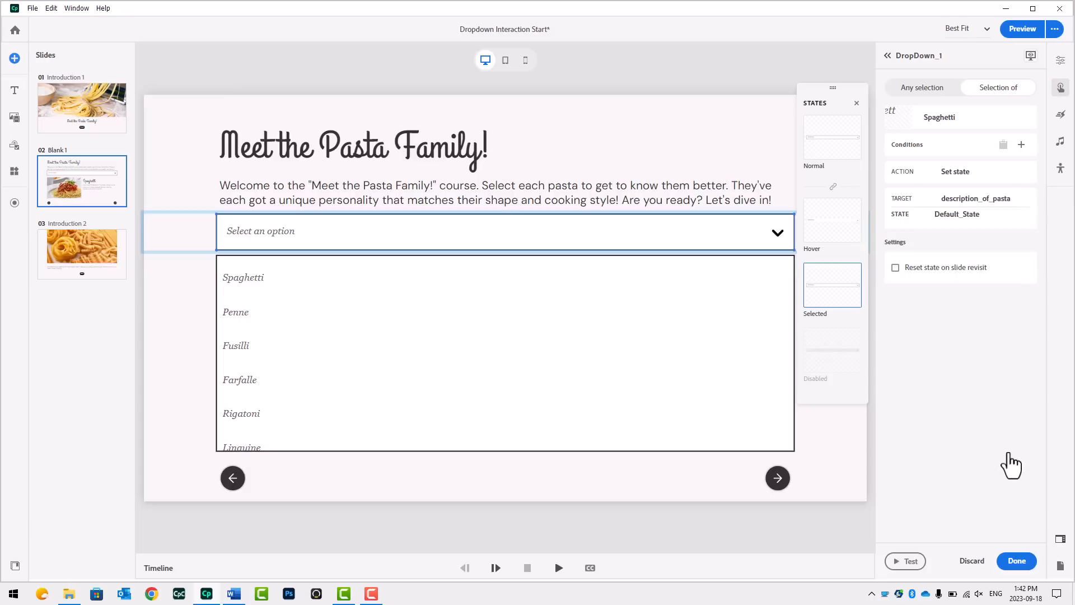
pyautogui.click(1017, 562)
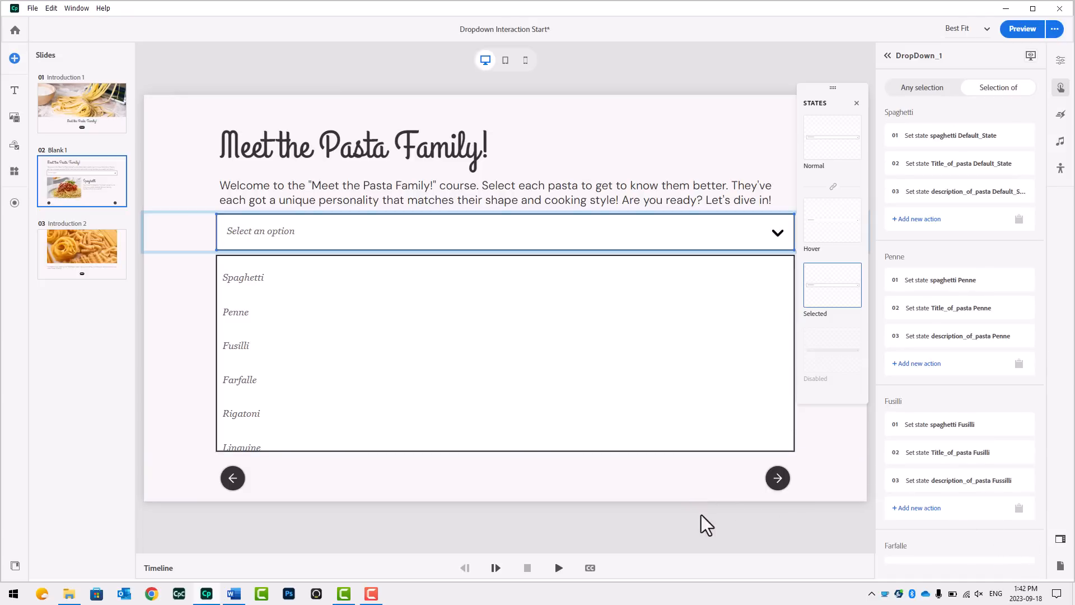
# Add a slide interaction to the Blank 1 slide that triggers once all selected custom states of the spaghetti image are viewed
pyautogui.click(654, 530)
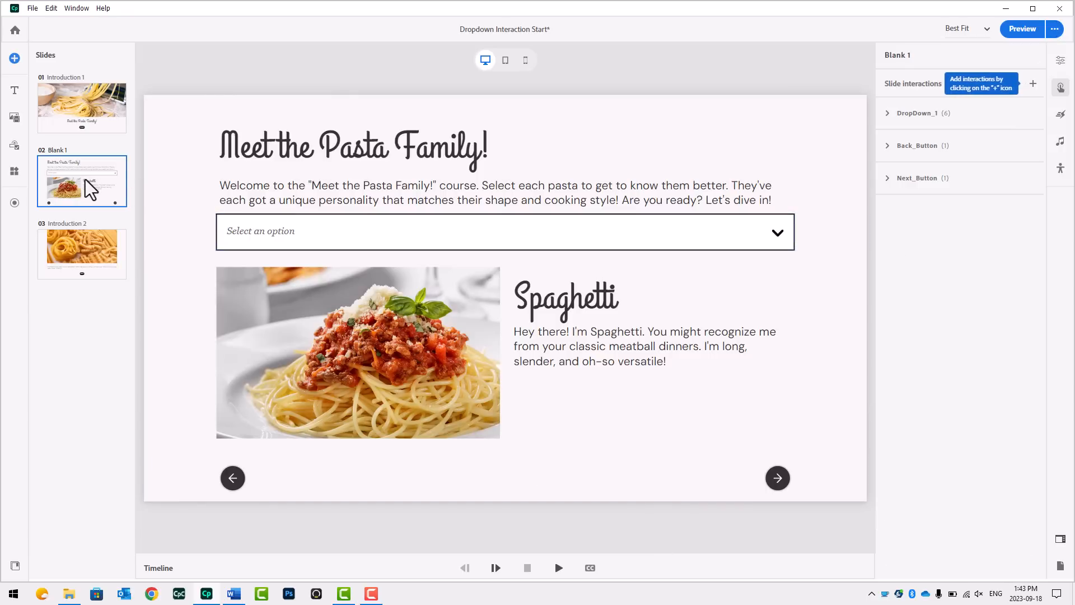
pyautogui.click(1032, 84)
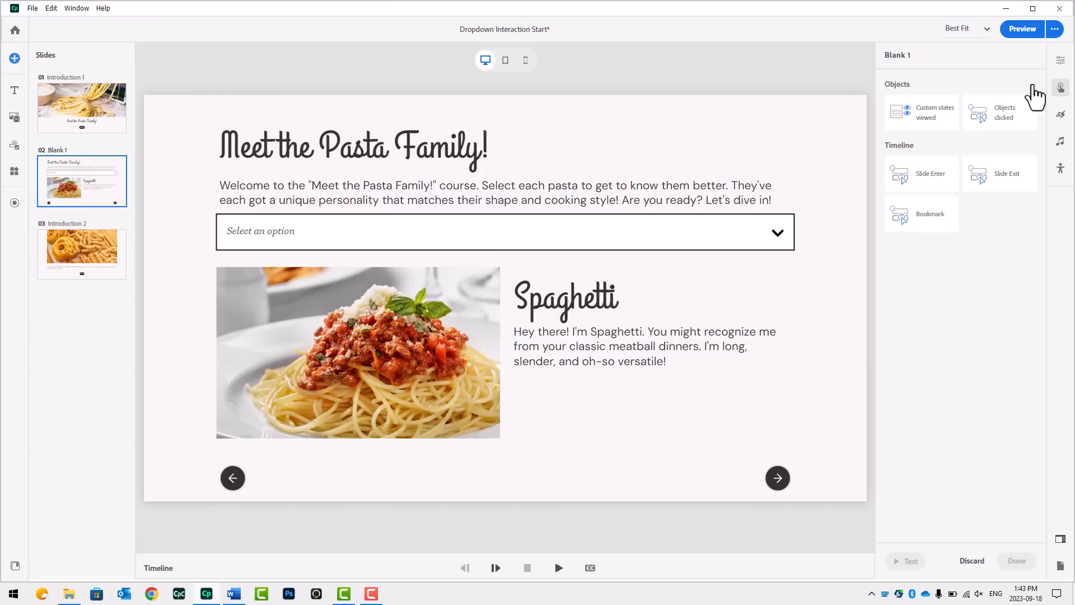
pyautogui.click(920, 128)
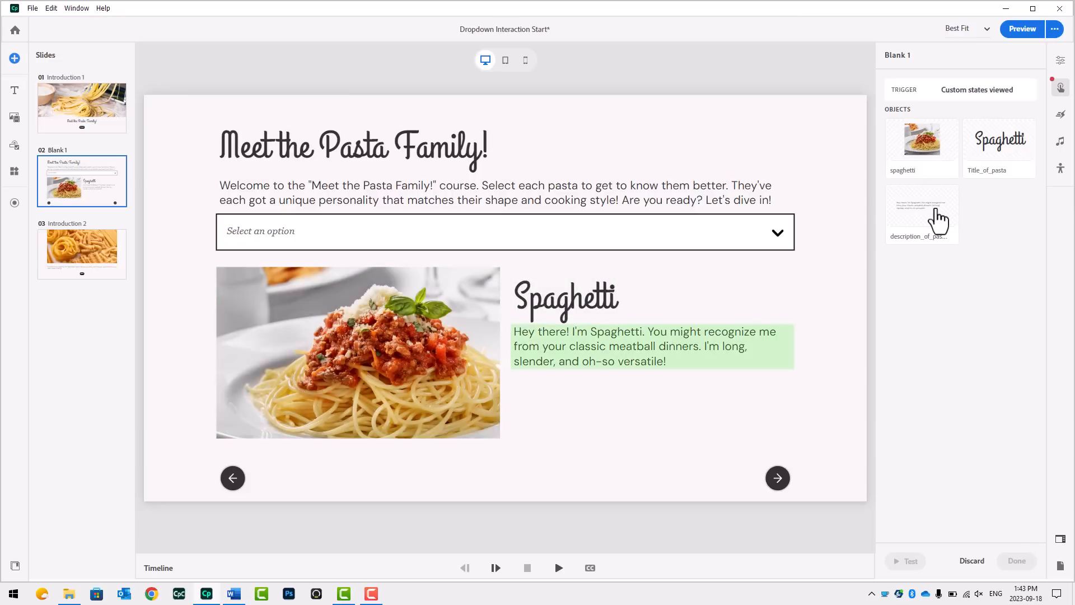
pyautogui.click(930, 156)
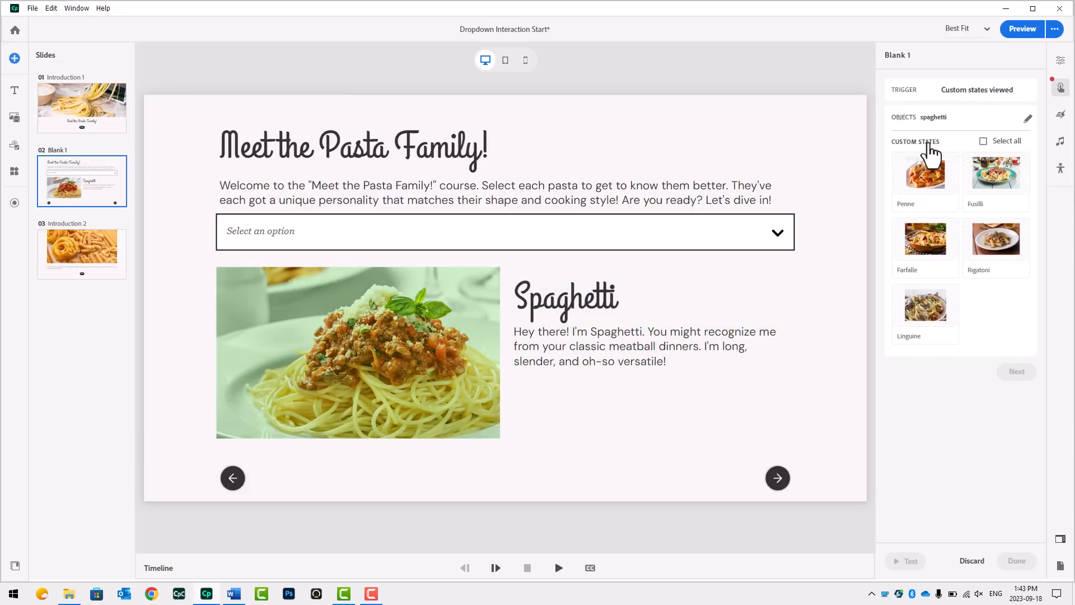
pyautogui.click(982, 141)
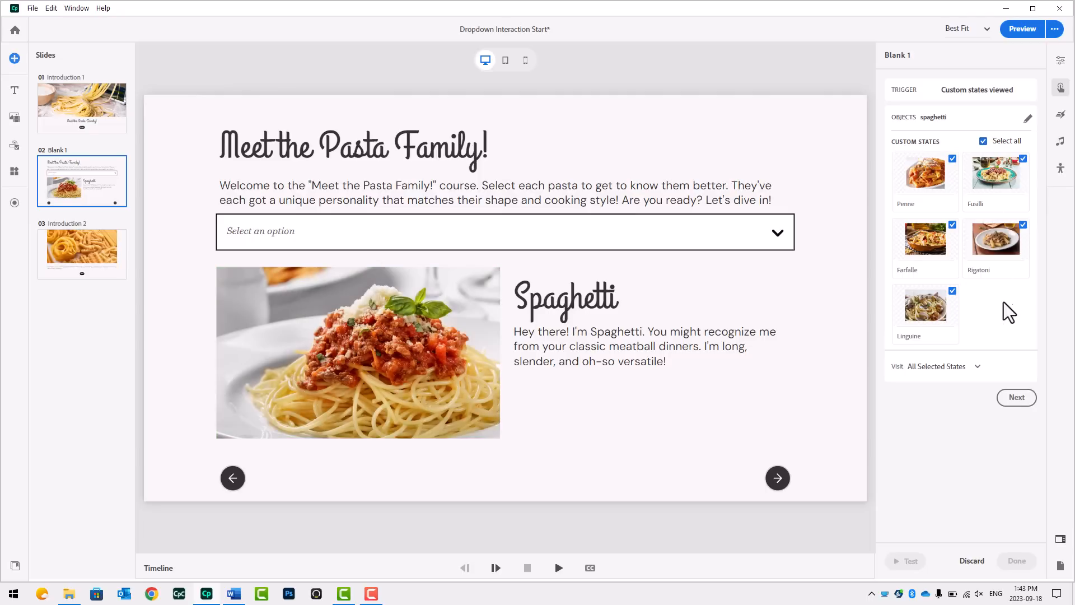
pyautogui.click(1016, 397)
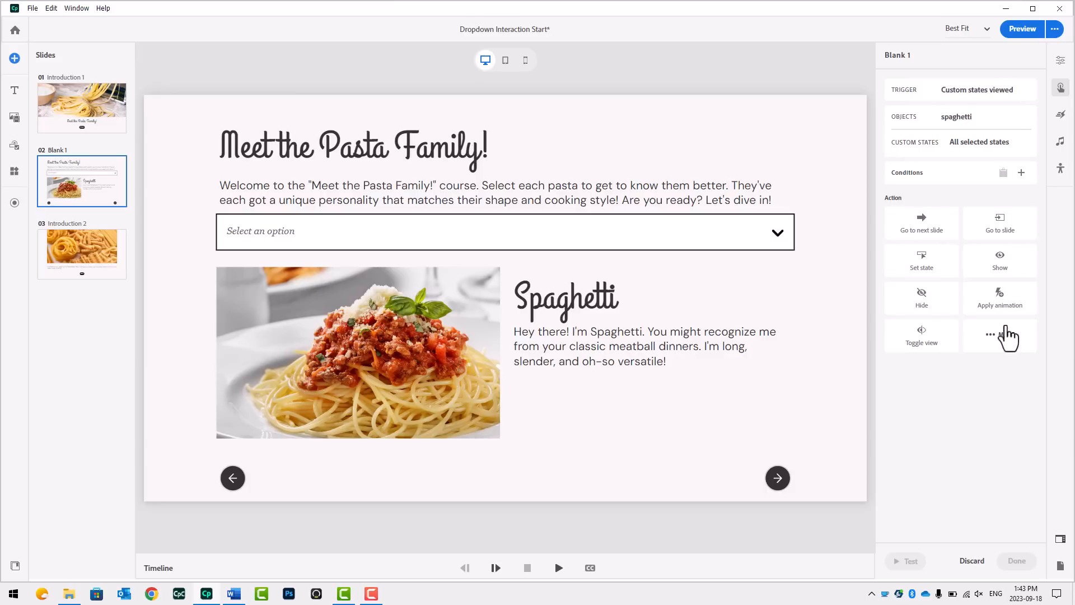
# Give the custom-states-viewed interaction a Show action targeting Next_Button and save the interaction
pyautogui.click(999, 264)
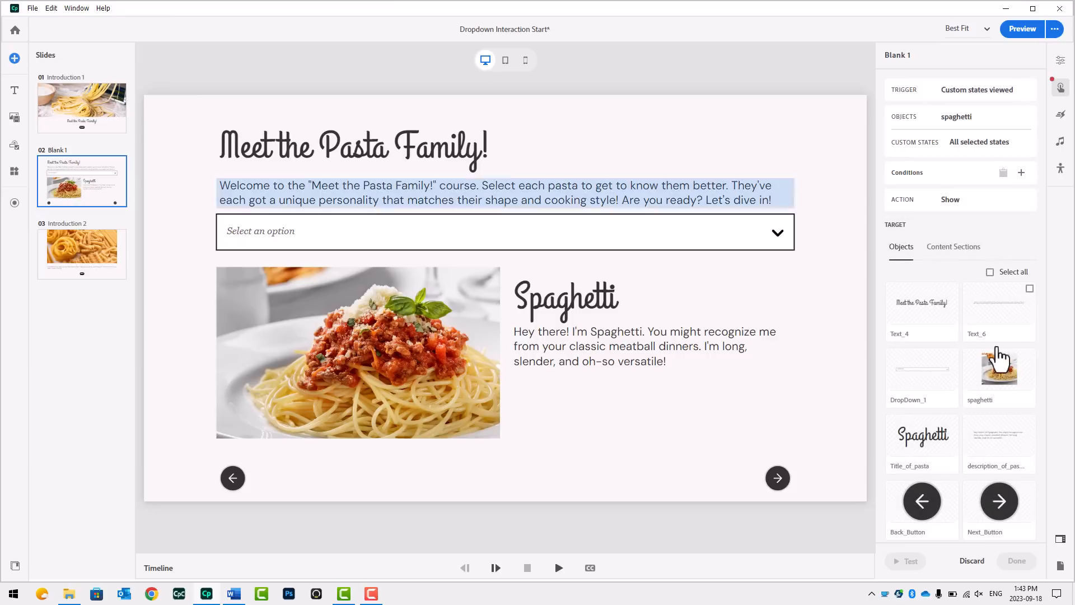
pyautogui.click(1005, 506)
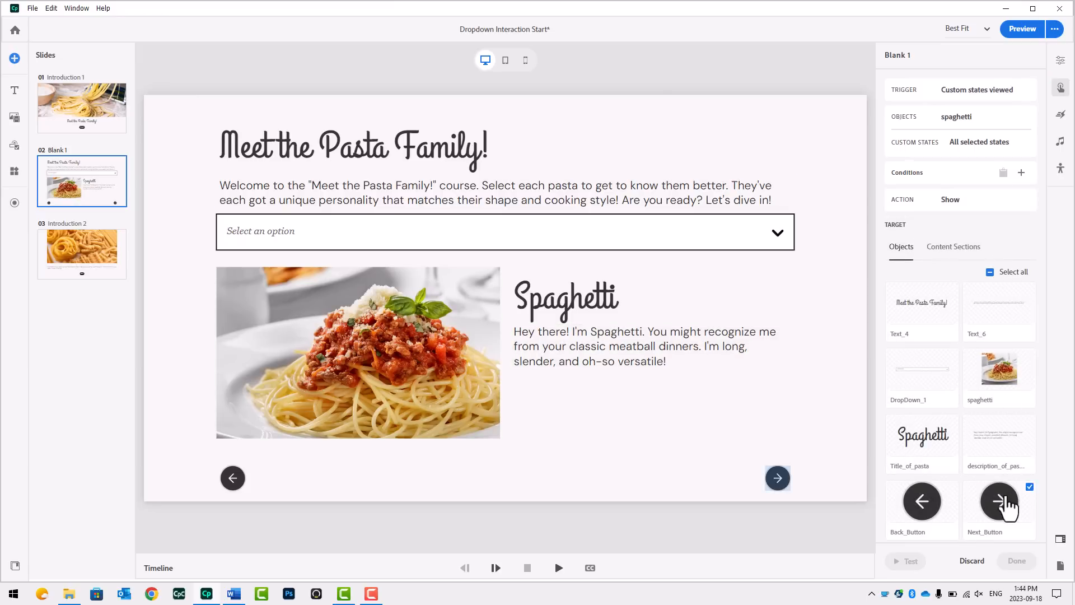
pyautogui.scroll(-2, 1006, 507)
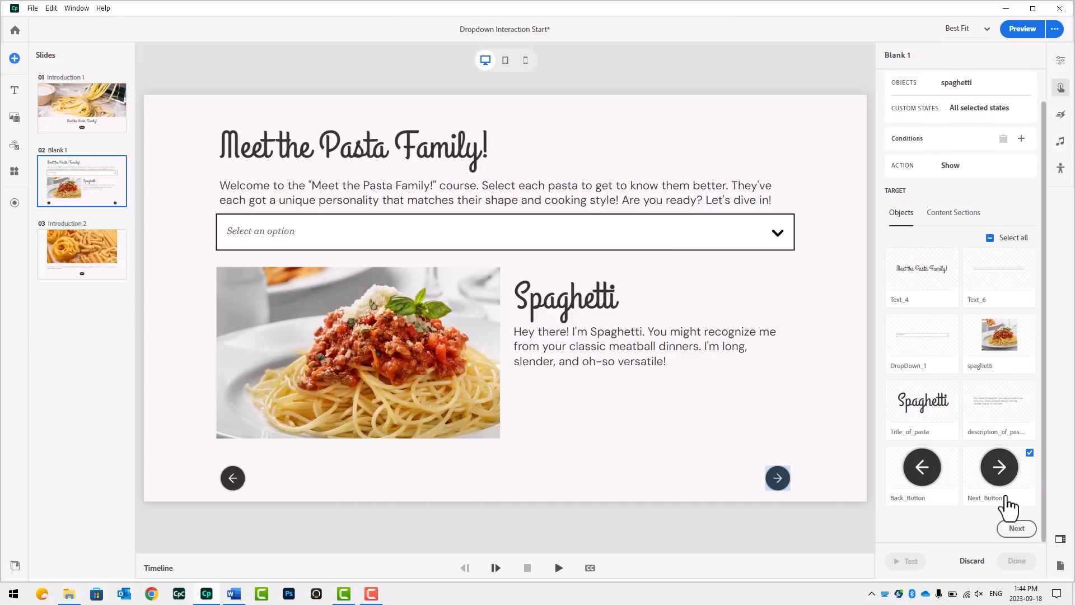
pyautogui.click(1016, 528)
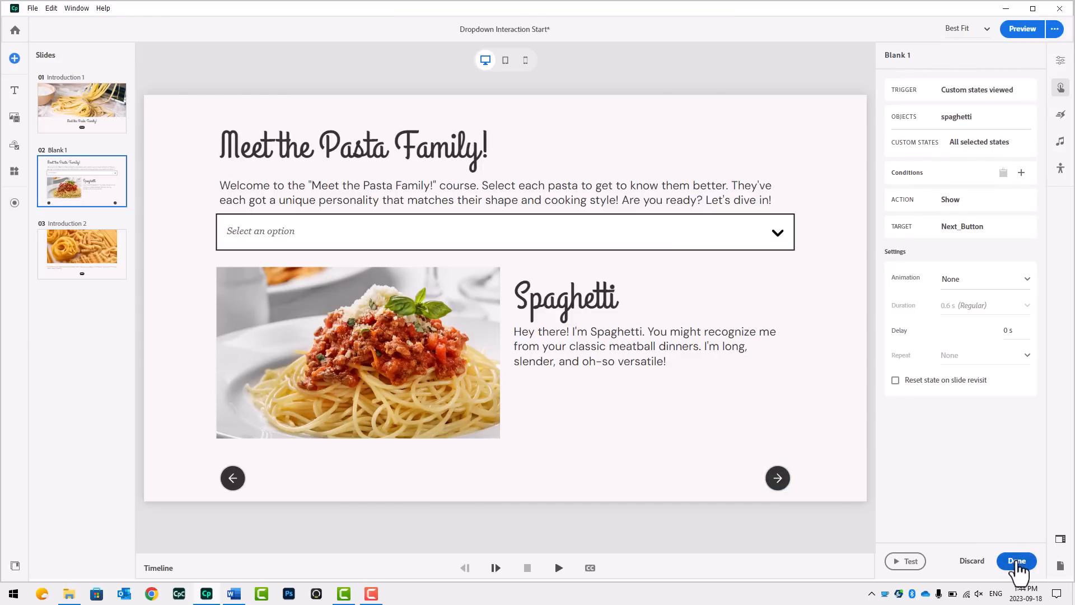
pyautogui.click(1017, 562)
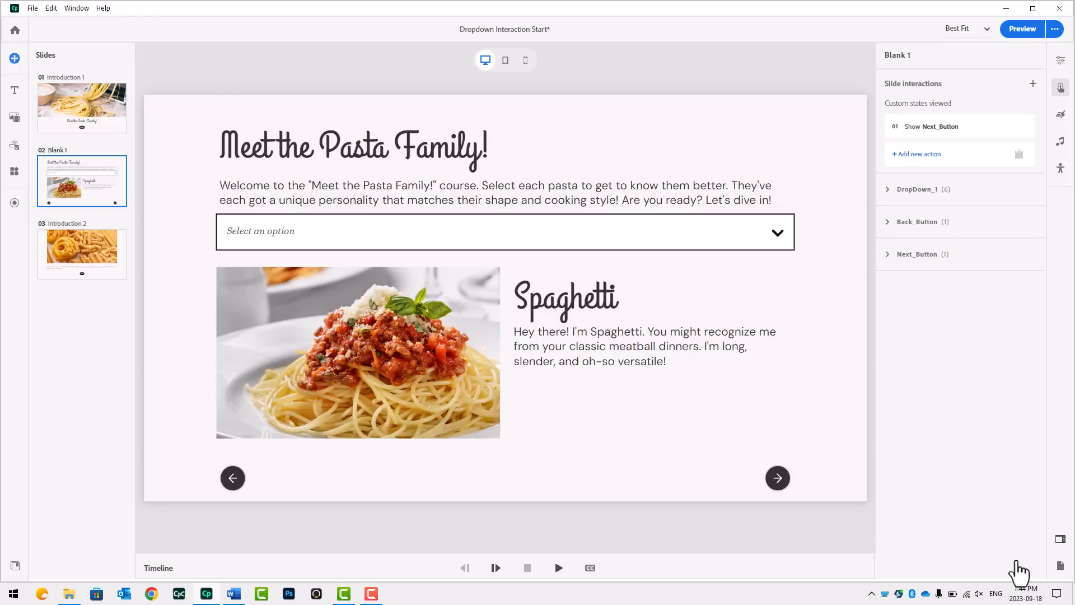
# Preview the project and test the dropdown by choosing Penne, Fusilli, Farfalle, Rigatoni and Linguine in turn
pyautogui.click(1022, 31)
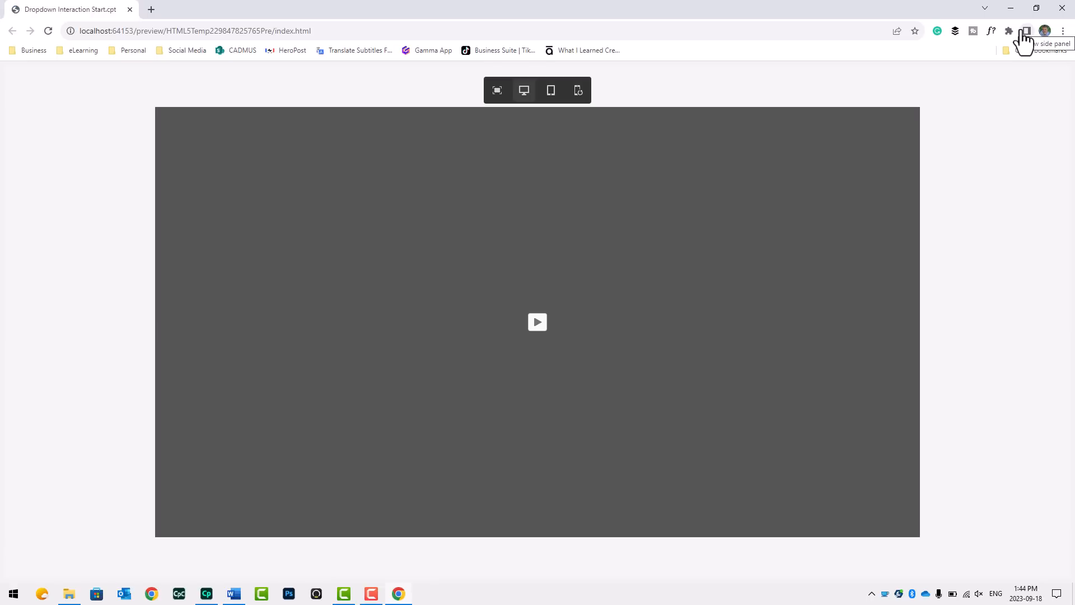
pyautogui.click(538, 320)
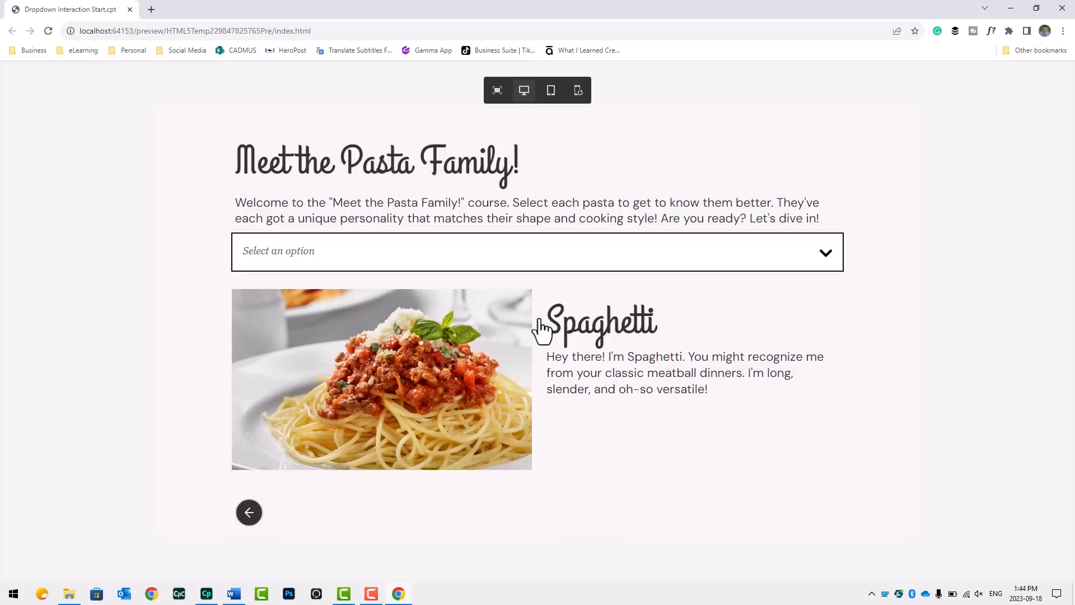
pyautogui.click(529, 253)
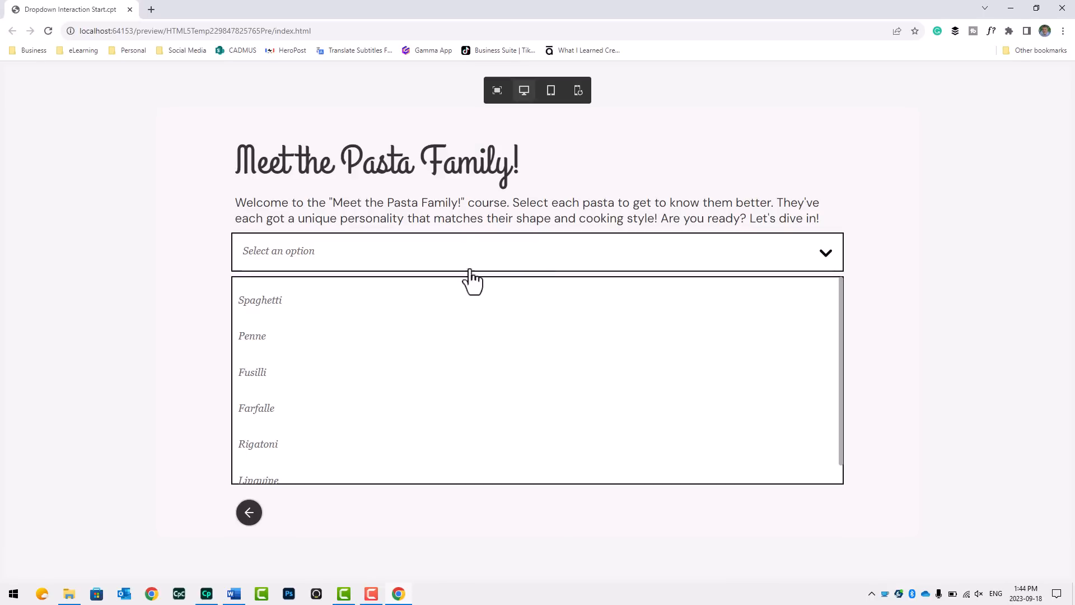
pyautogui.click(365, 344)
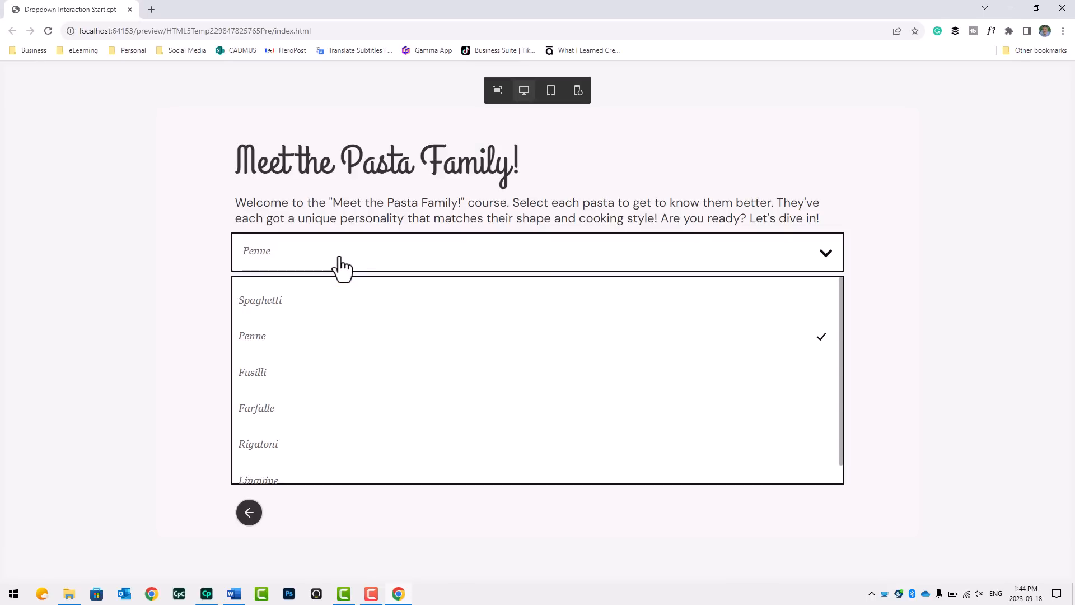
pyautogui.click(272, 389)
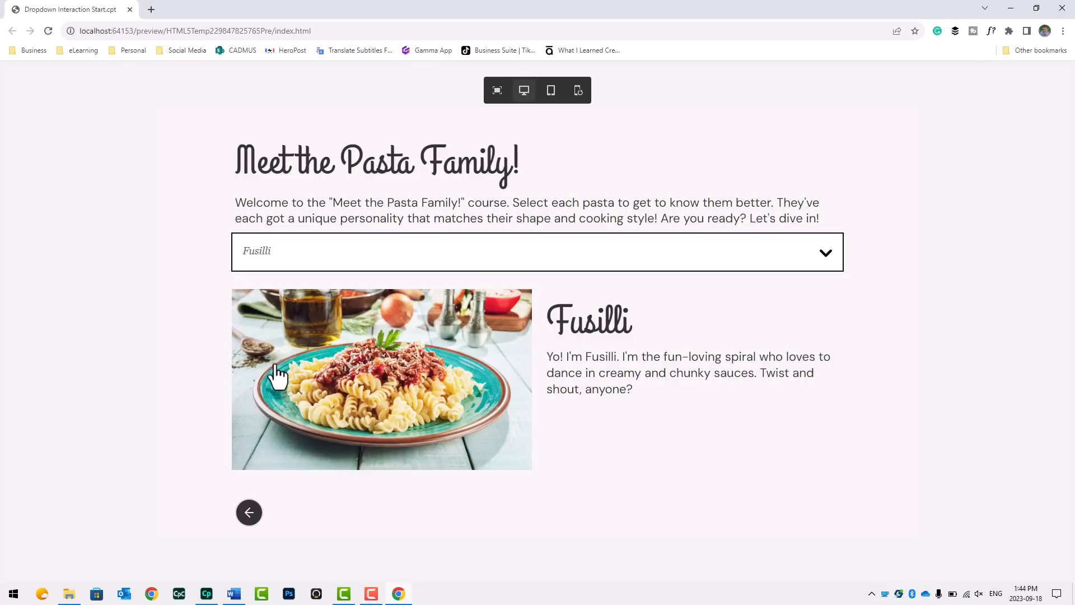
pyautogui.click(302, 263)
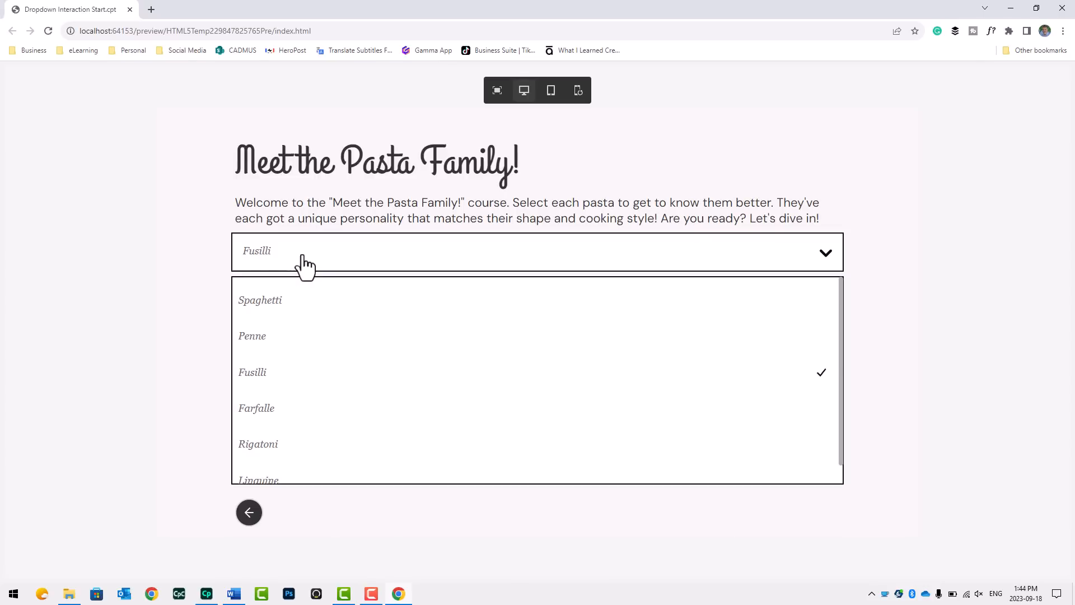
pyautogui.click(268, 417)
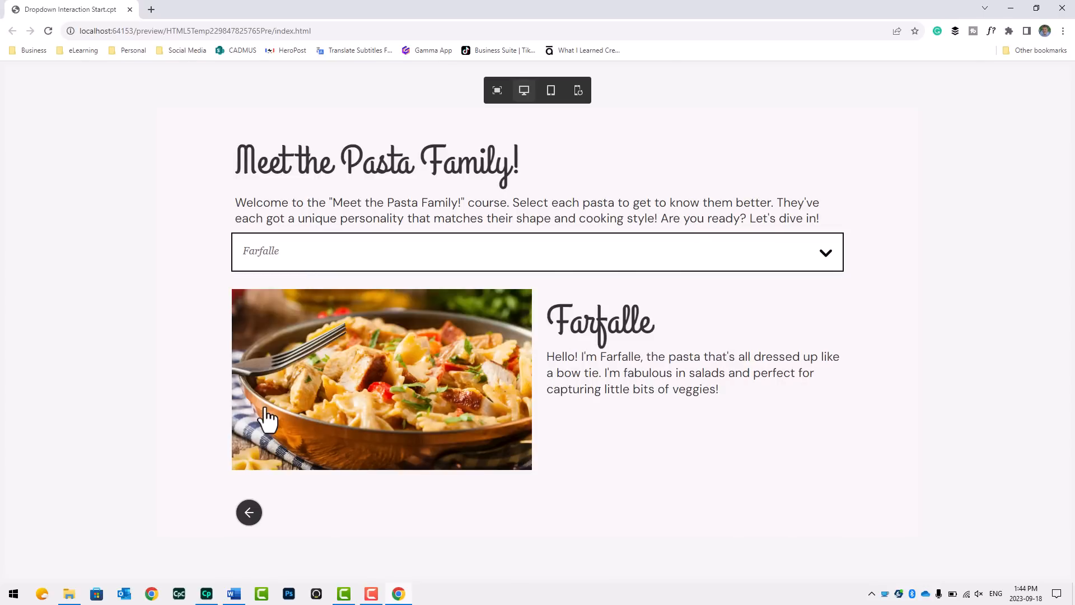
pyautogui.click(312, 260)
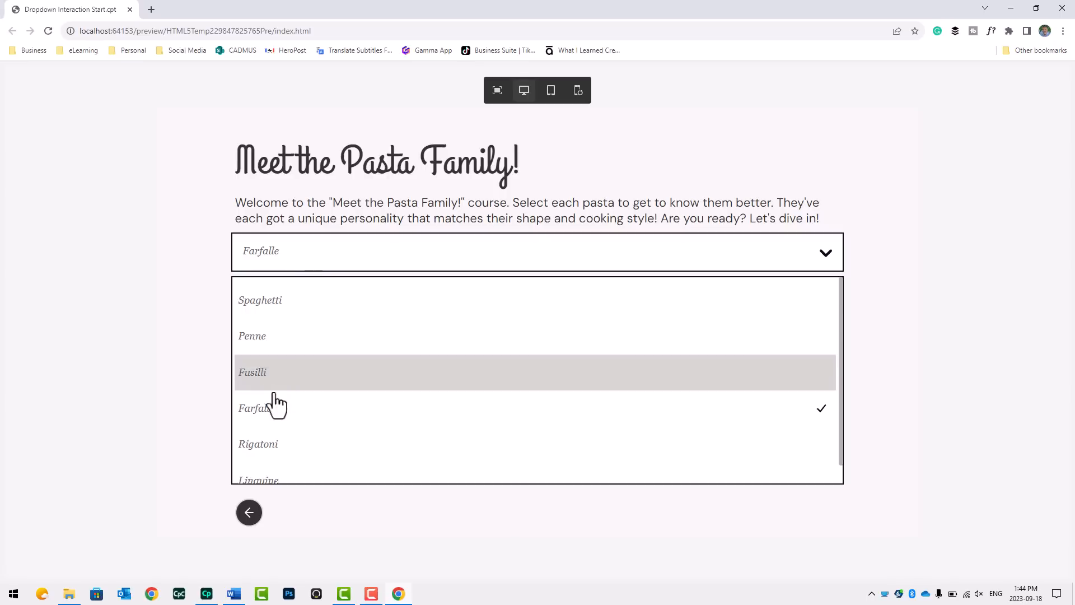
pyautogui.click(277, 448)
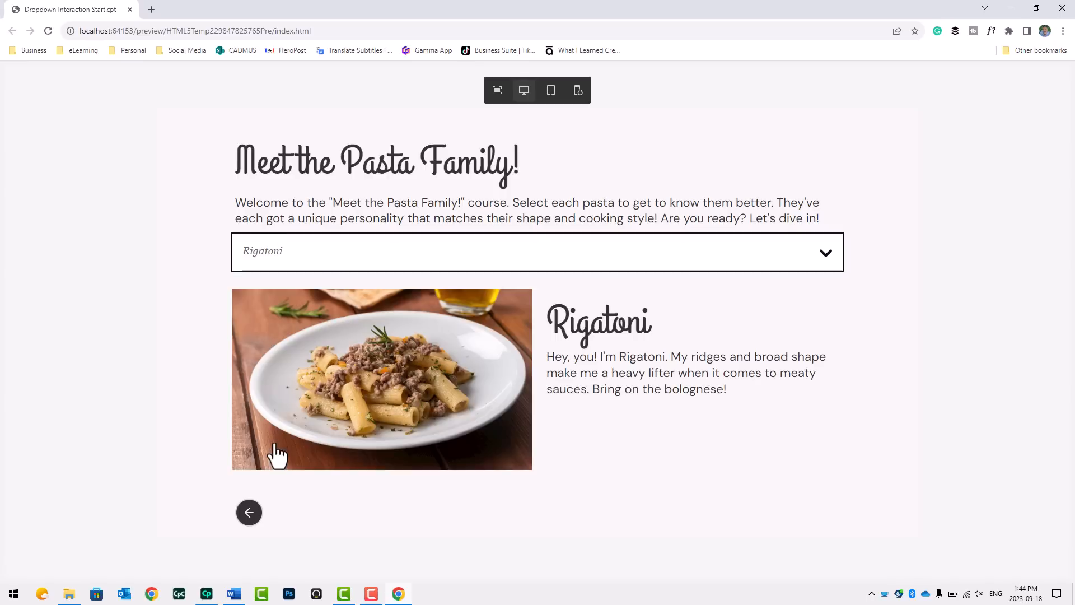
pyautogui.click(305, 271)
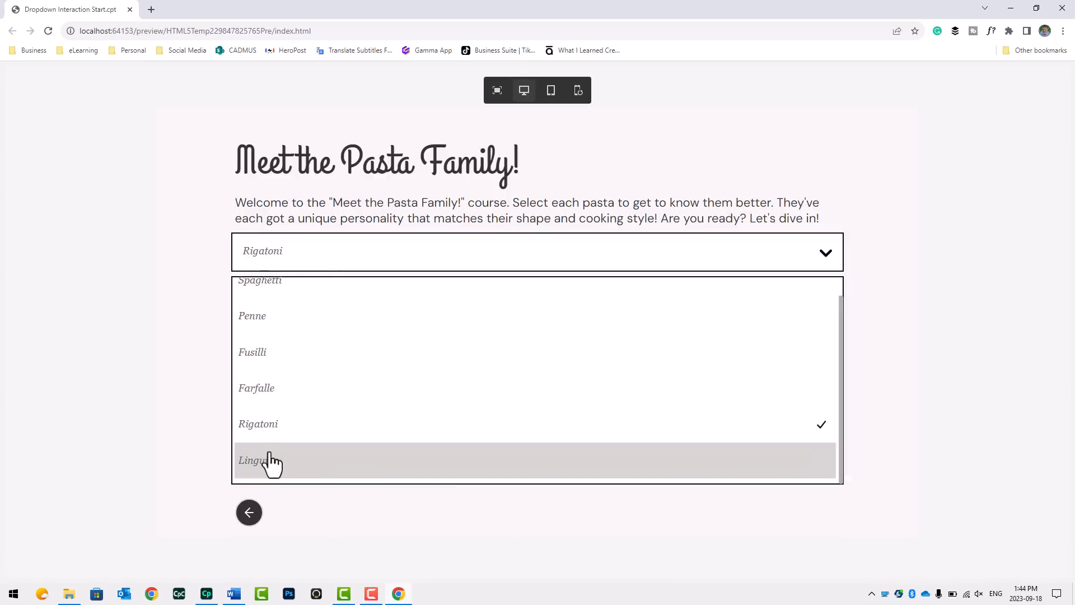
pyautogui.click(271, 460)
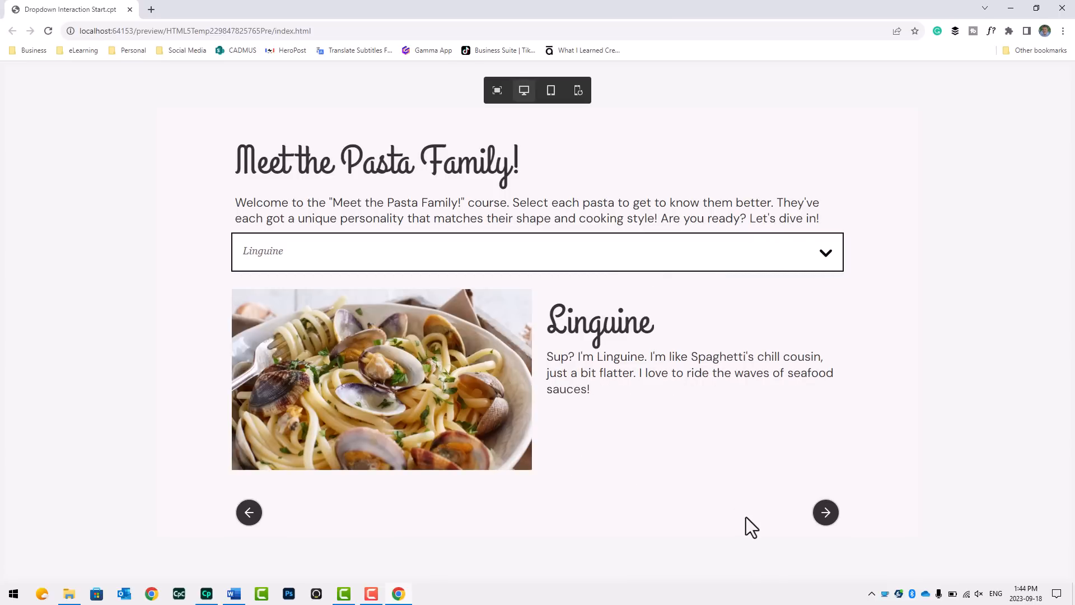
# Test the preview's forward arrow by advancing to the closing slide, and close the preview
pyautogui.click(825, 512)
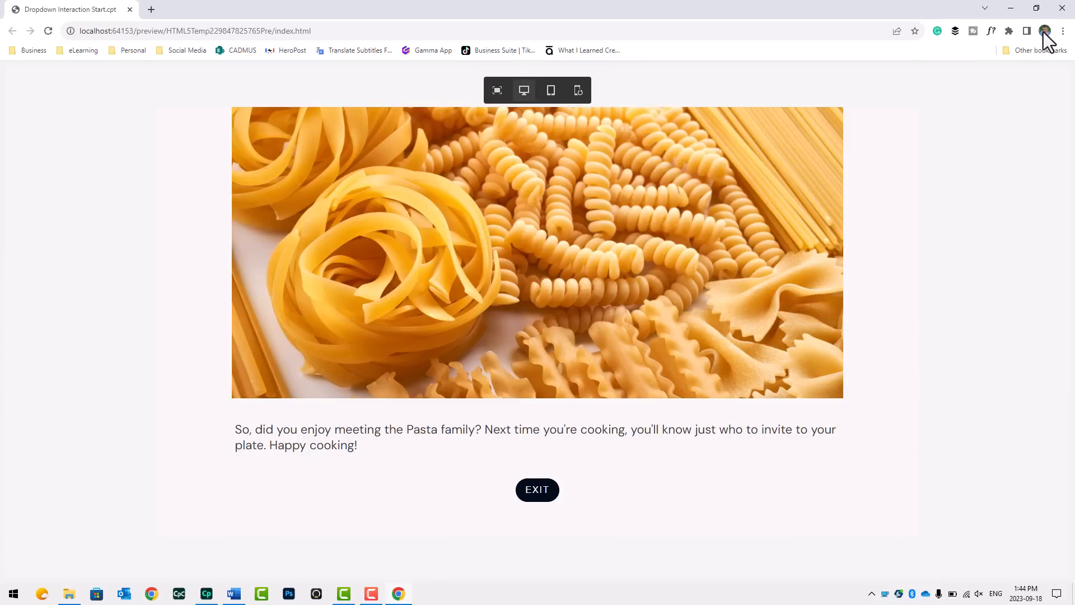
pyautogui.click(1062, 8)
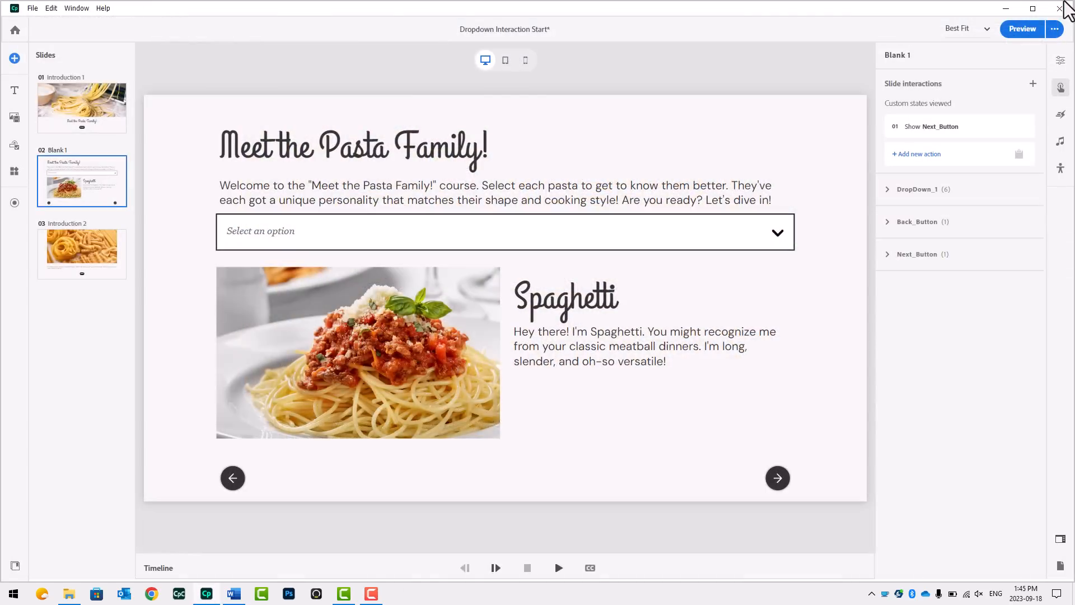